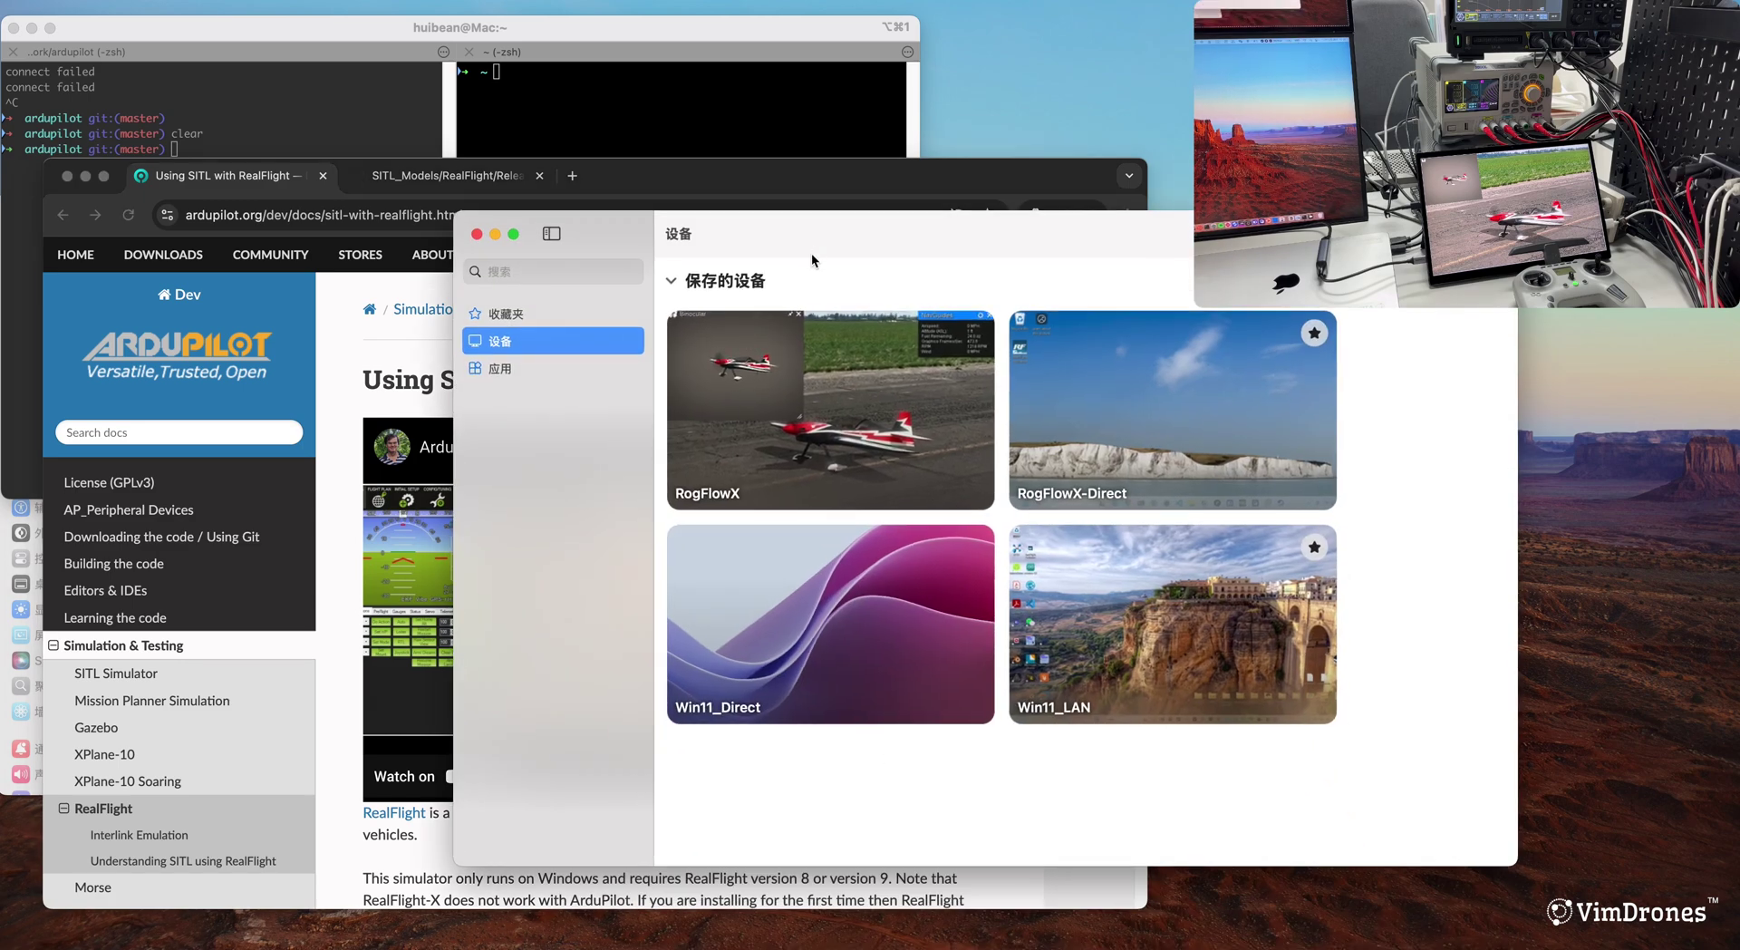
- Connect to the saved RogFlowX remote desktop and reposition its session window on the Mac desktop
{"action": "left_click_drag", "start_coordinate": [812, 253], "coordinate": [554, 258]}
{"action": "mouse_move", "coordinate": [598, 390]}
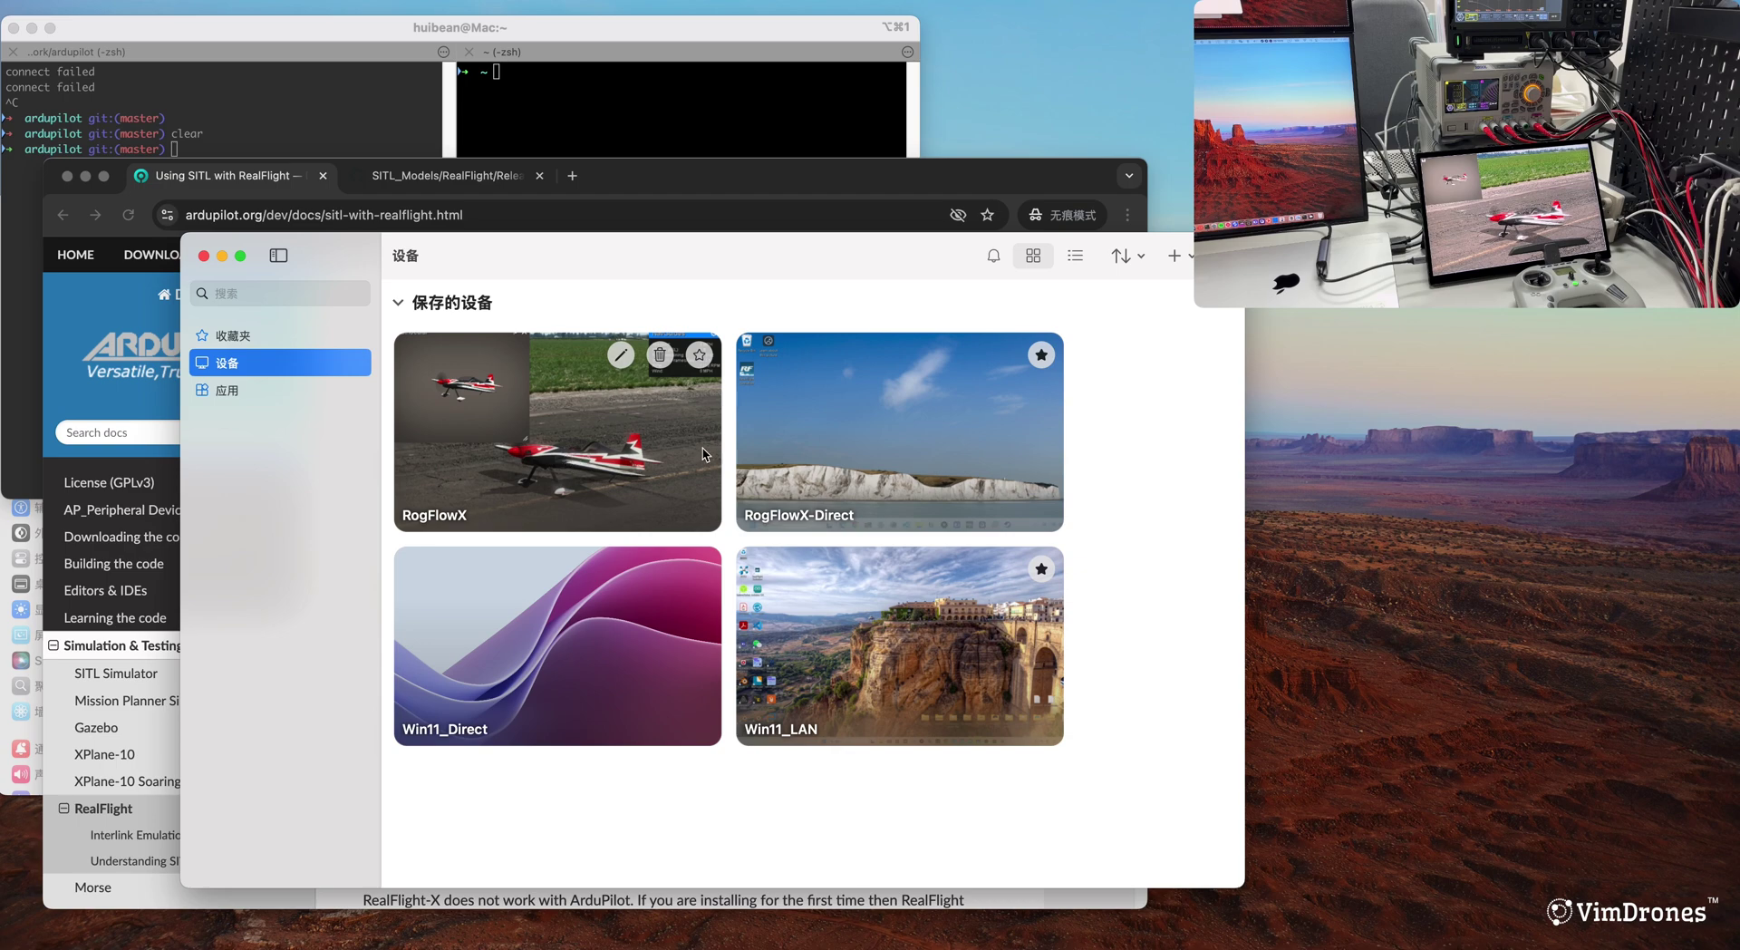
{"action": "double_click", "coordinate": [600, 448]}
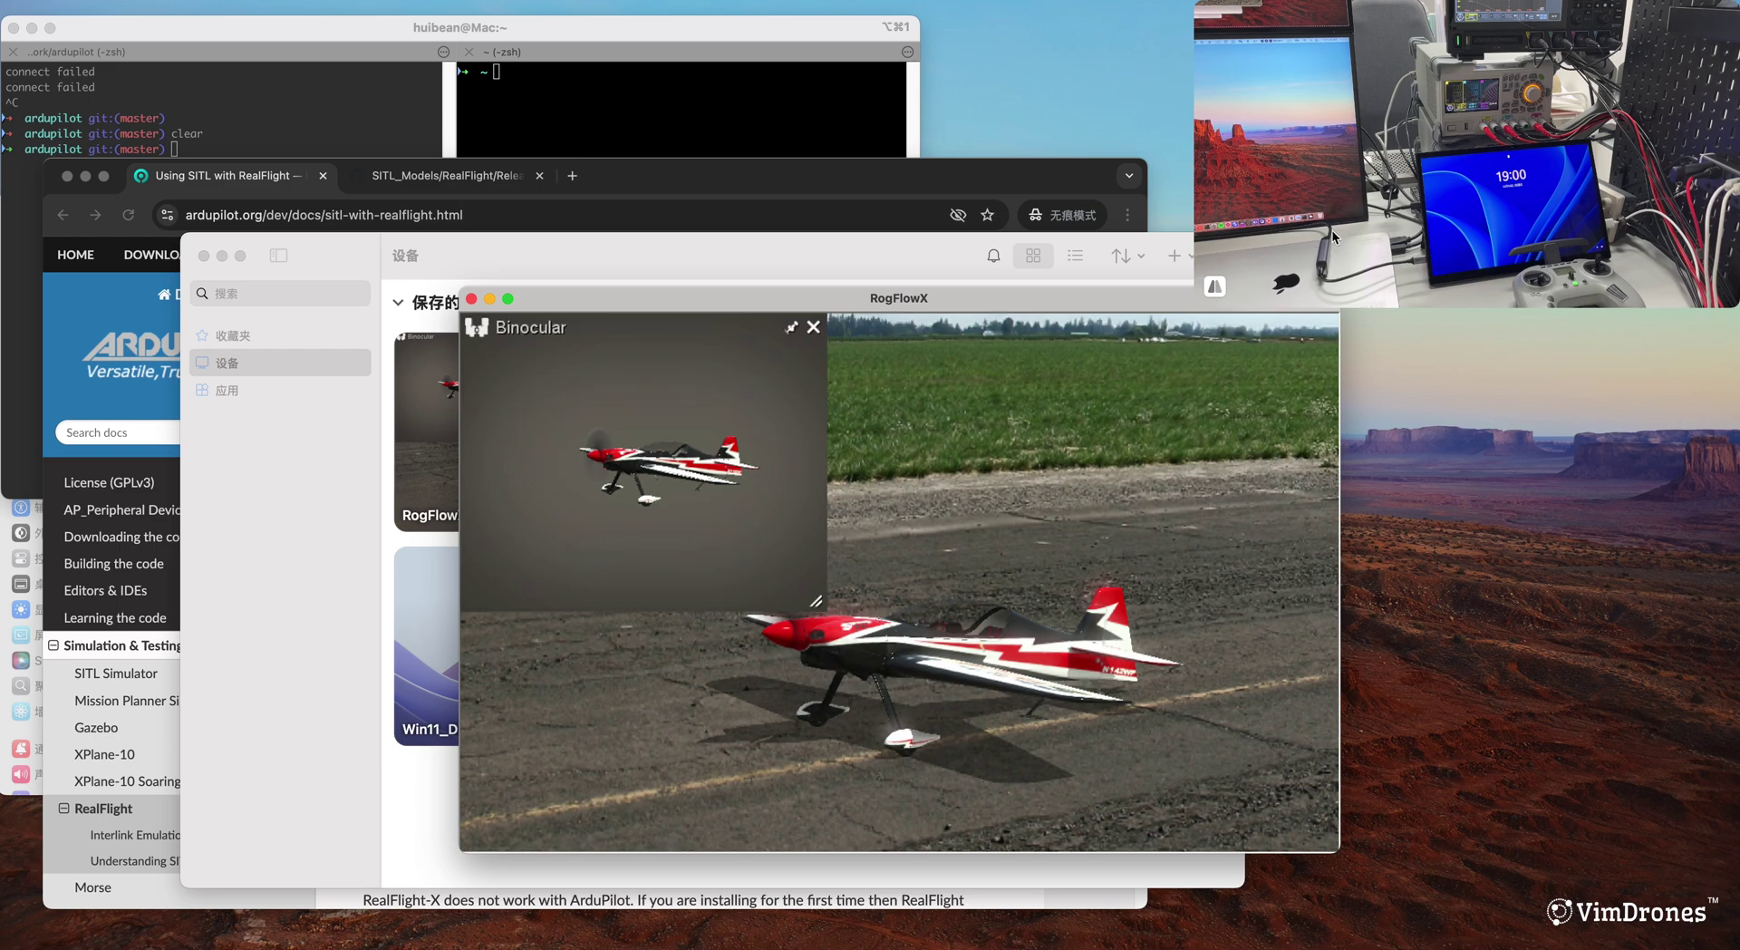
{"action": "left_click_drag", "start_coordinate": [895, 296], "coordinate": [803, 287]}
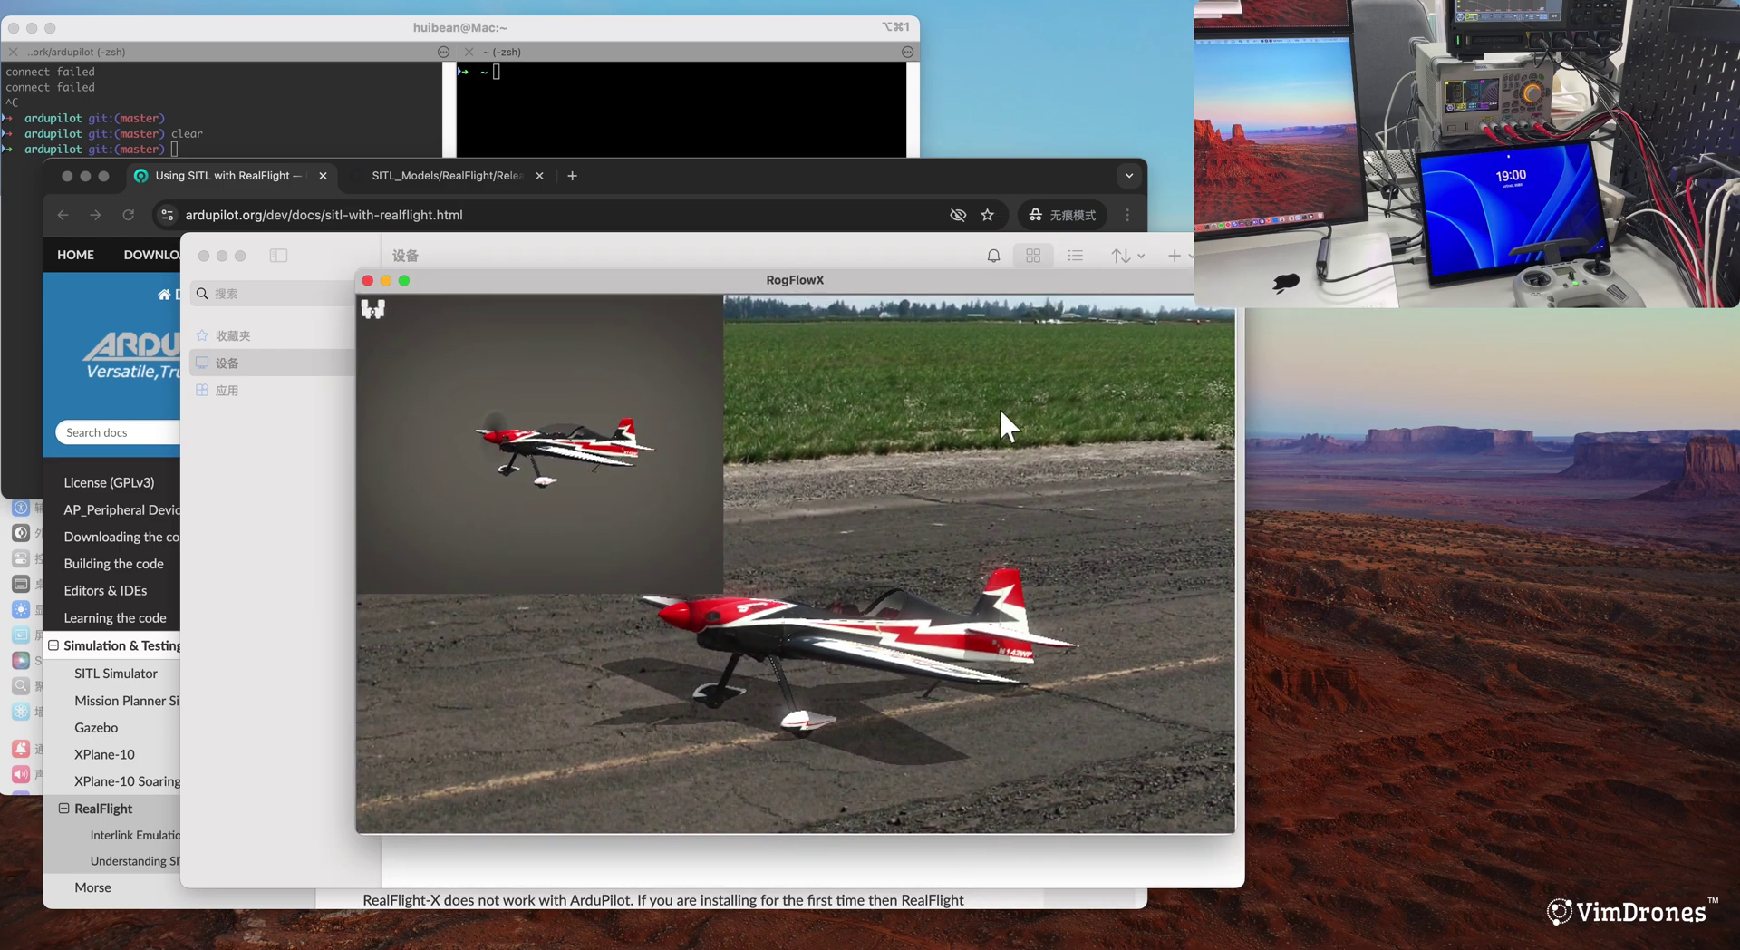
- Exit RealFlight Evolution in the RogFlowX session, and enlarge and reposition the remote desktop window
{"action": "key", "text": "Escape"}
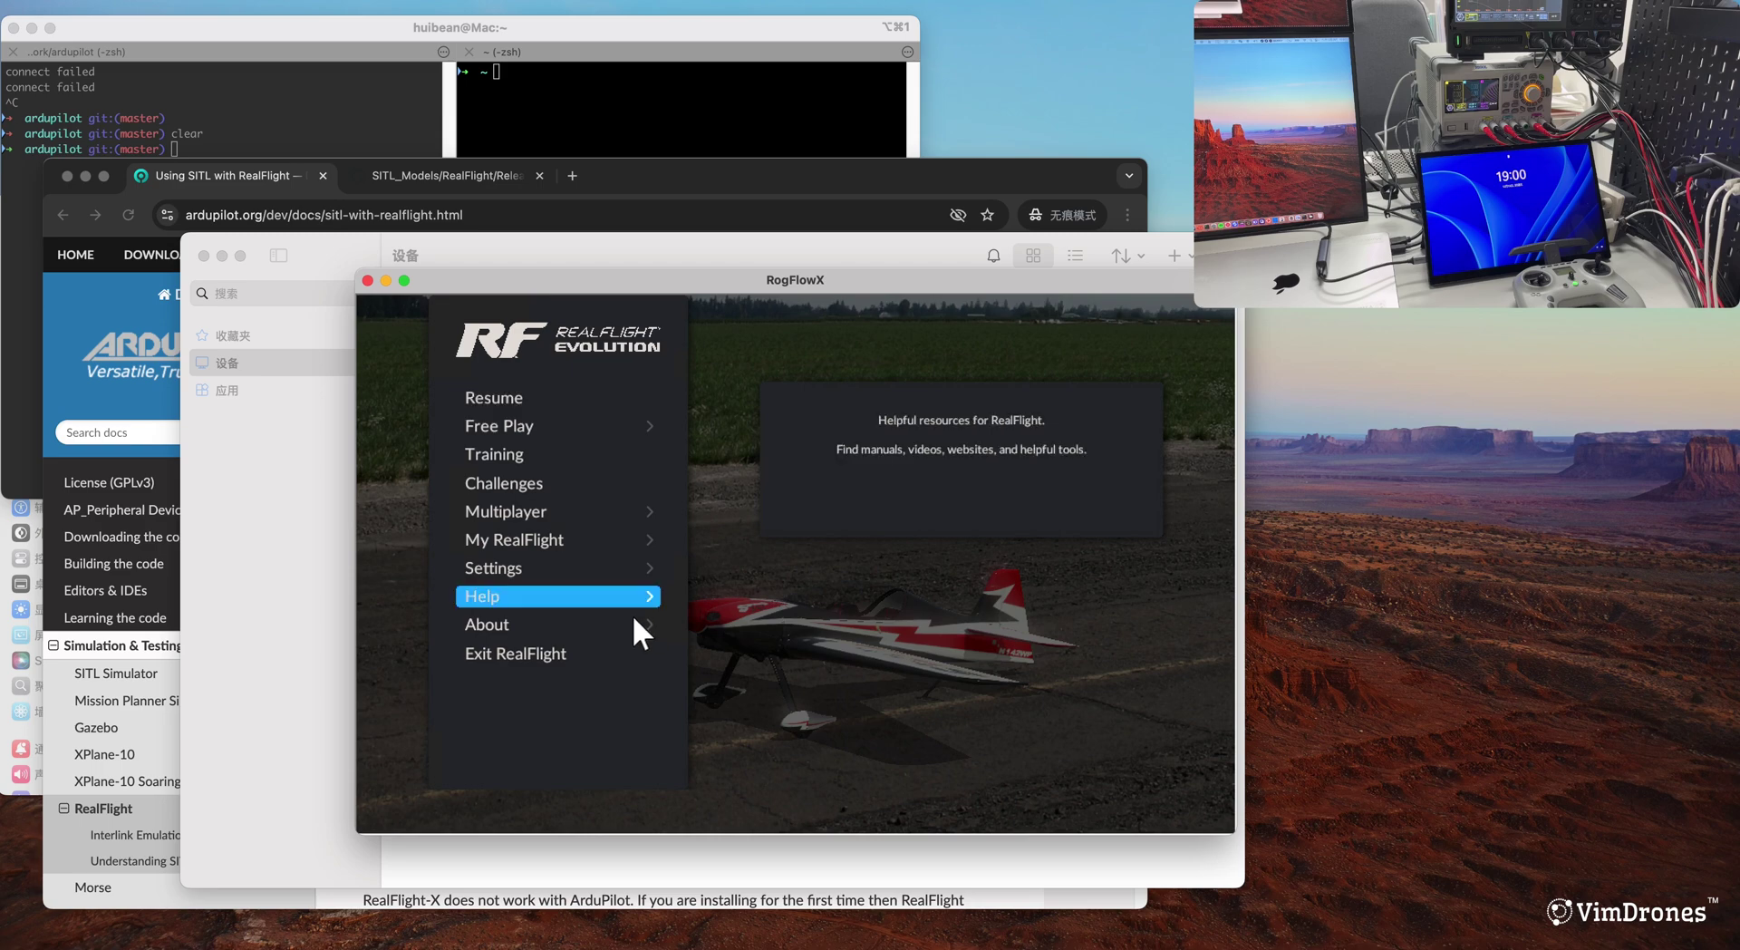
{"action": "key", "text": "Escape"}
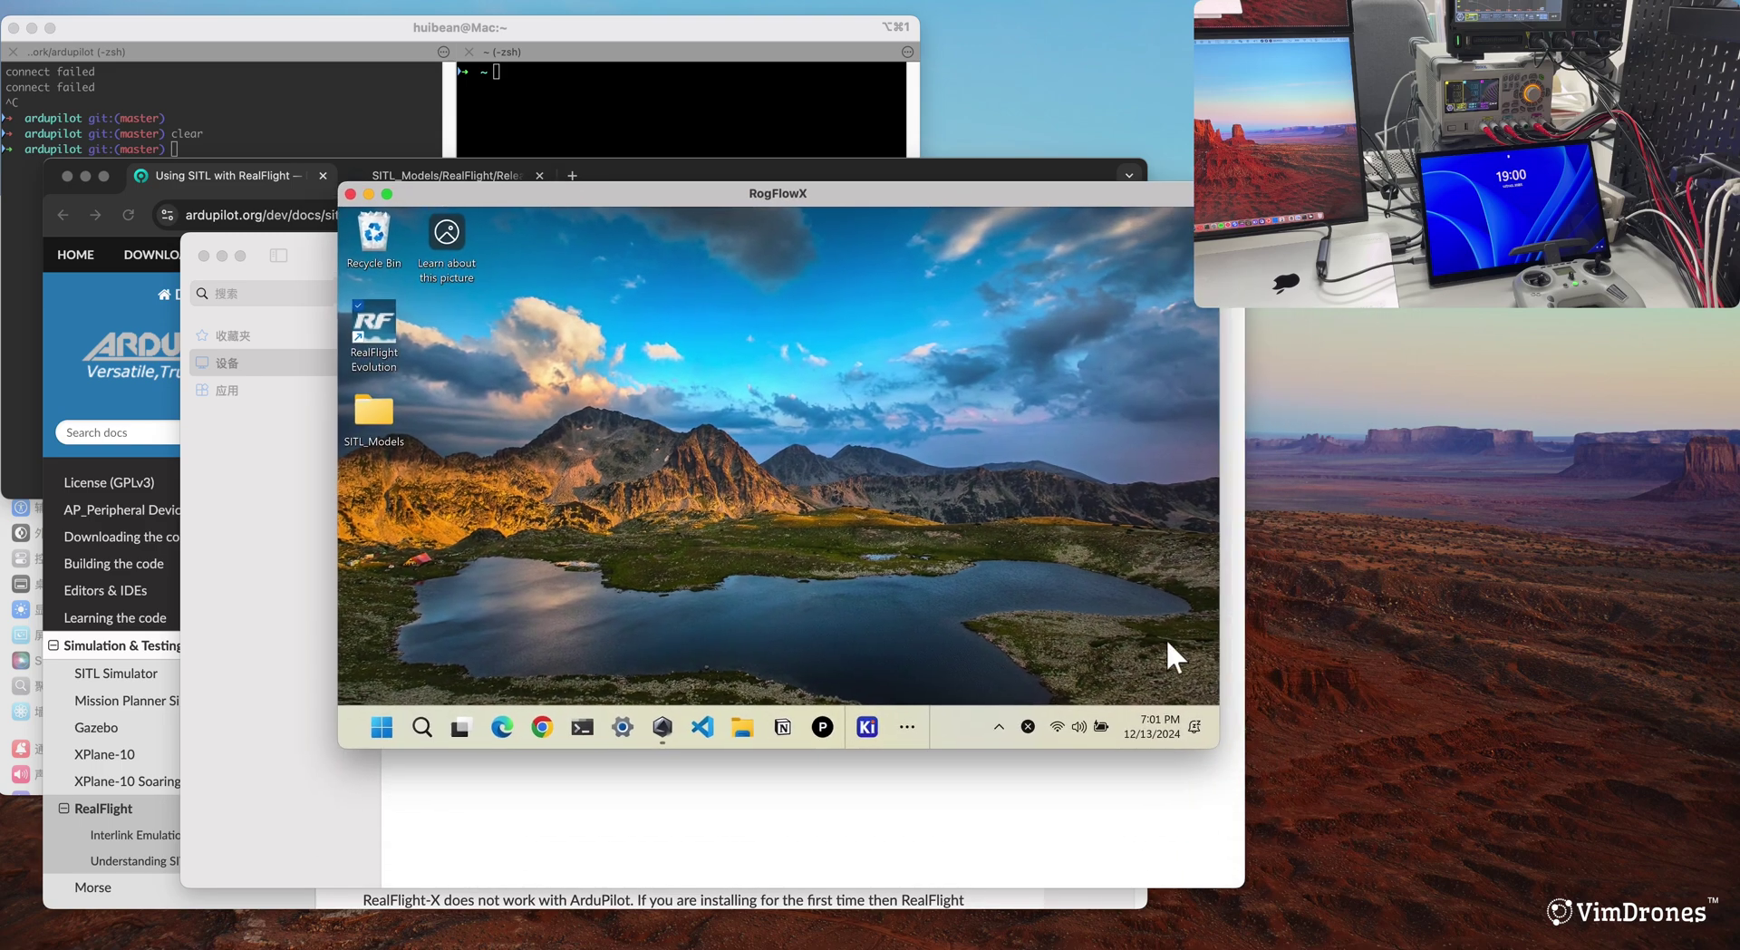
{"action": "left_click_drag", "start_coordinate": [1217, 746], "coordinate": [1336, 794]}
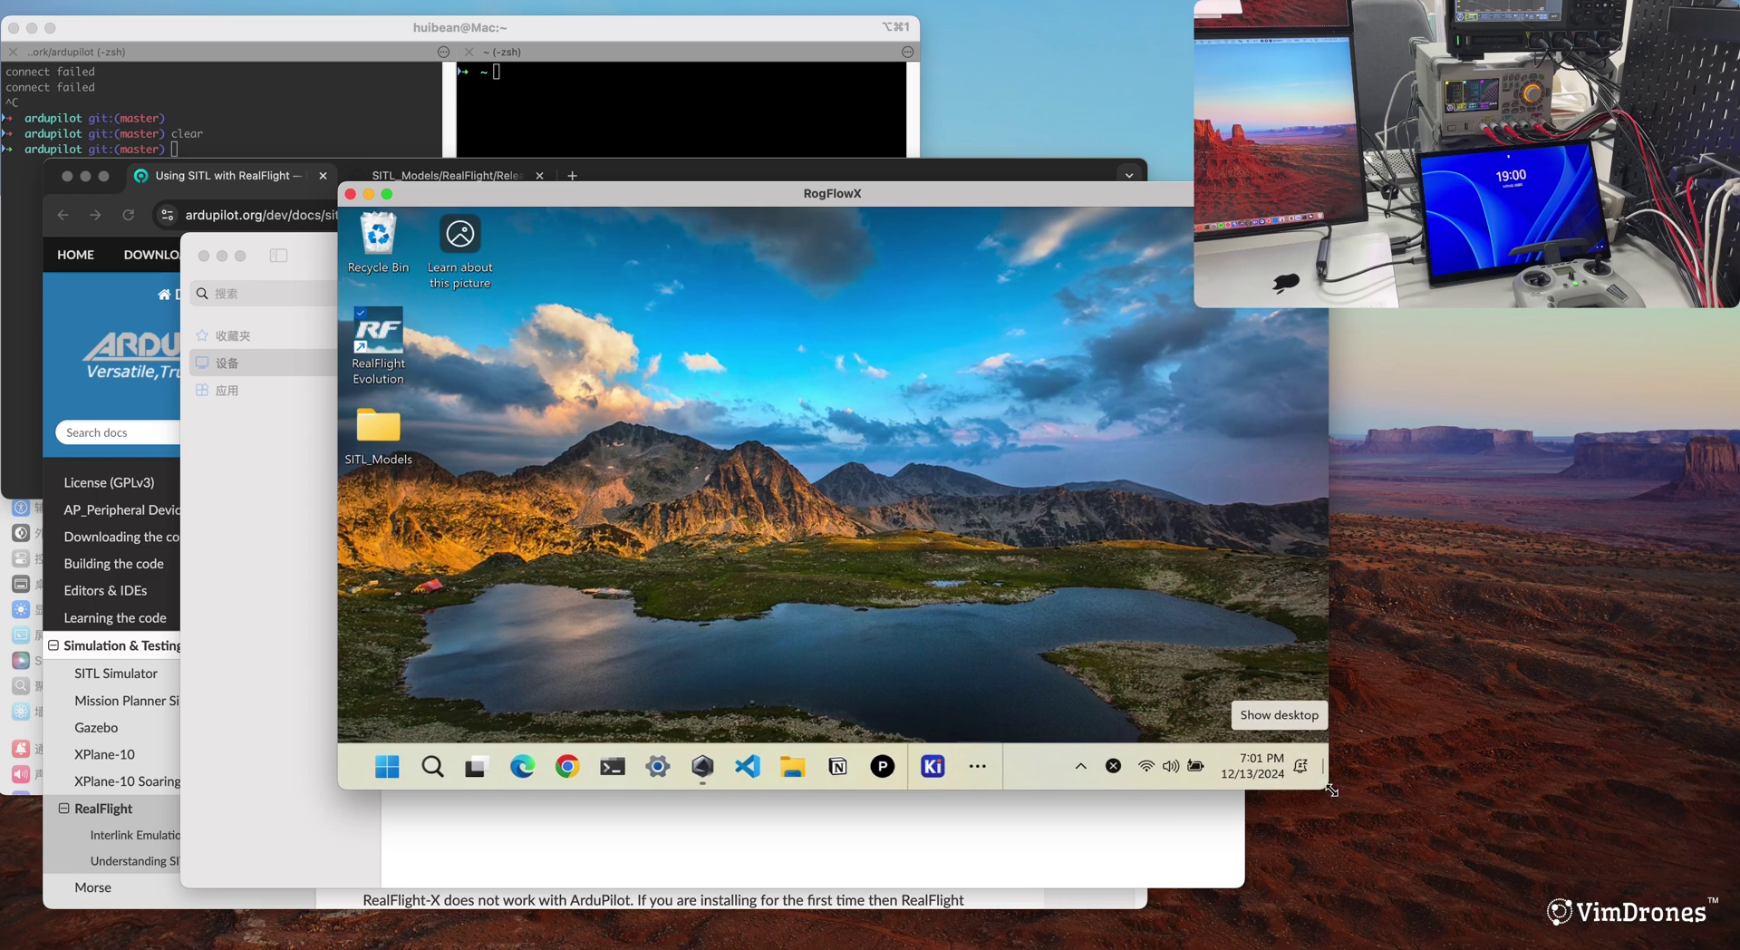
{"action": "left_click_drag", "start_coordinate": [823, 198], "coordinate": [697, 191]}
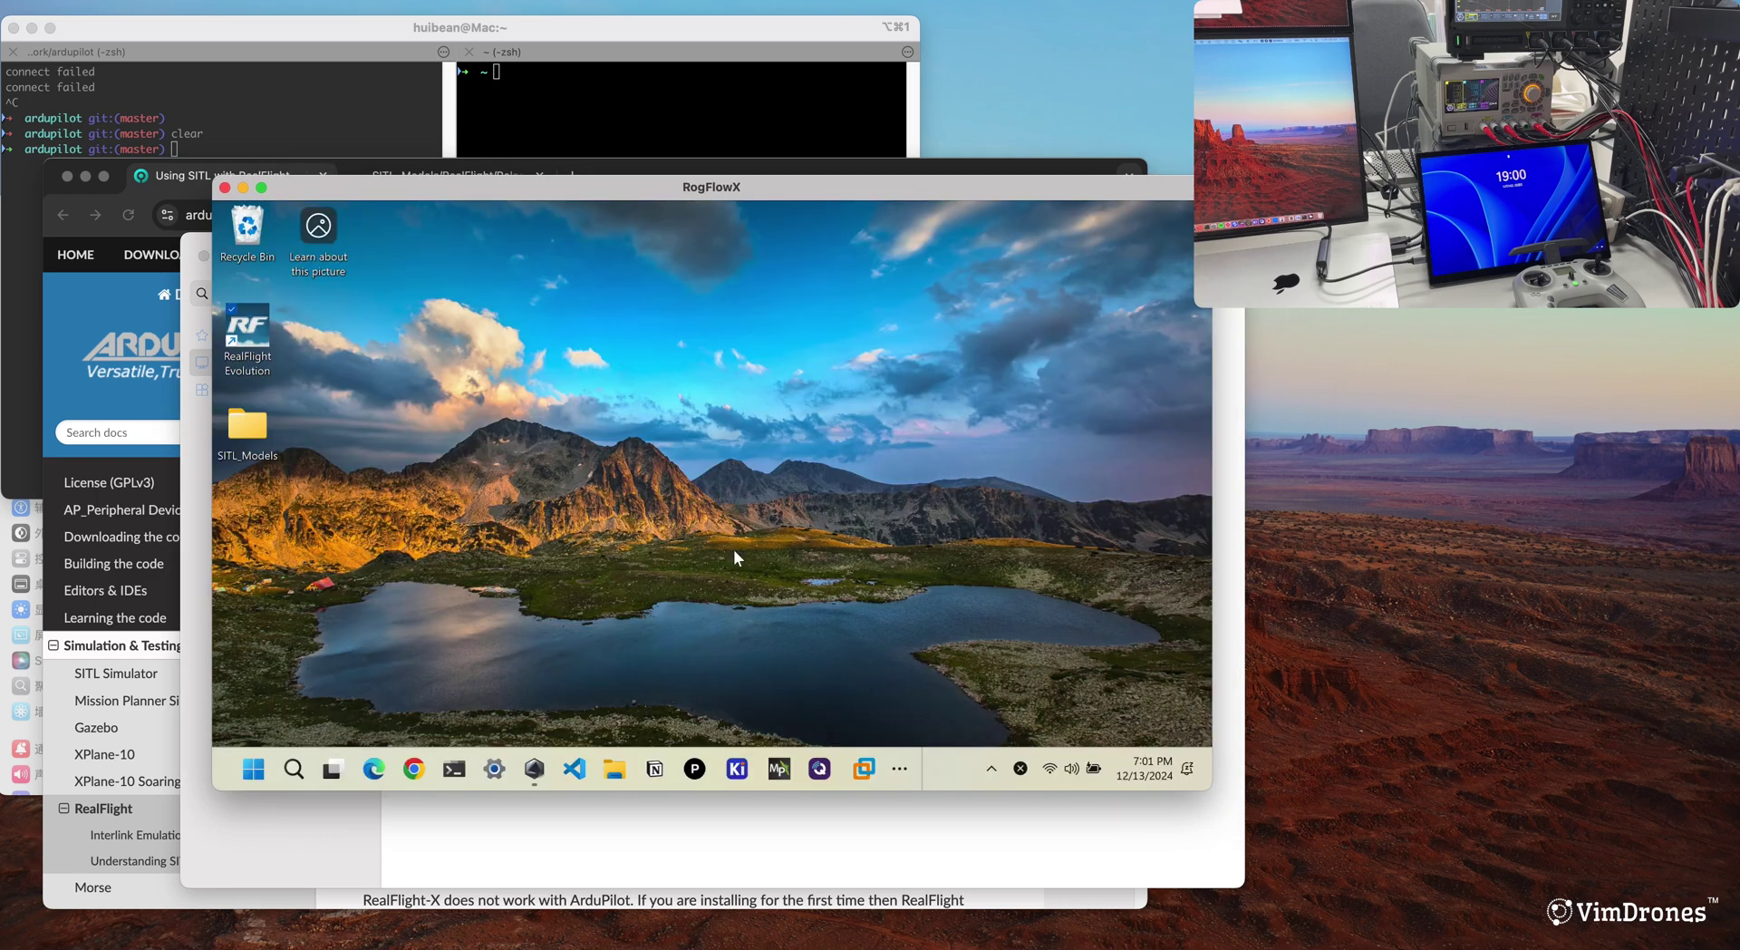
- Open the Ethernet page of the network settings on the remote Windows machine
{"action": "left_click", "coordinate": [494, 768]}
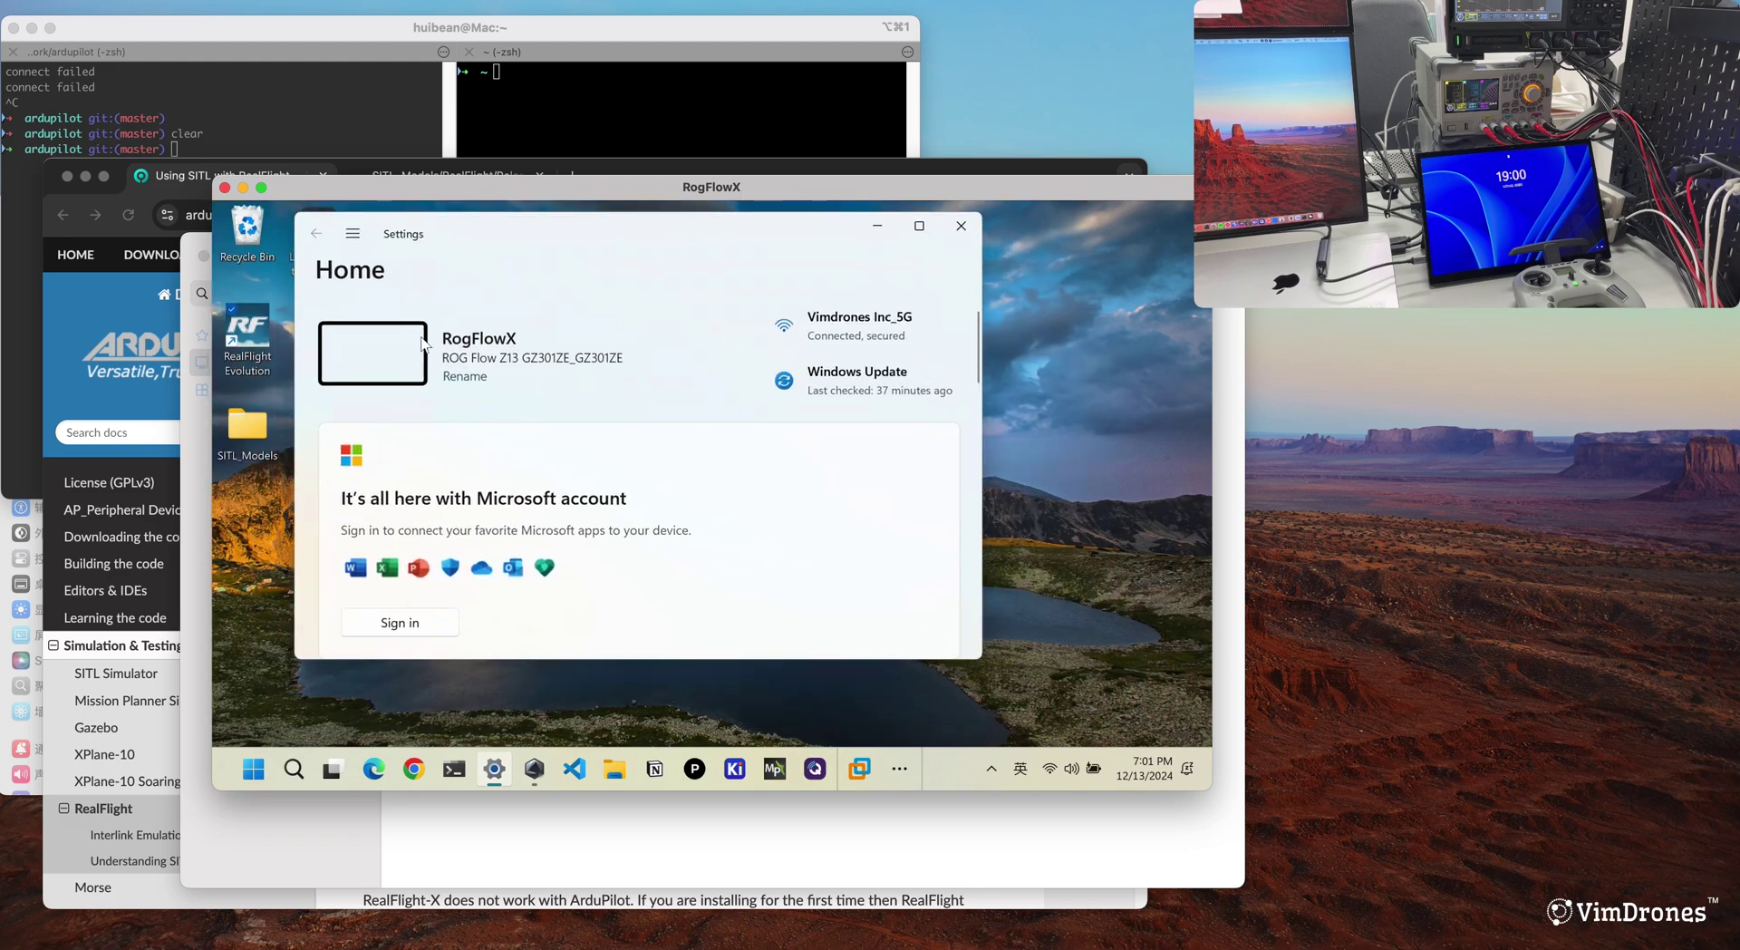
{"action": "left_click", "coordinate": [364, 243]}
{"action": "scroll", "coordinate": [405, 485], "scroll_direction": "down", "scroll_amount": 1}
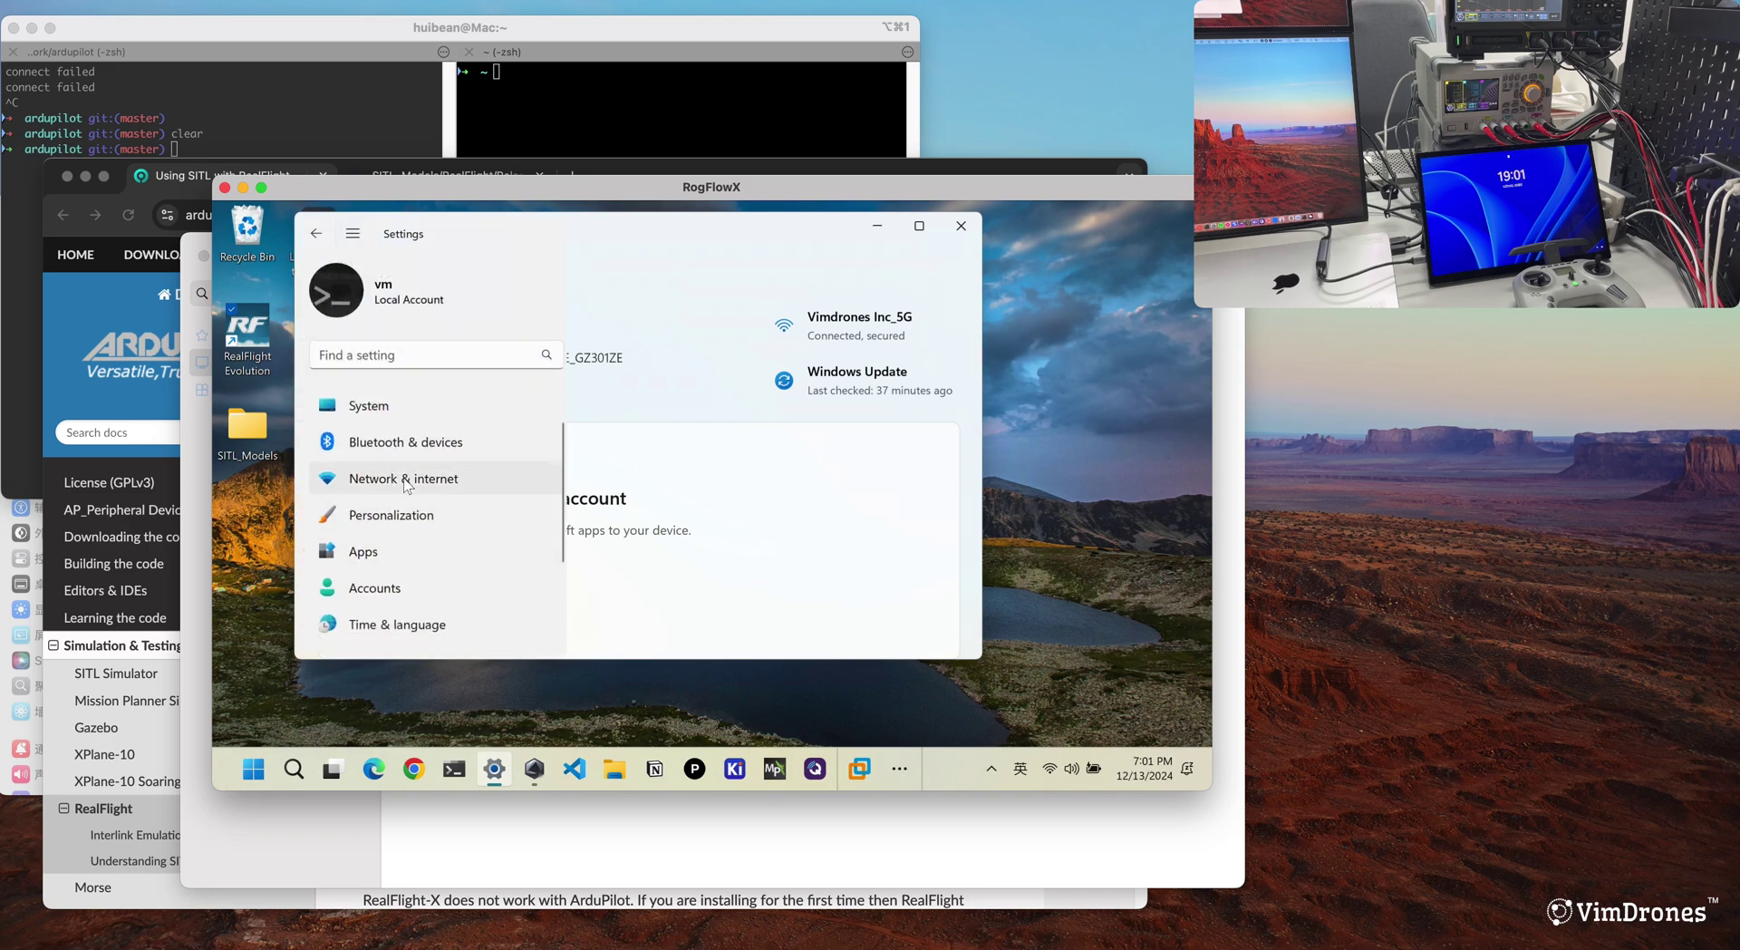
{"action": "left_click", "coordinate": [405, 480]}
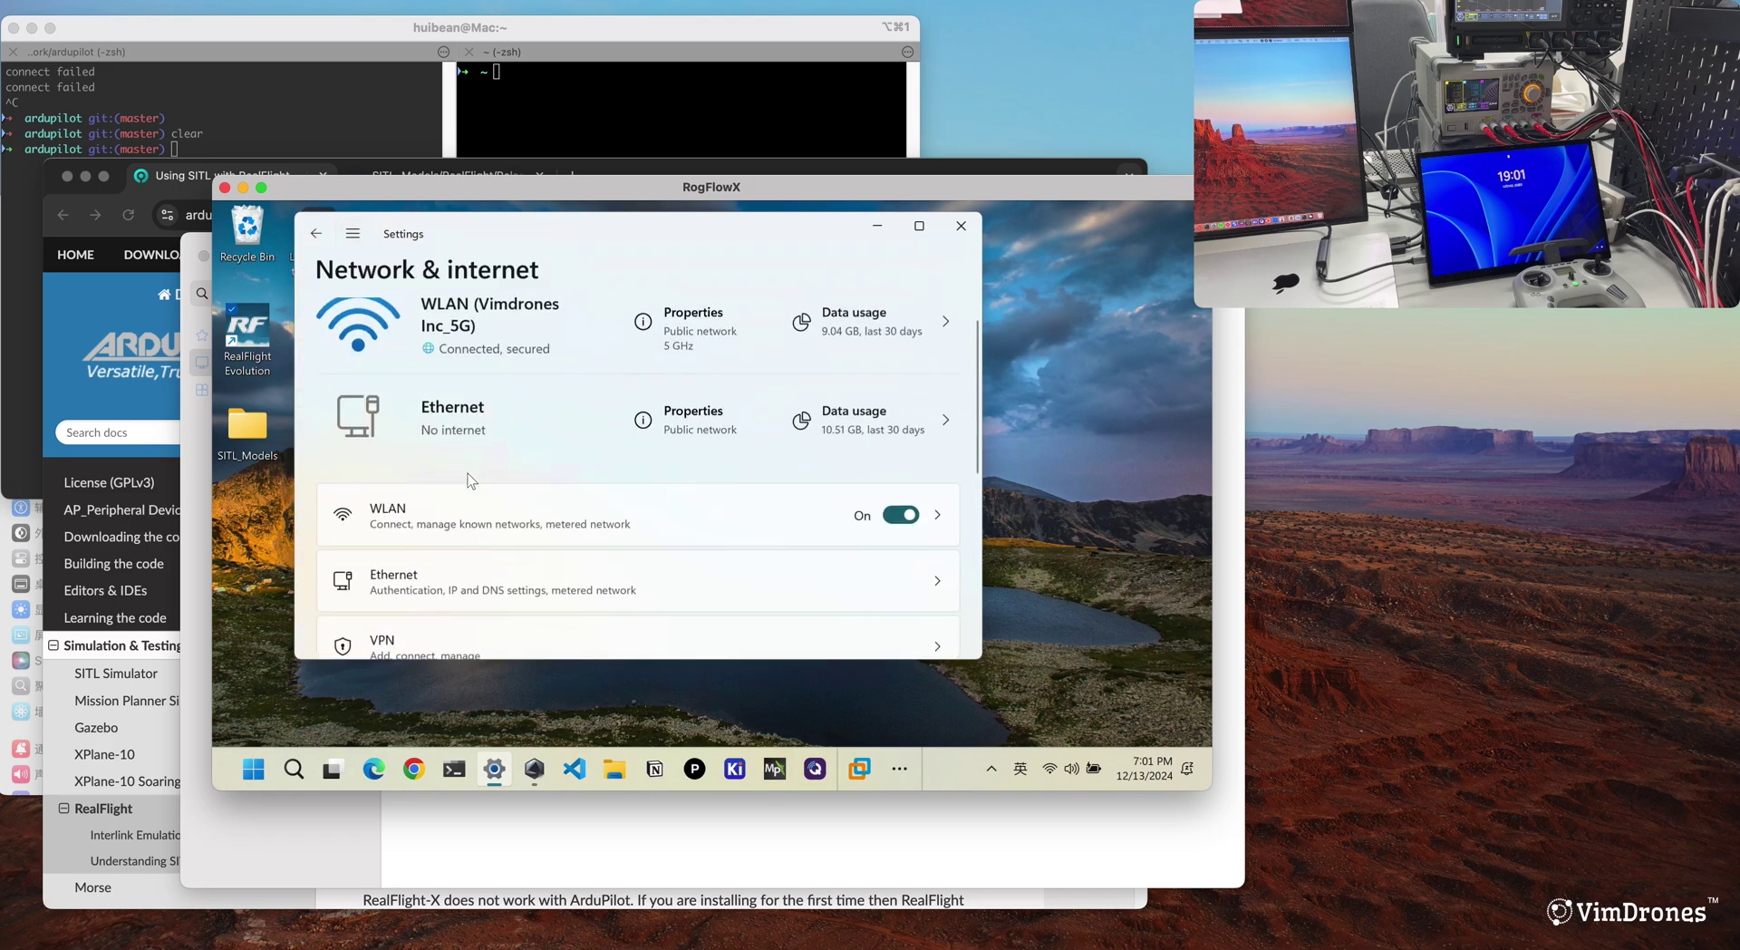
{"action": "scroll", "coordinate": [480, 477], "scroll_direction": "down", "scroll_amount": 2}
{"action": "left_click", "coordinate": [503, 472]}
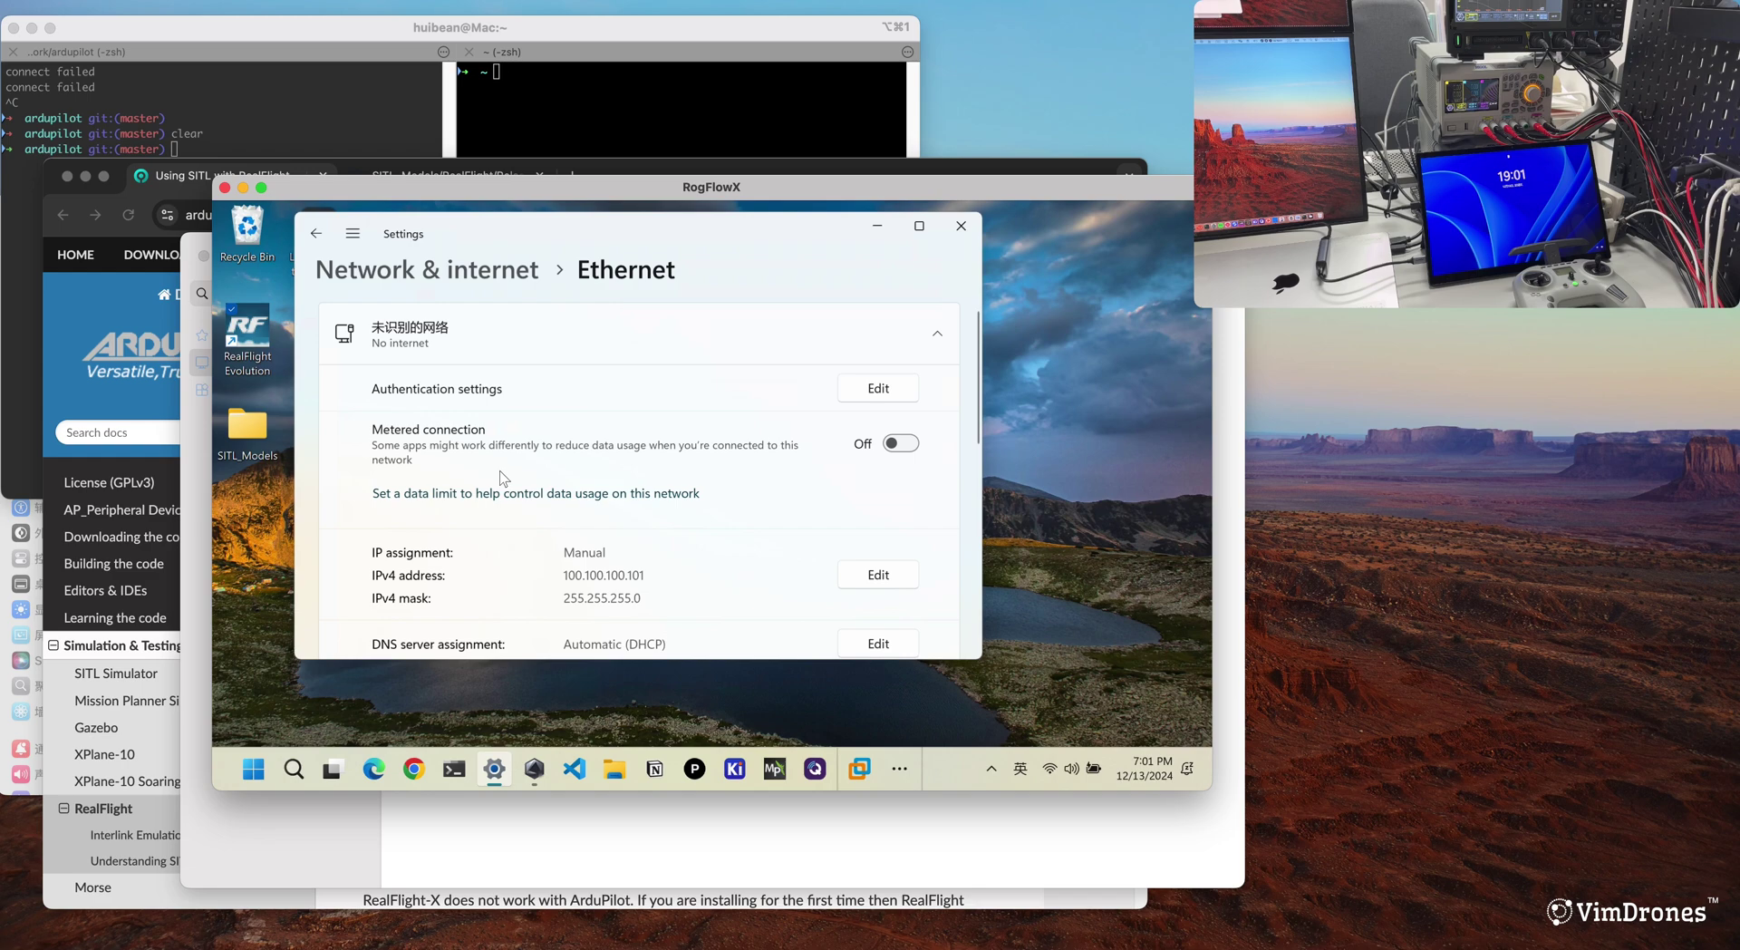
- Review the IPv4 assignment of the remote Windows Ethernet connection and compare it with the Mac's USB LAN network settings
{"action": "scroll", "coordinate": [501, 481], "scroll_direction": "up", "scroll_amount": 1}
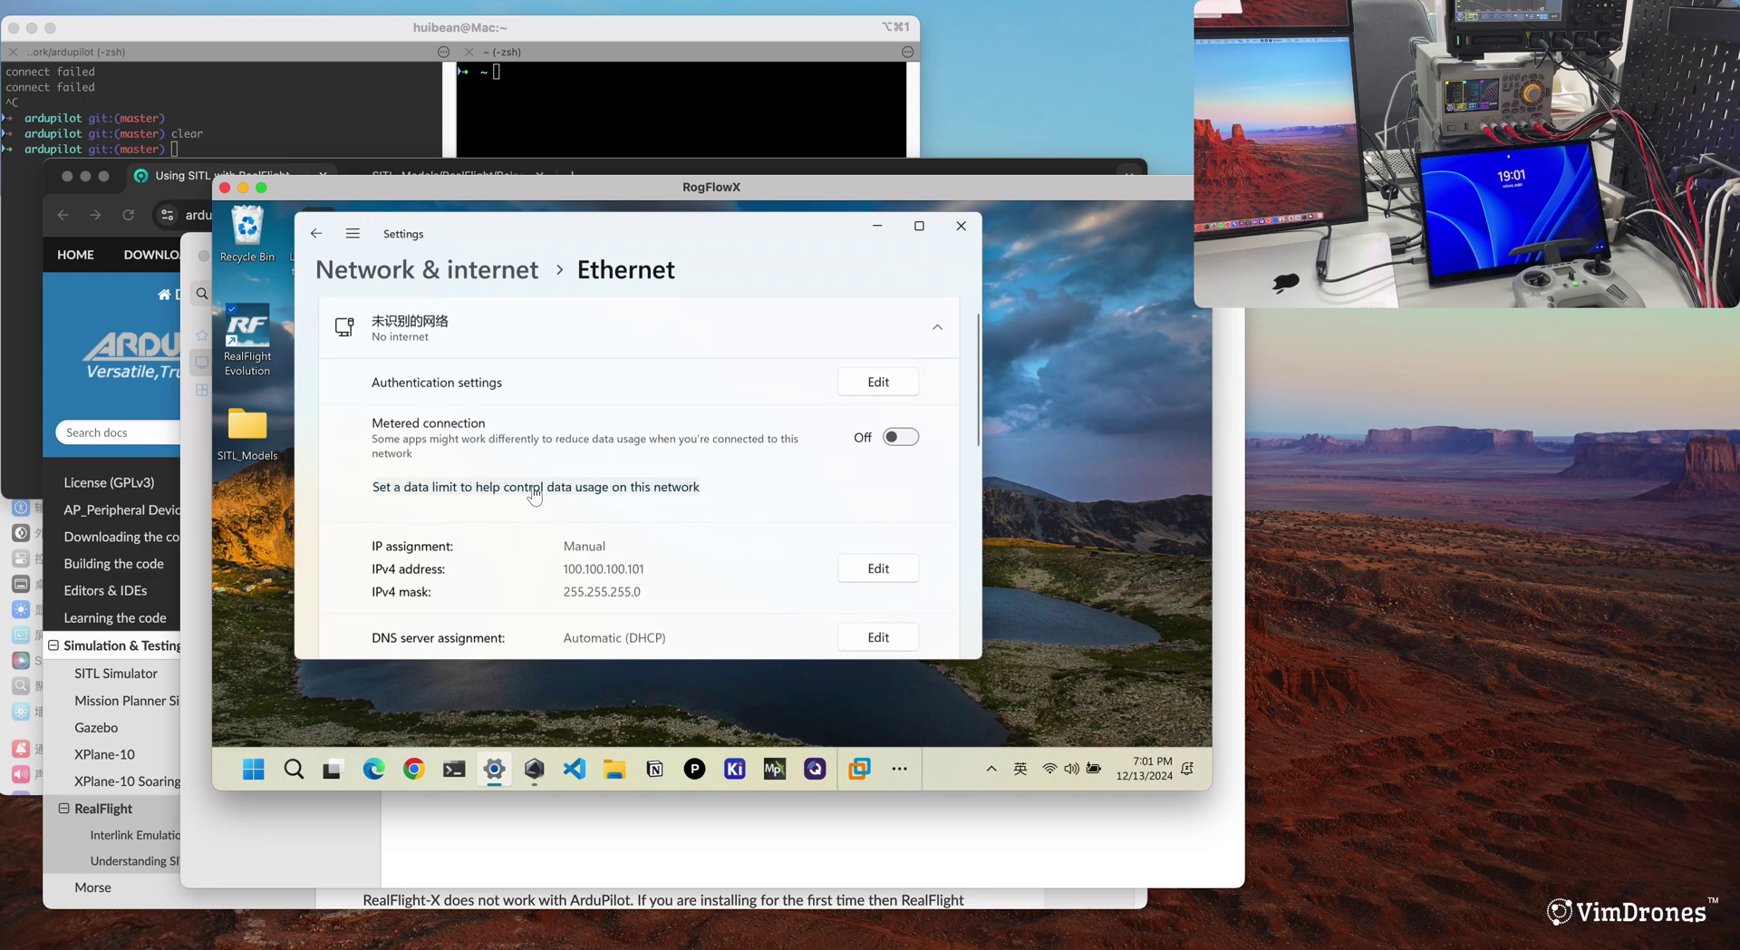
{"action": "scroll", "coordinate": [544, 498], "scroll_direction": "down", "scroll_amount": 1}
{"action": "scroll", "coordinate": [608, 549], "scroll_direction": "down", "scroll_amount": 1}
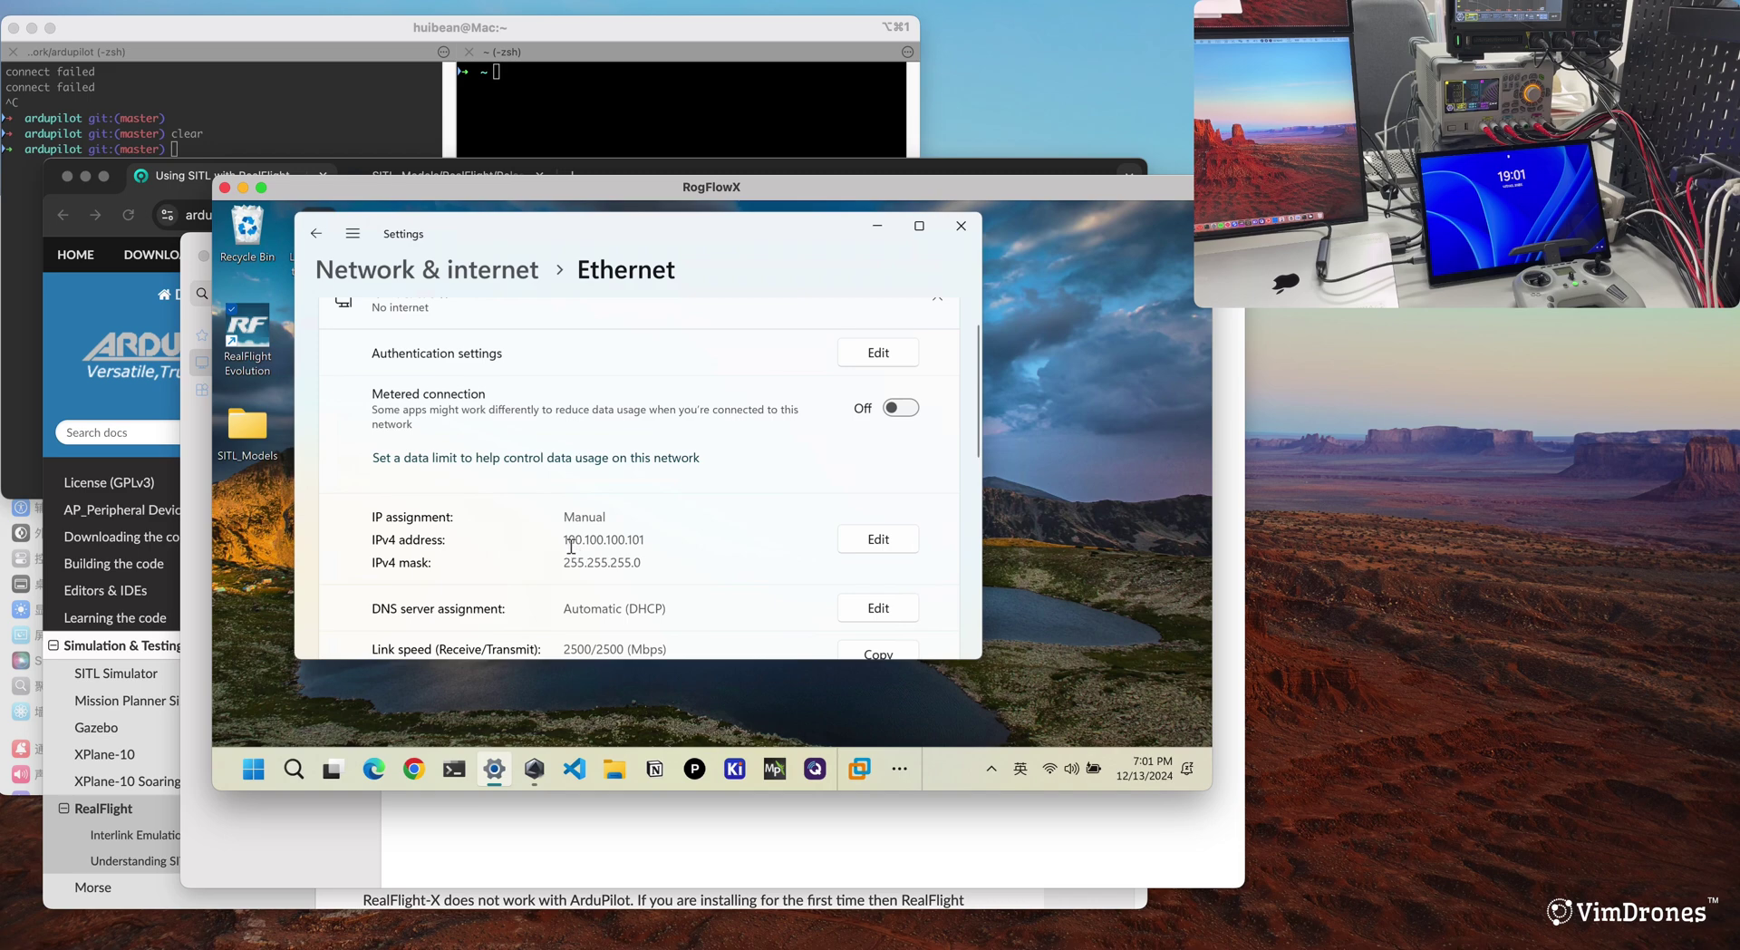
{"action": "scroll", "coordinate": [636, 542], "scroll_direction": "down", "scroll_amount": 1}
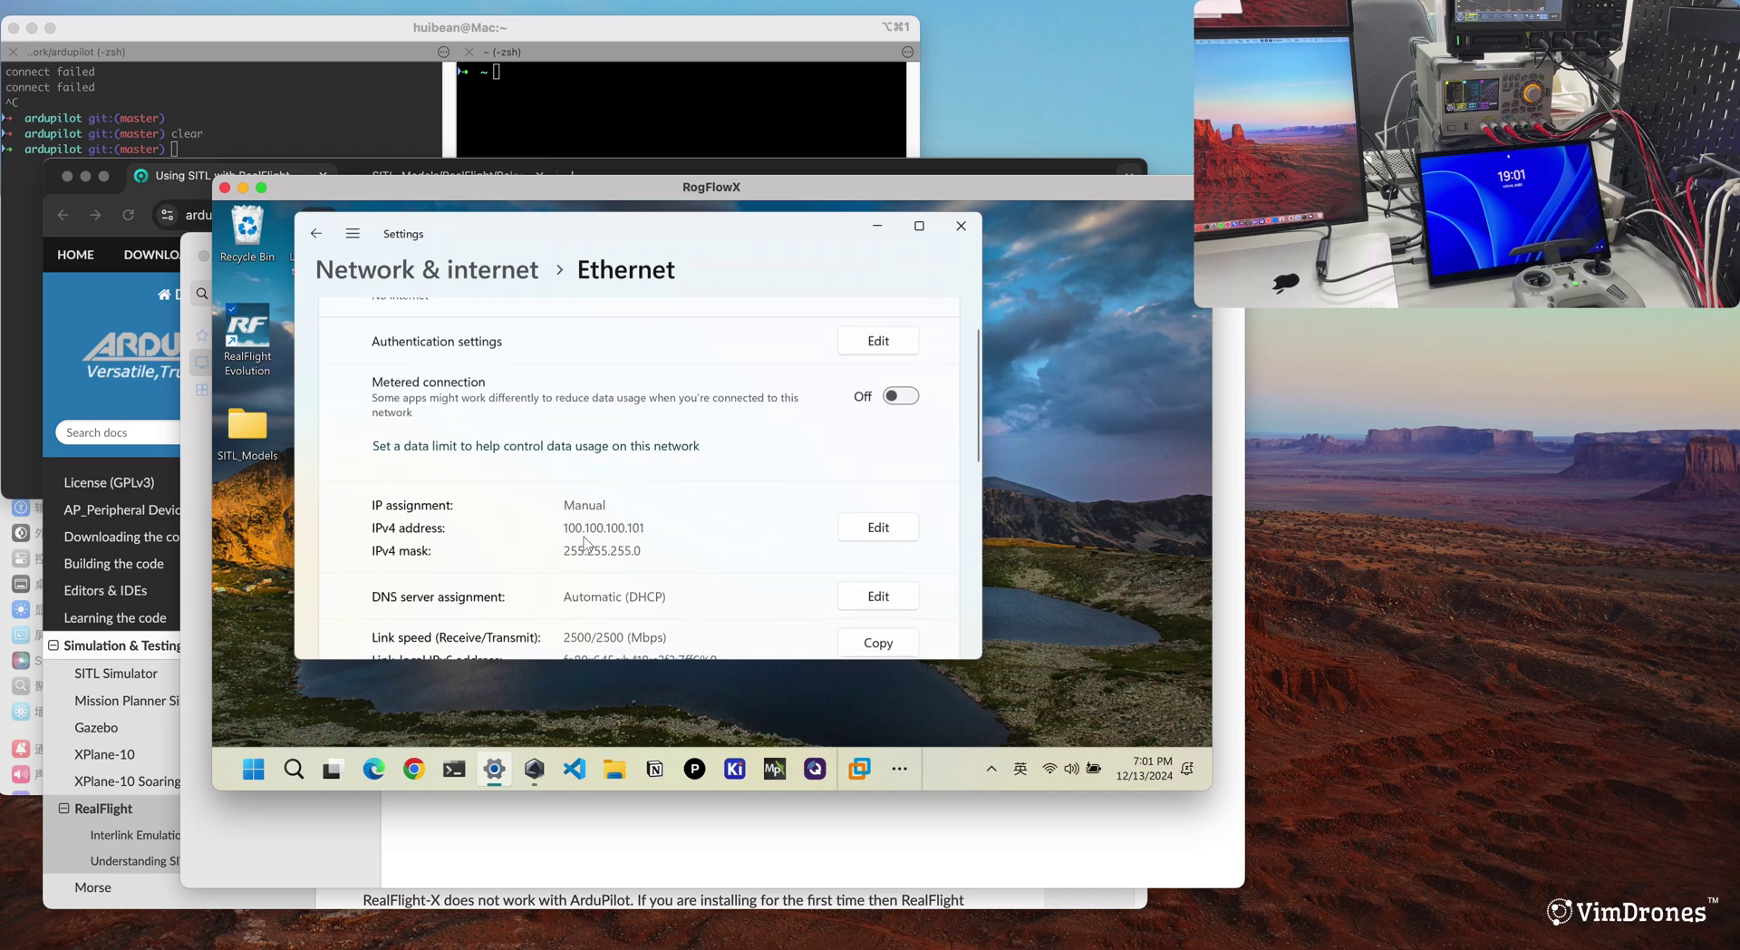
{"action": "scroll", "coordinate": [586, 544], "scroll_direction": "down", "scroll_amount": 5}
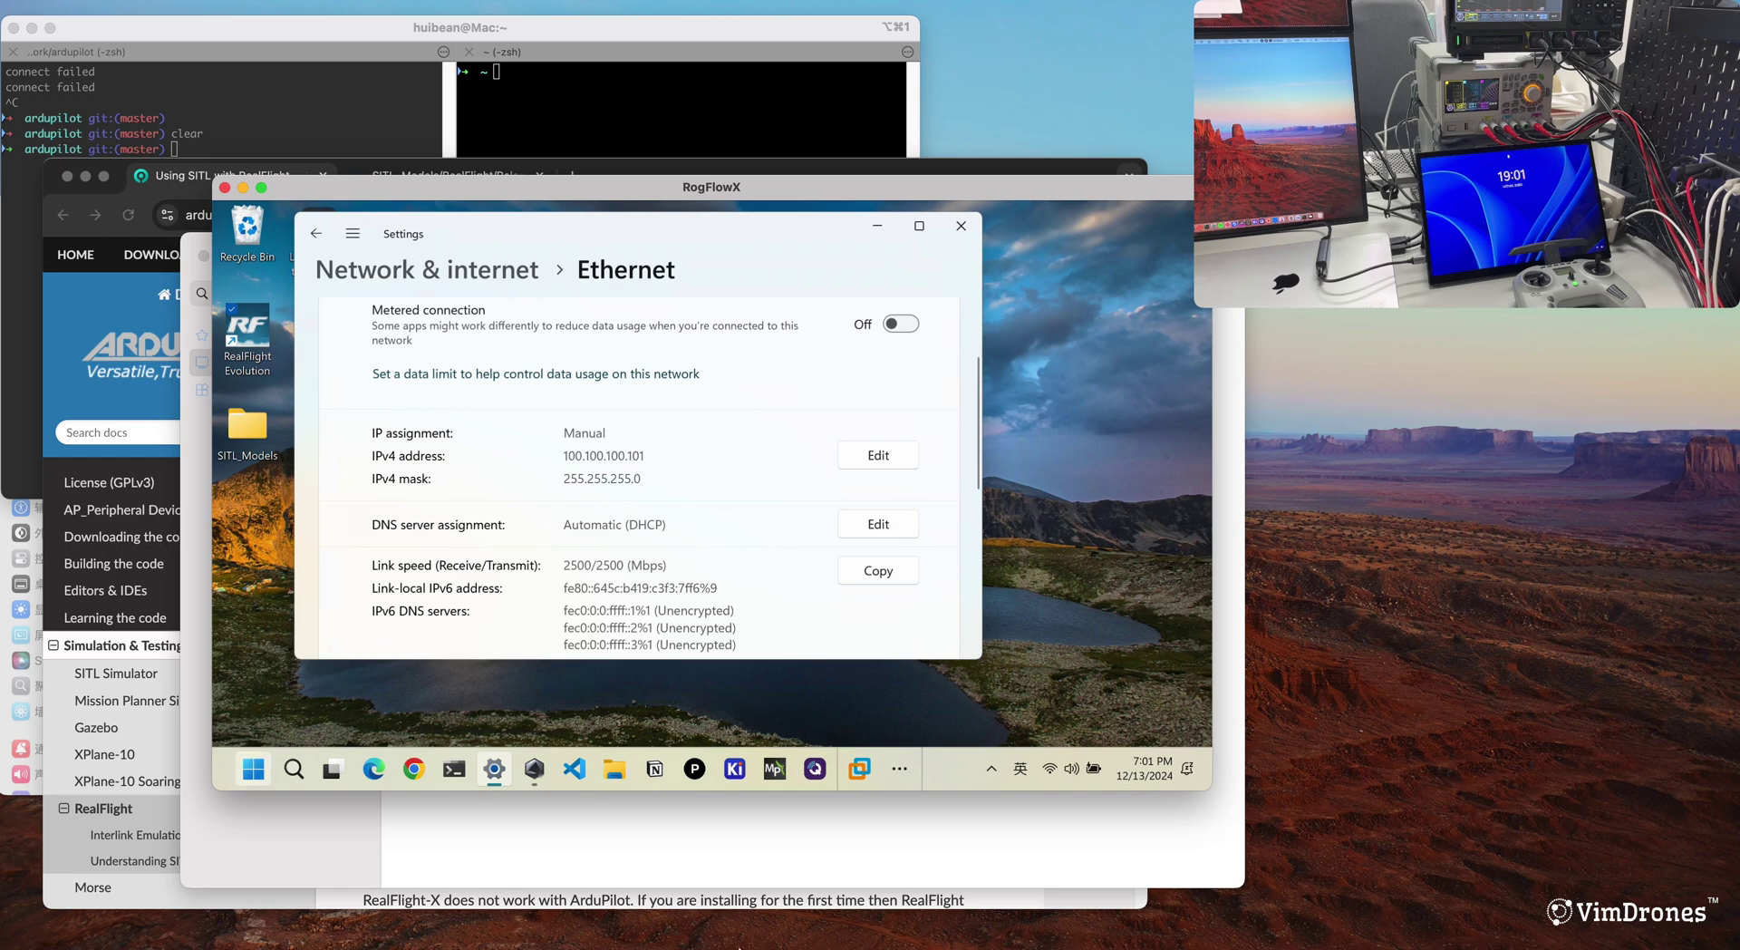
{"action": "key", "text": "super+Tab"}
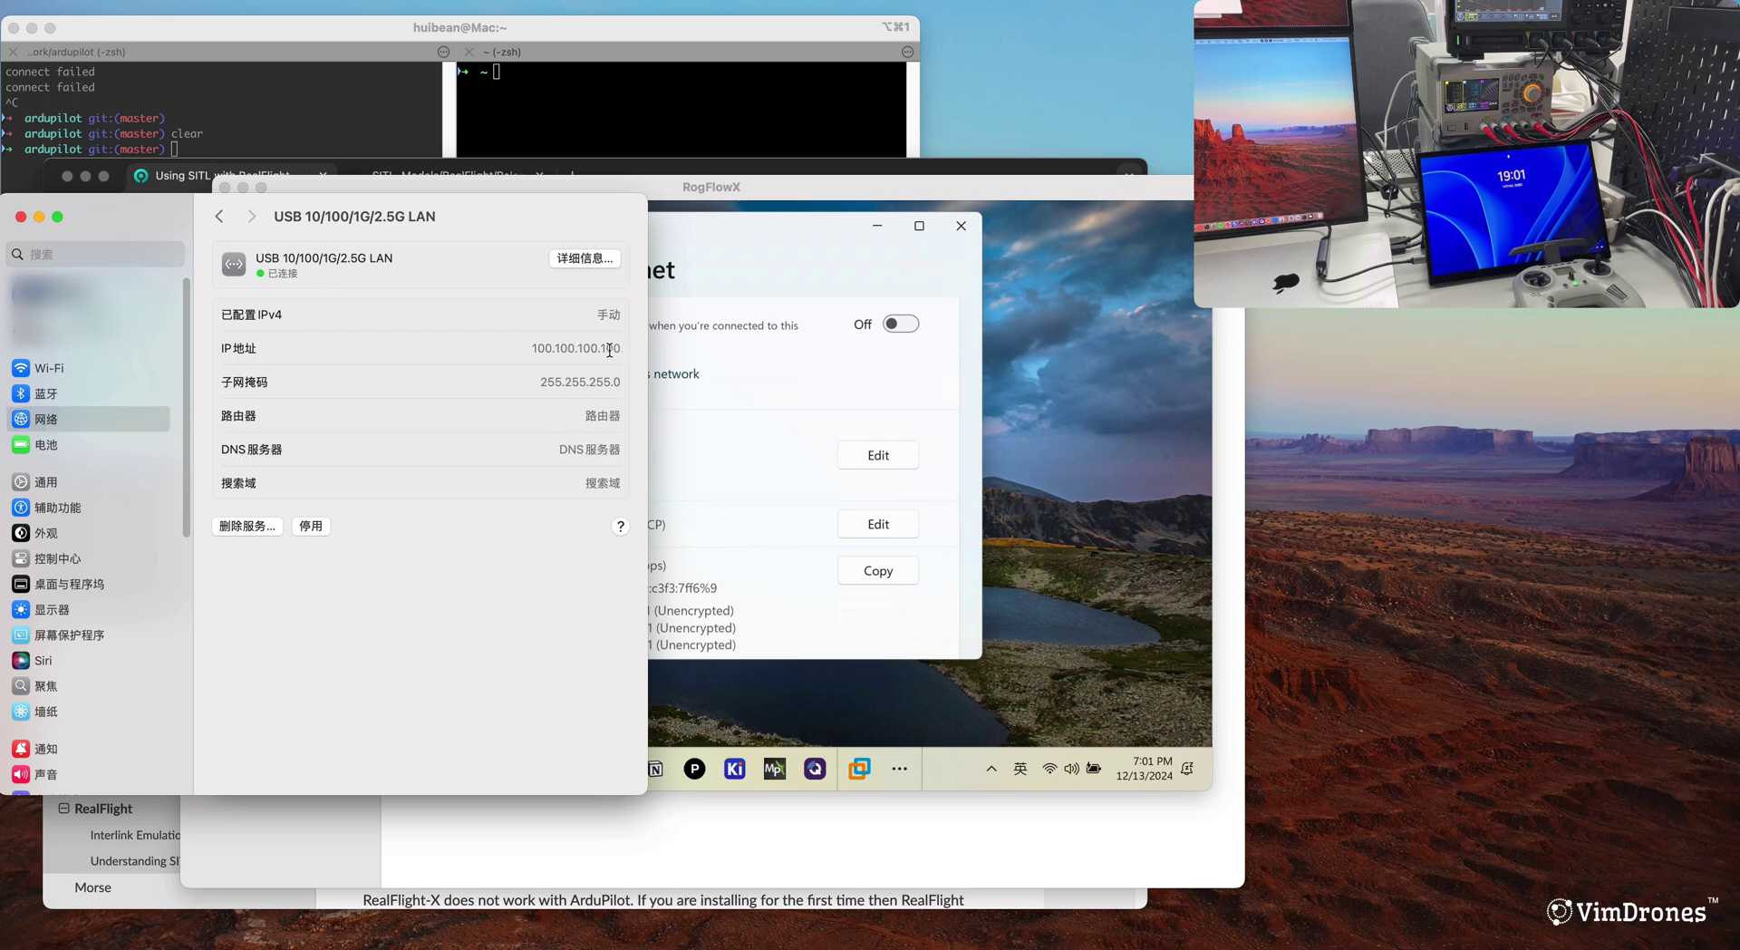
- Return to the remote Ethernet page, reposition the Settings window and check the adapter's link speed
{"action": "left_click", "coordinate": [714, 371]}
{"action": "left_click_drag", "start_coordinate": [661, 237], "coordinate": [750, 265]}
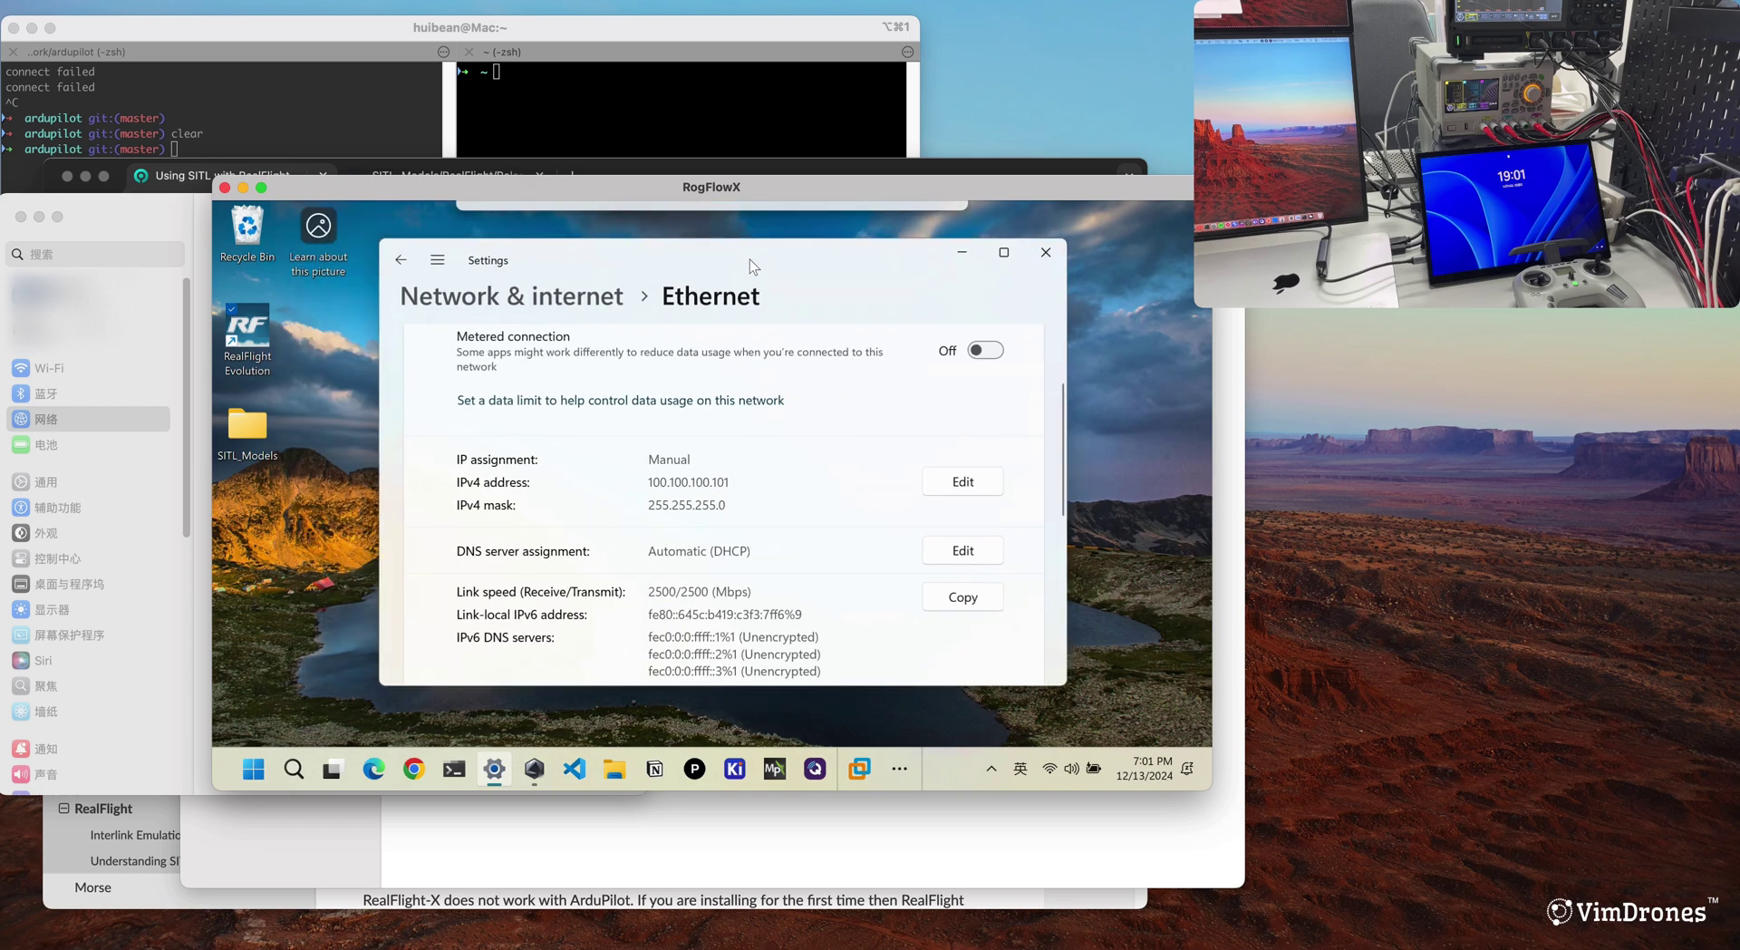
{"action": "scroll", "coordinate": [736, 492], "scroll_direction": "down", "scroll_amount": 2}
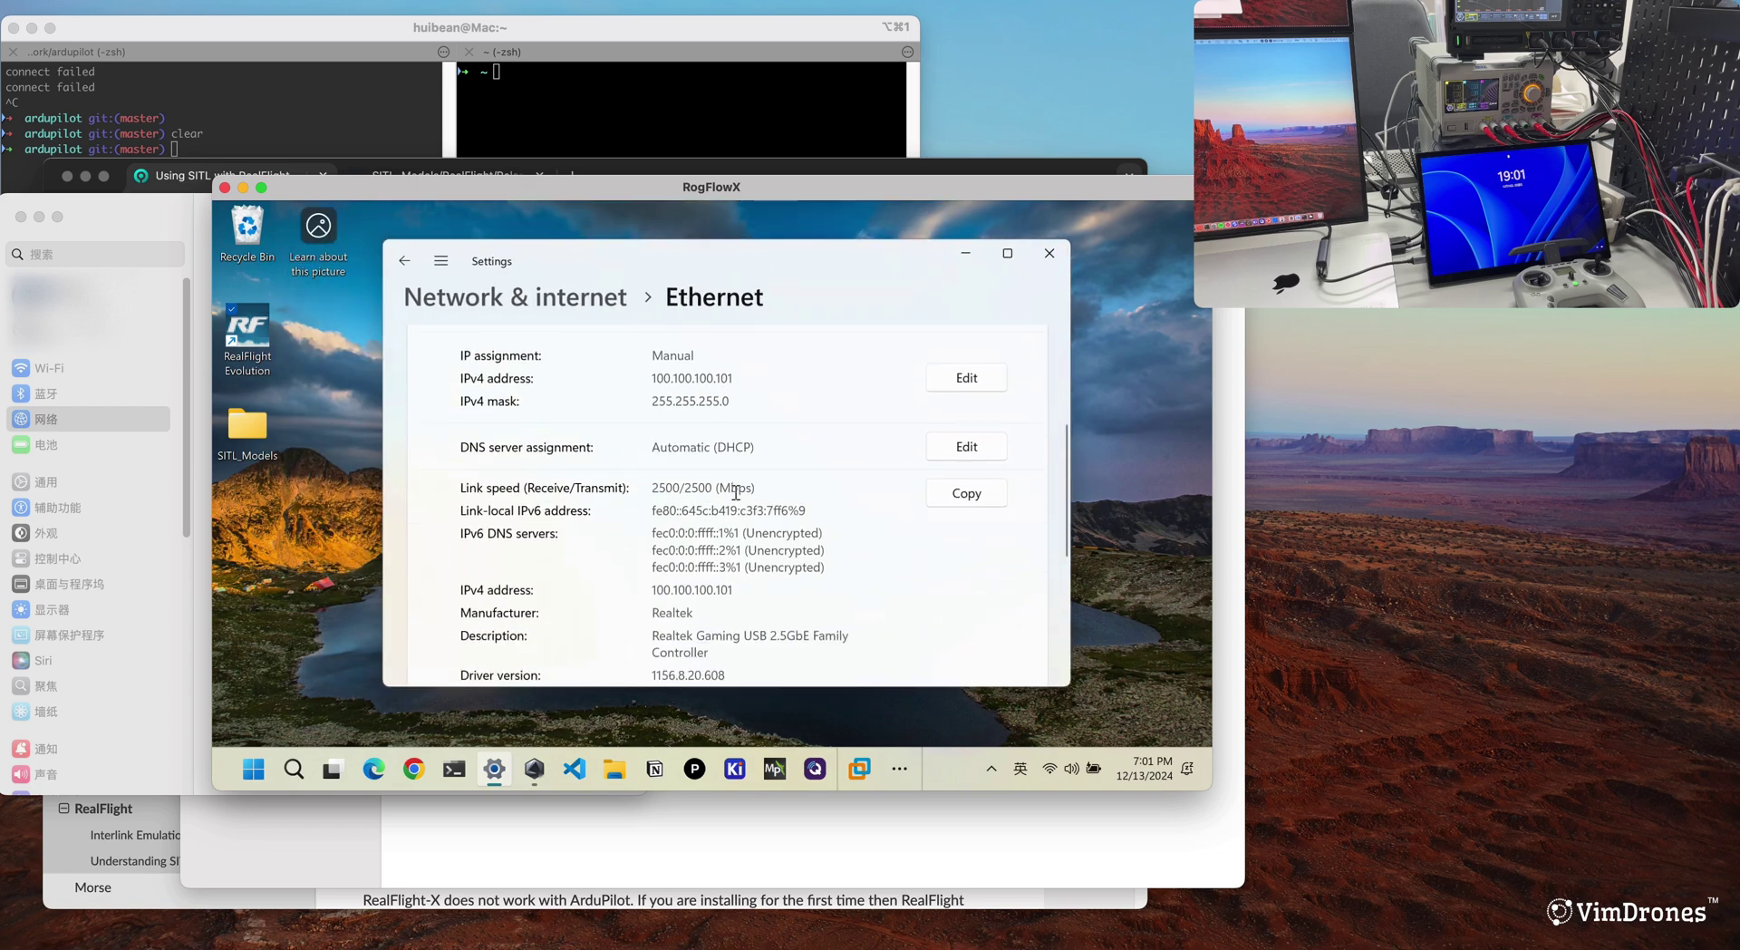
- Ping 100.100.100.101 from the Mac terminal to test the direct connection, and stop the ping after several replies
{"action": "left_click", "coordinate": [683, 97]}
{"action": "key", "text": "Up"}
{"action": "key", "text": "Up"}
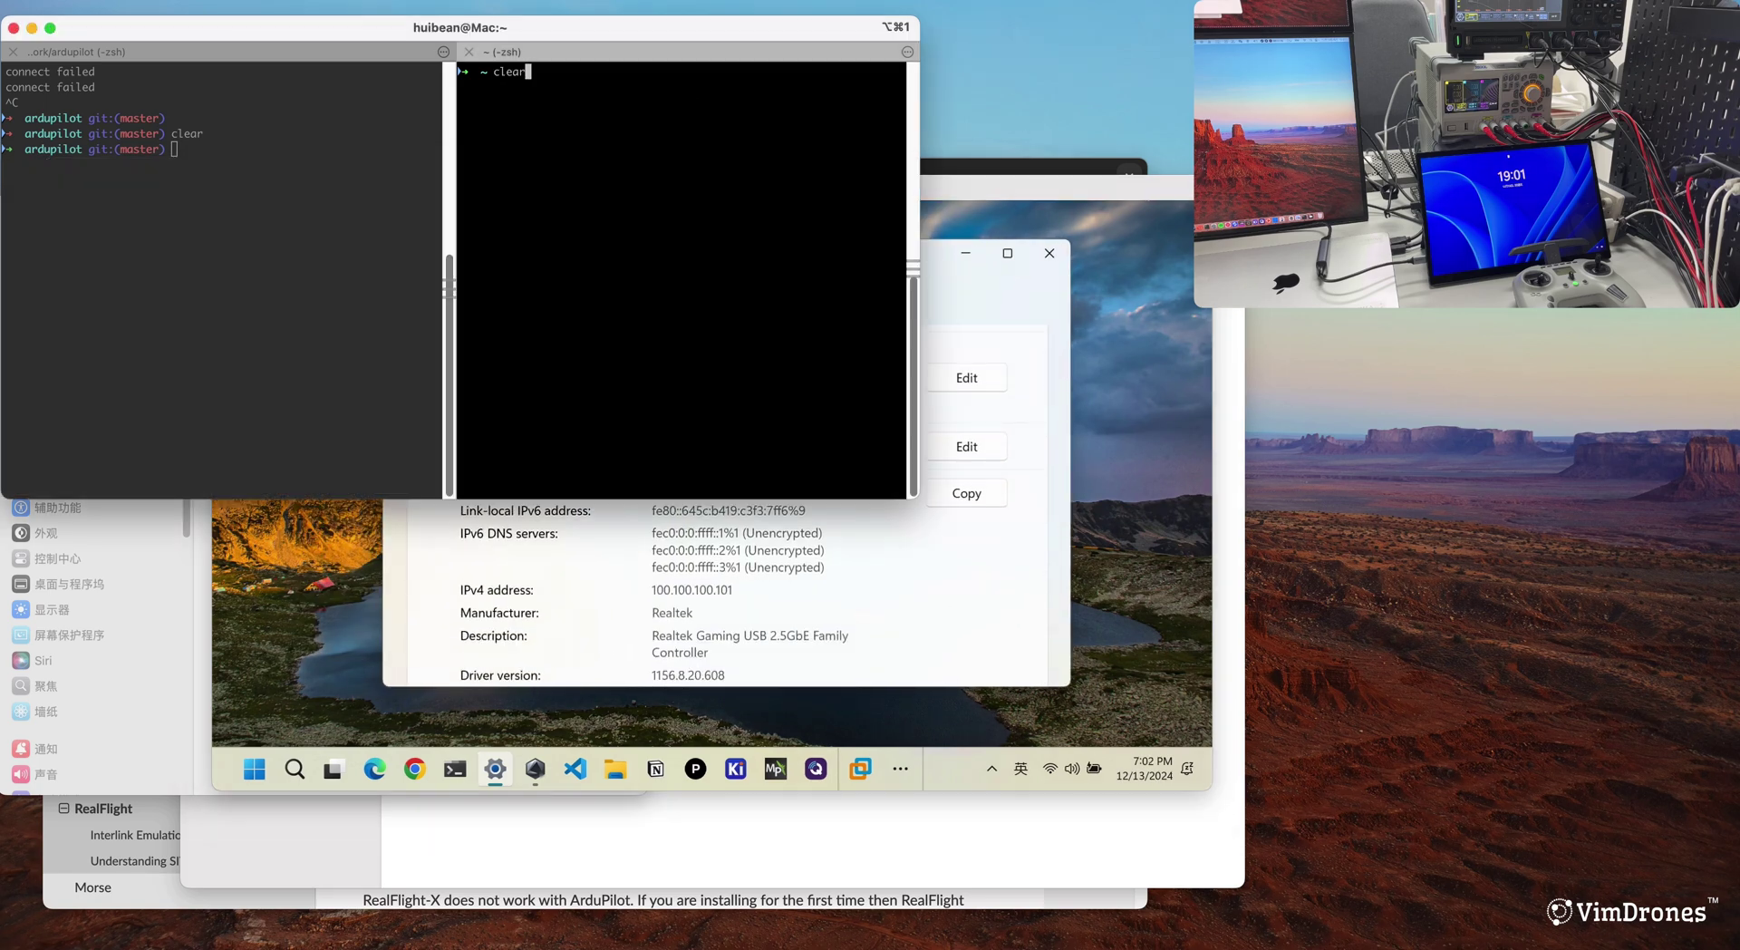
{"action": "key", "text": "Down"}
{"action": "key", "text": "Up"}
{"action": "key", "text": "Return"}
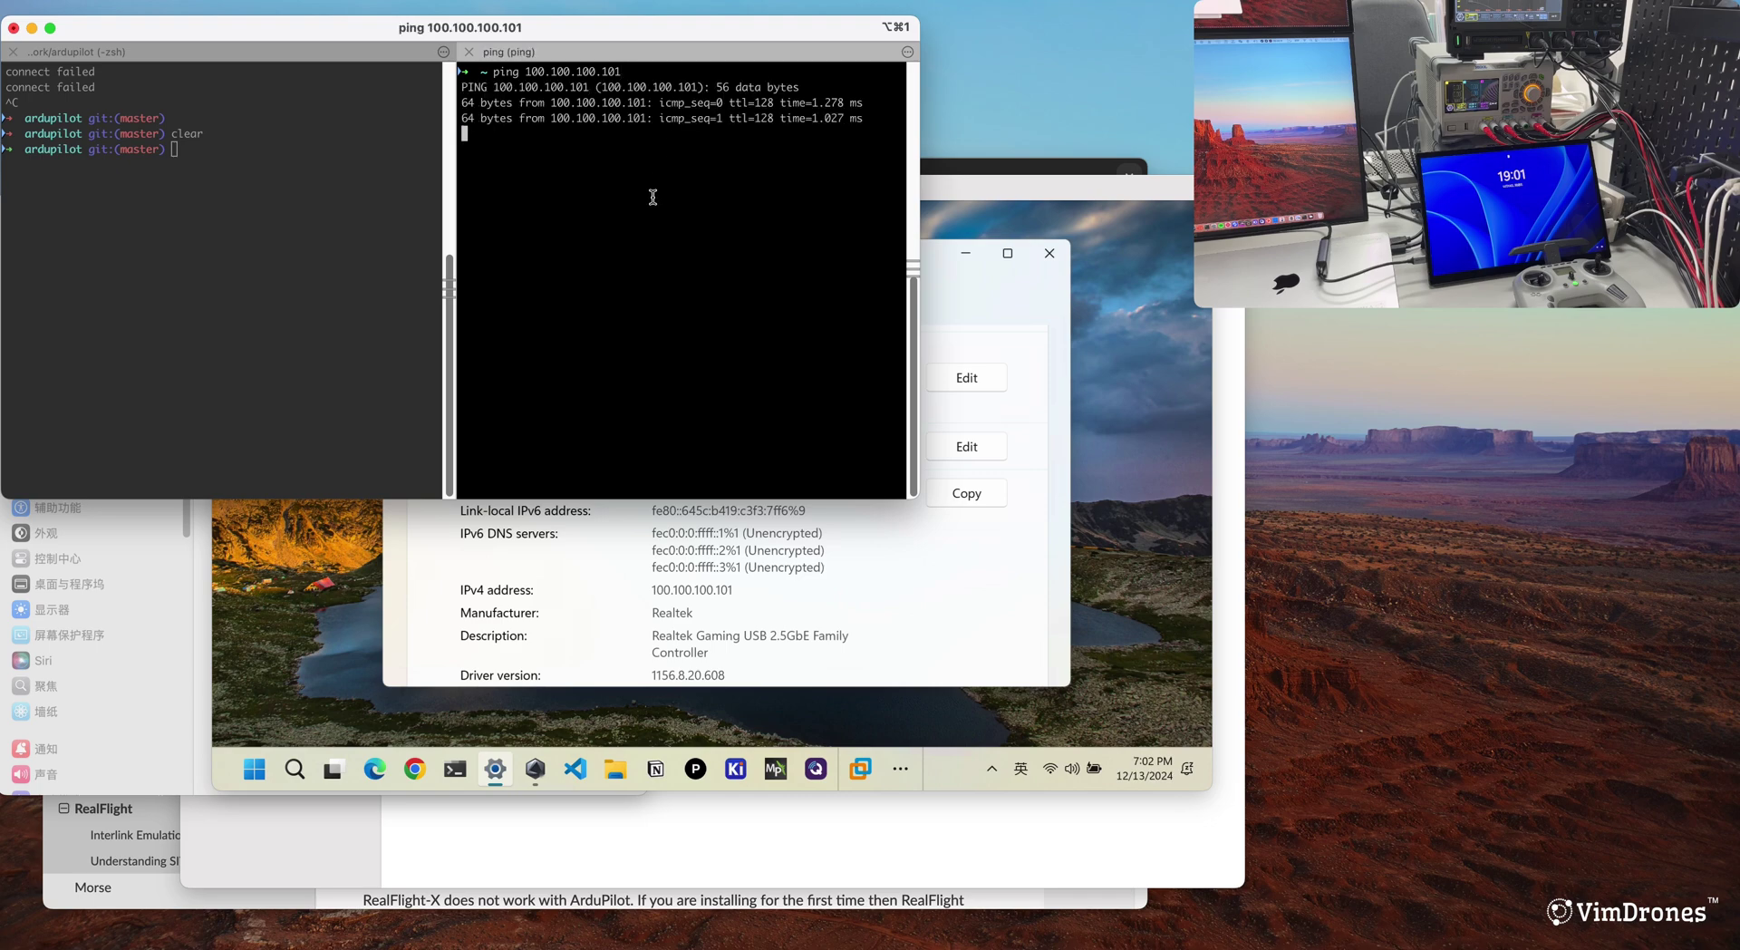
{"action": "key", "text": "Return"}
{"action": "key", "text": "Return"}
{"action": "key", "text": "Return"}
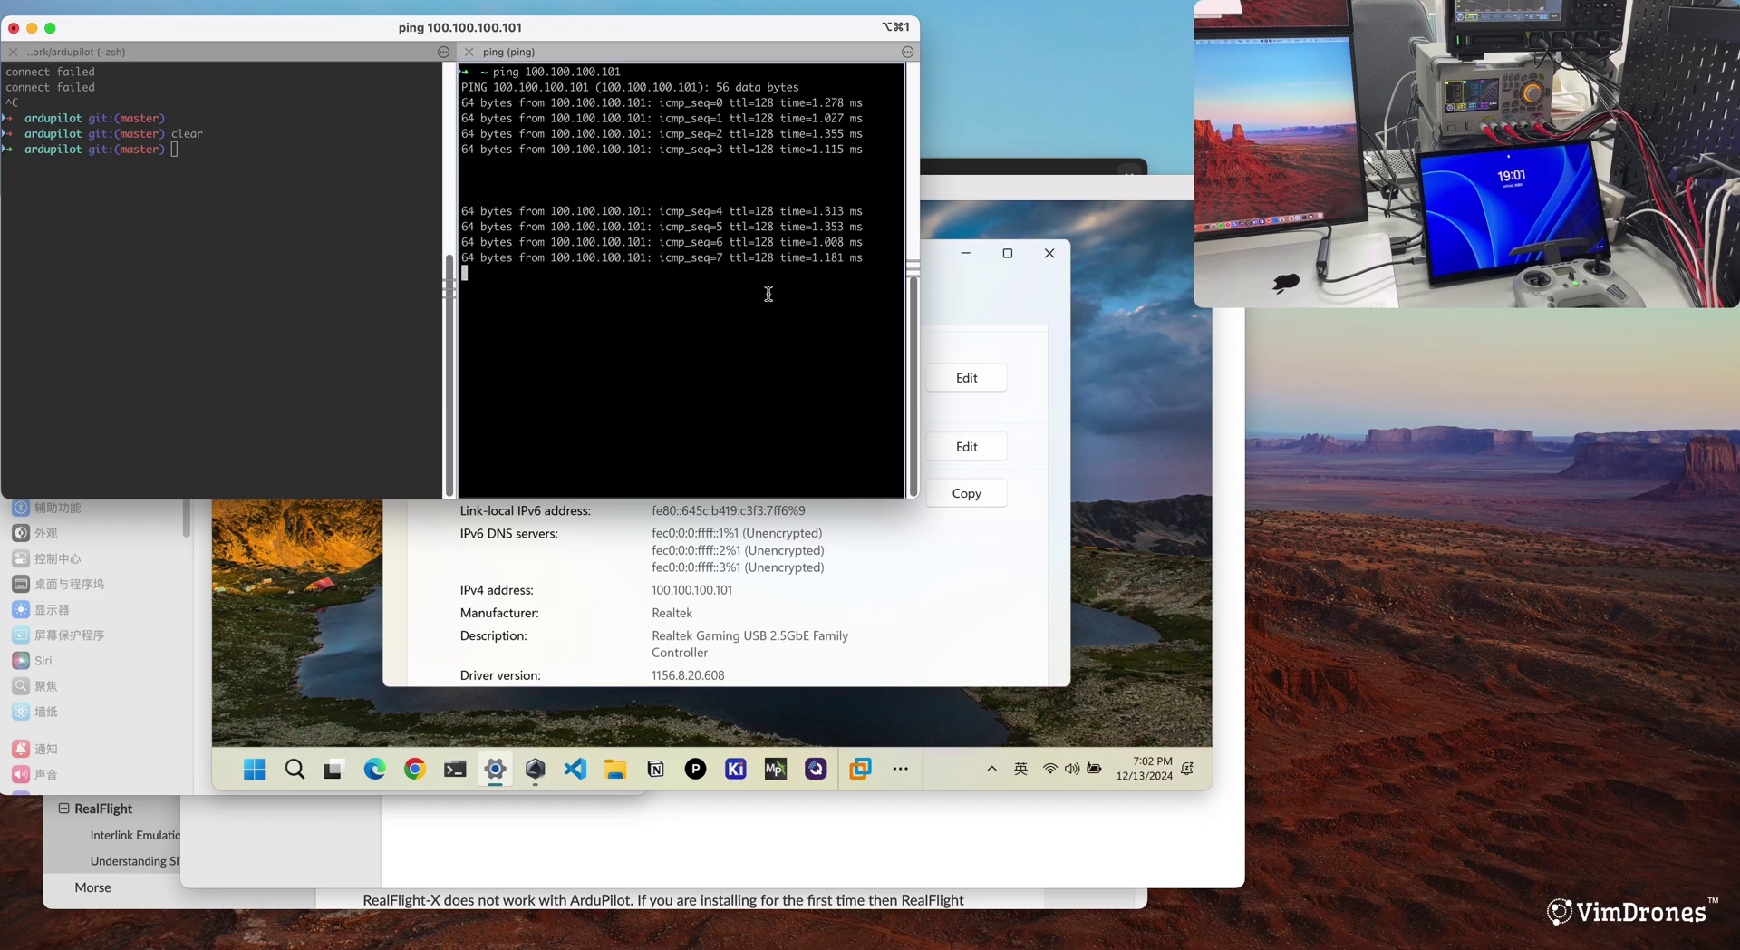
{"action": "key", "text": "ctrl+c"}
- Close the Settings window on the remote Windows desktop and end the RogFlowX remote session
{"action": "left_click", "coordinate": [1143, 361]}
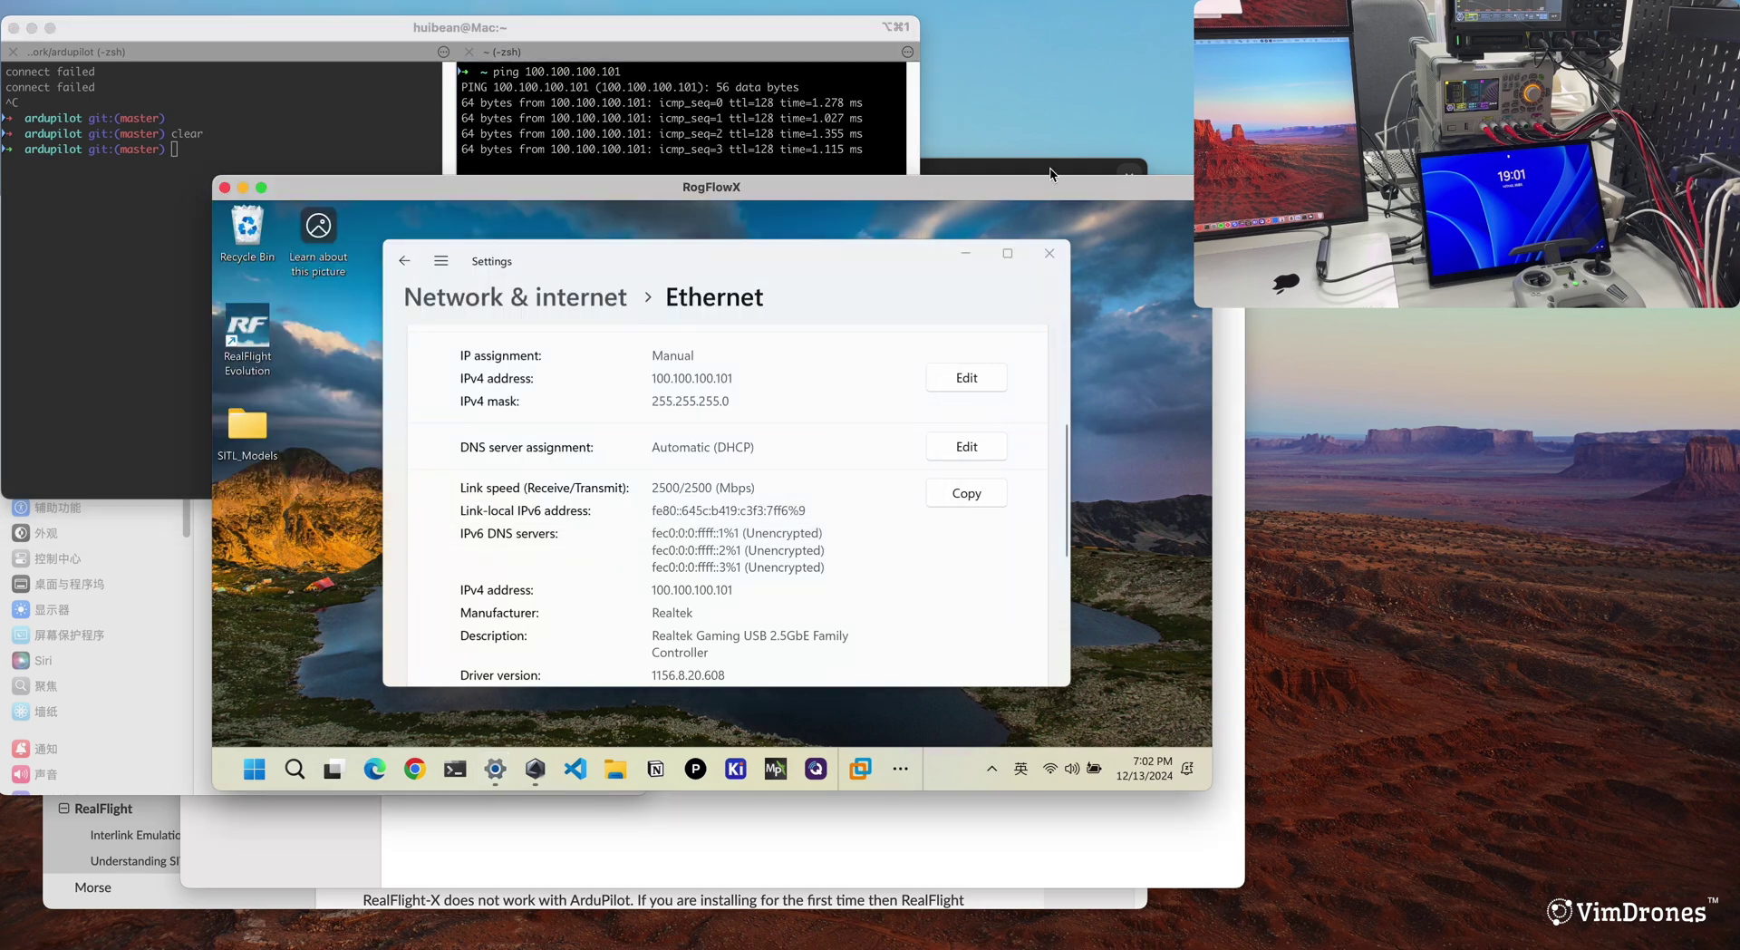
{"action": "left_click", "coordinate": [1049, 253]}
{"action": "left_click_drag", "start_coordinate": [1167, 198], "coordinate": [1045, 229]}
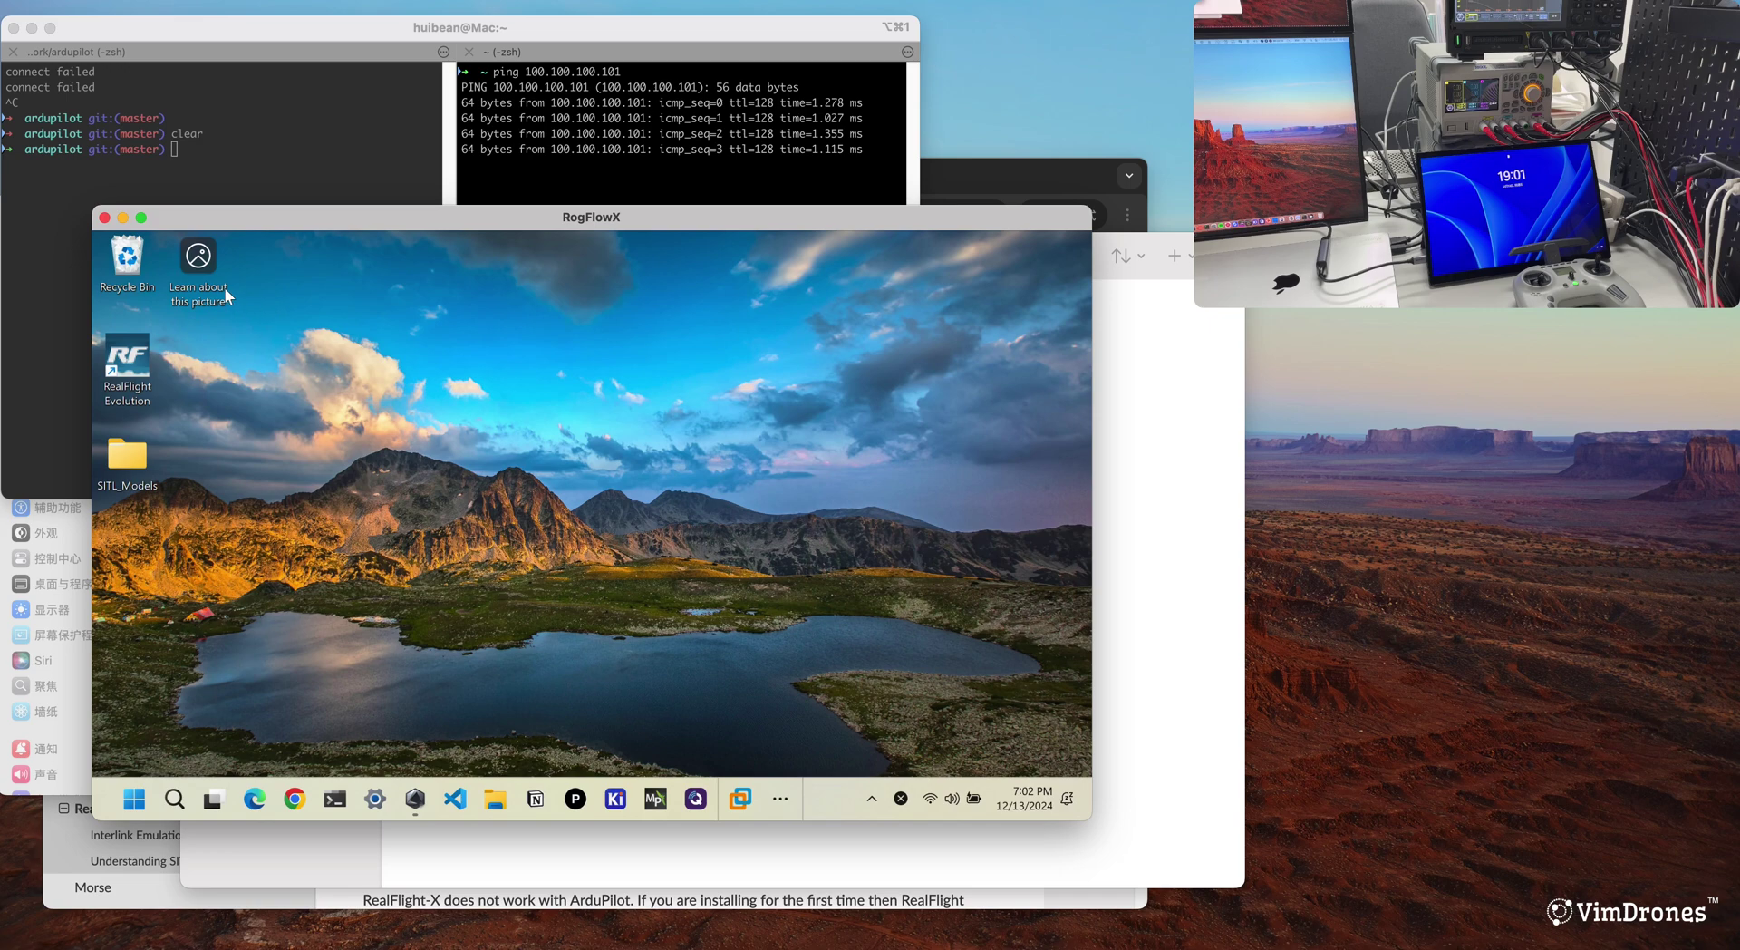
{"action": "left_click", "coordinate": [104, 218]}
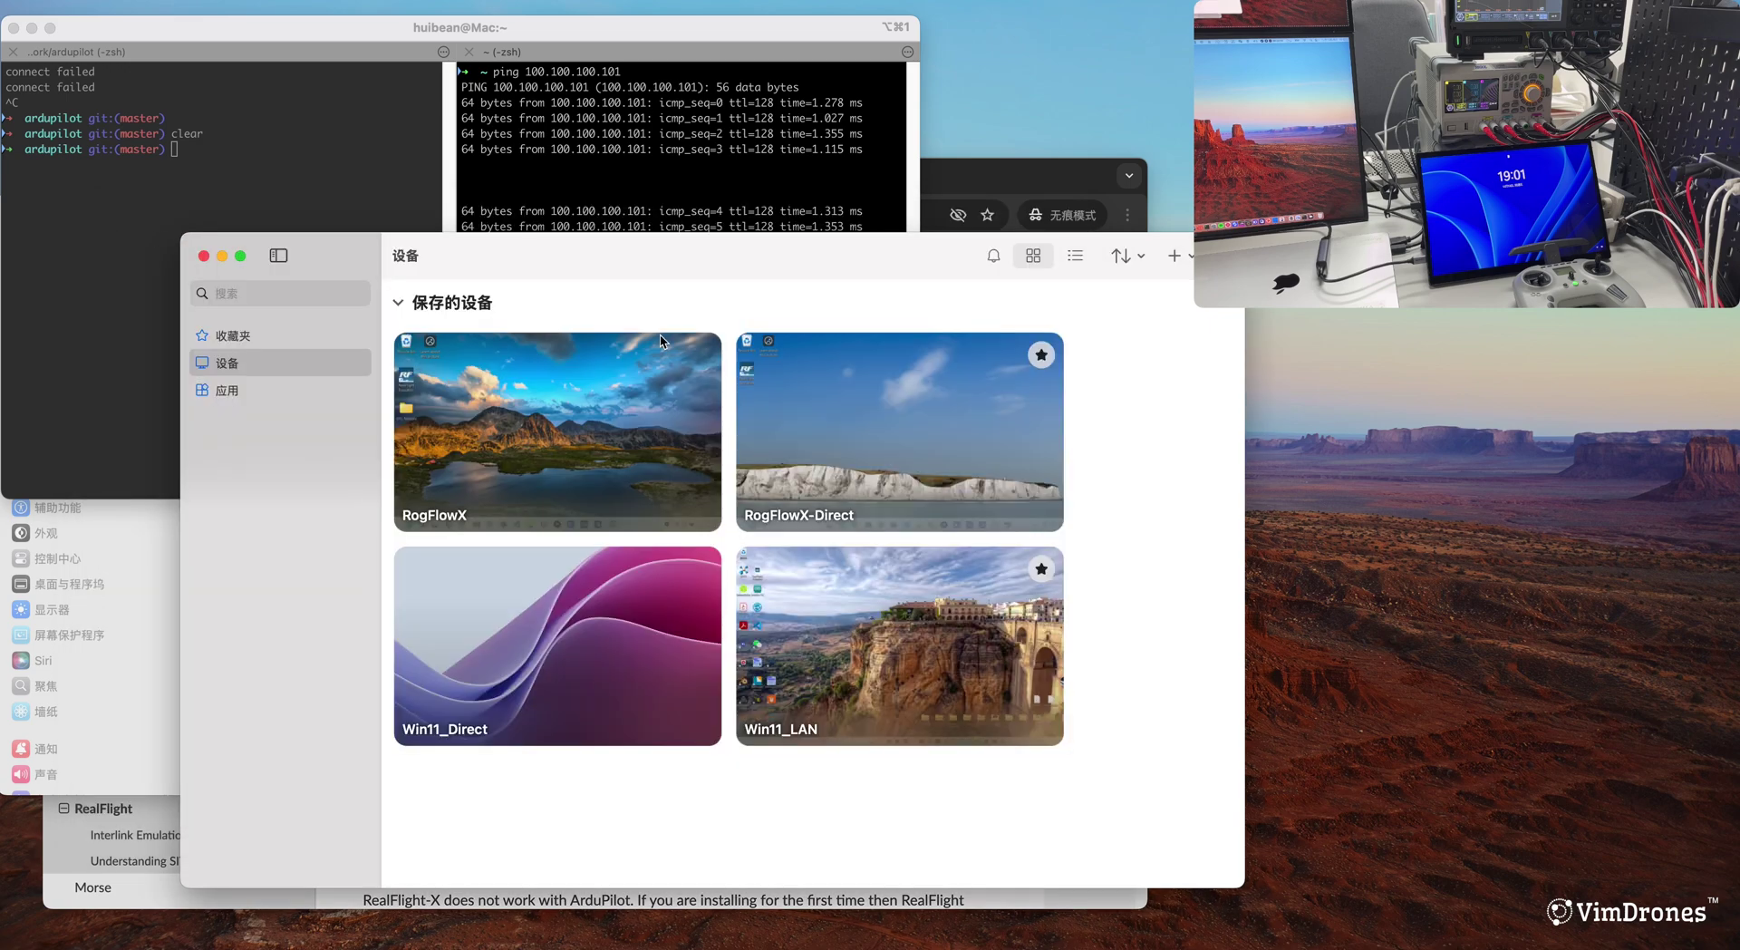
- Connect to the saved RogFlowX-Direct device, reposition its session window and launch RealFlight Evolution on the remote desktop
{"action": "double_click", "coordinate": [903, 450]}
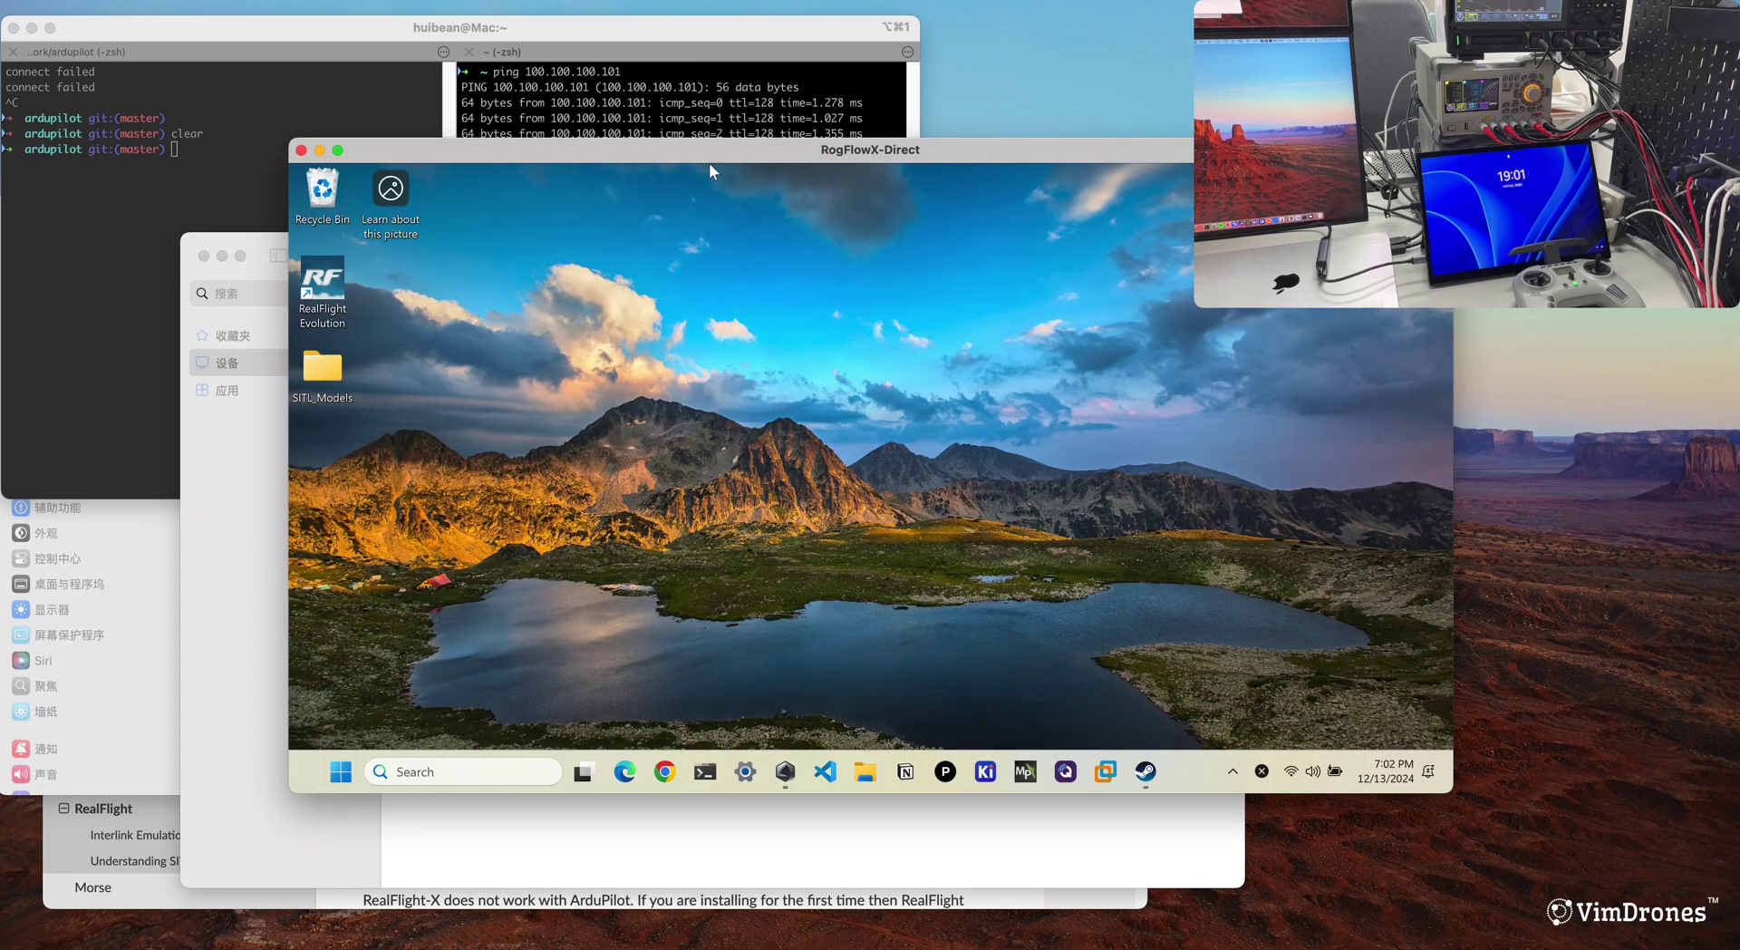
{"action": "left_click_drag", "start_coordinate": [711, 169], "coordinate": [662, 187]}
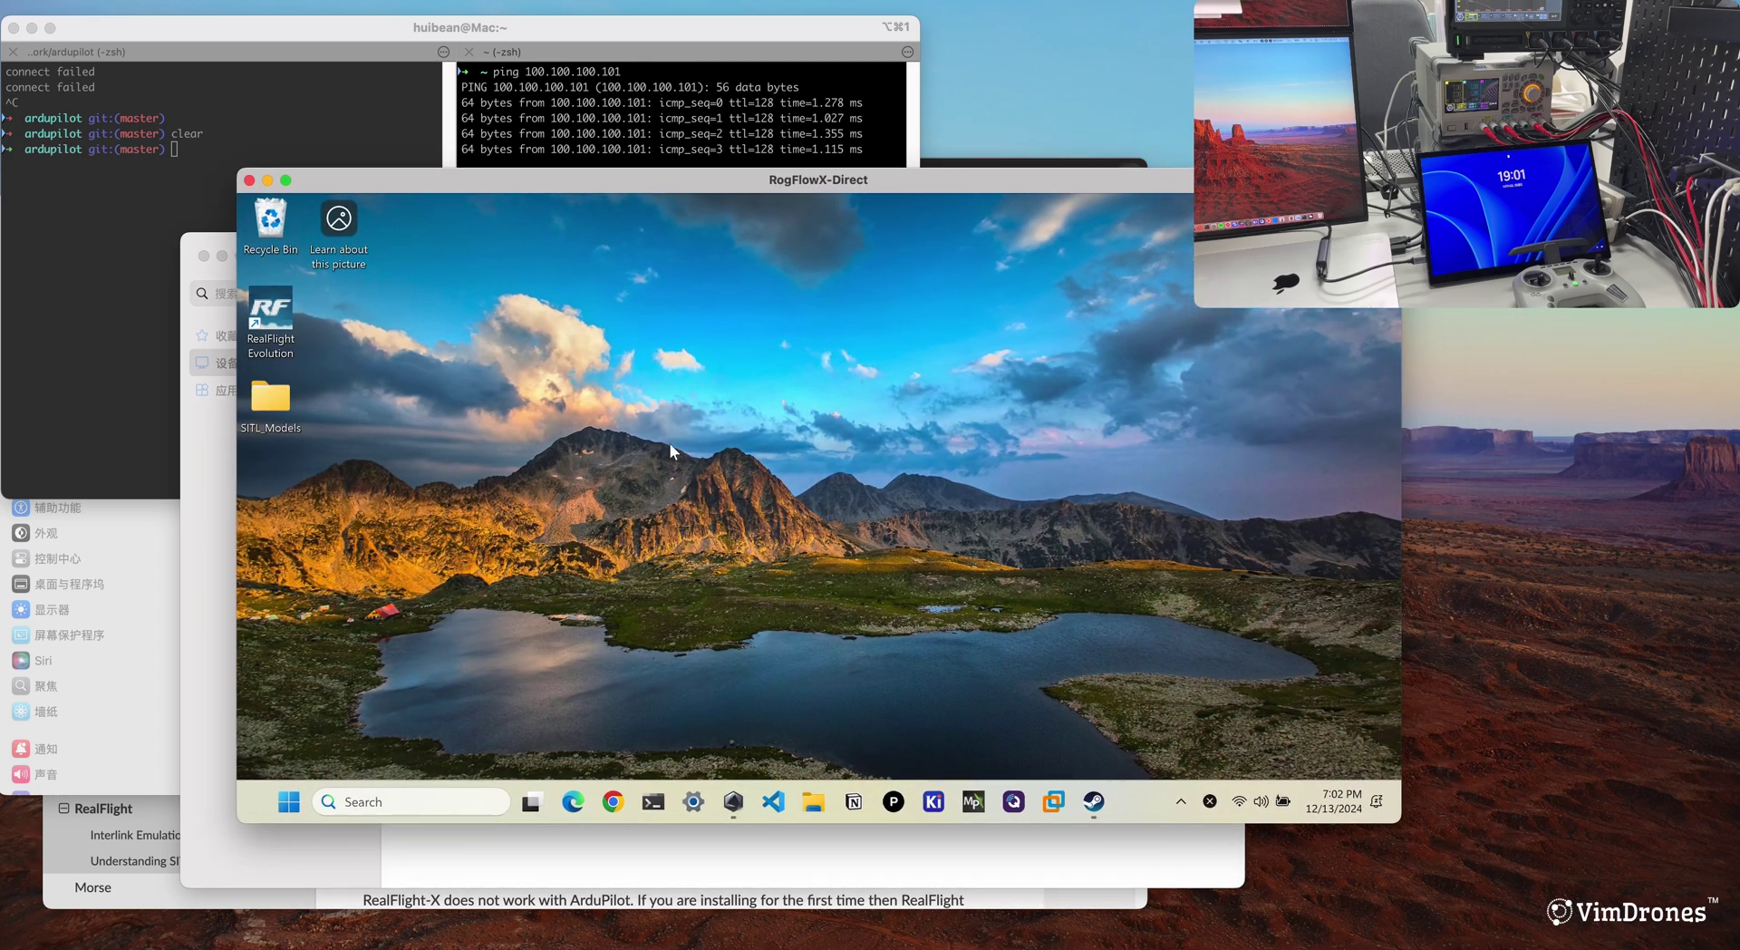
{"action": "left_click_drag", "start_coordinate": [551, 192], "coordinate": [583, 200]}
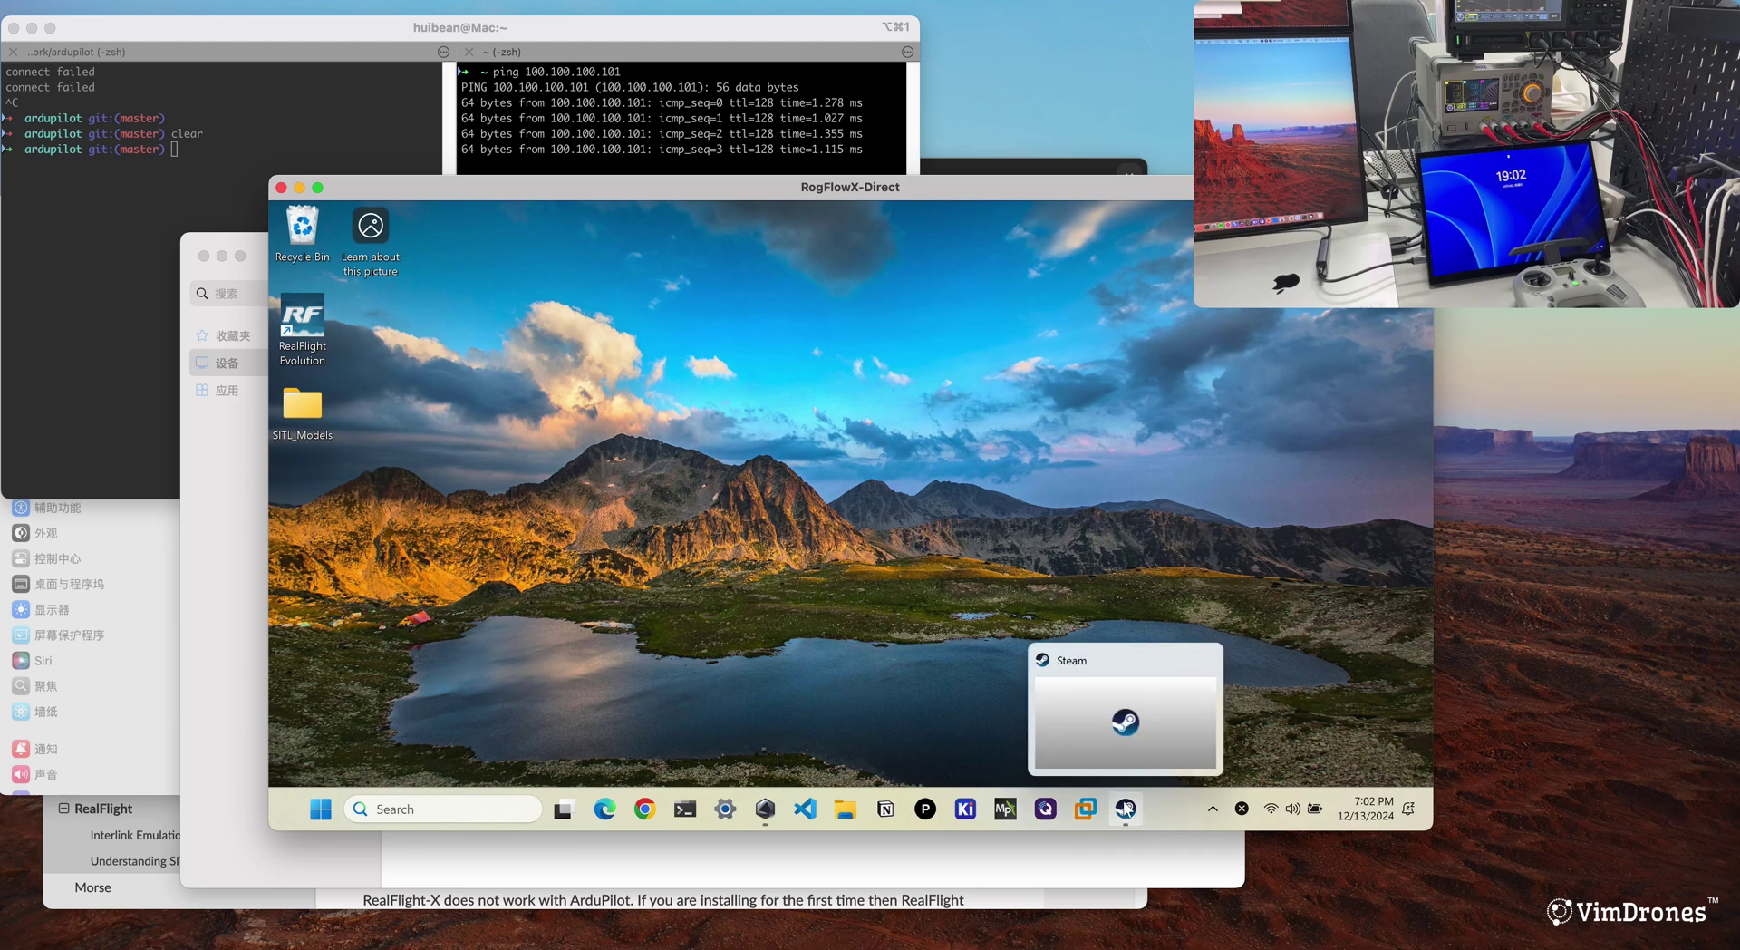
{"action": "double_click", "coordinate": [318, 340]}
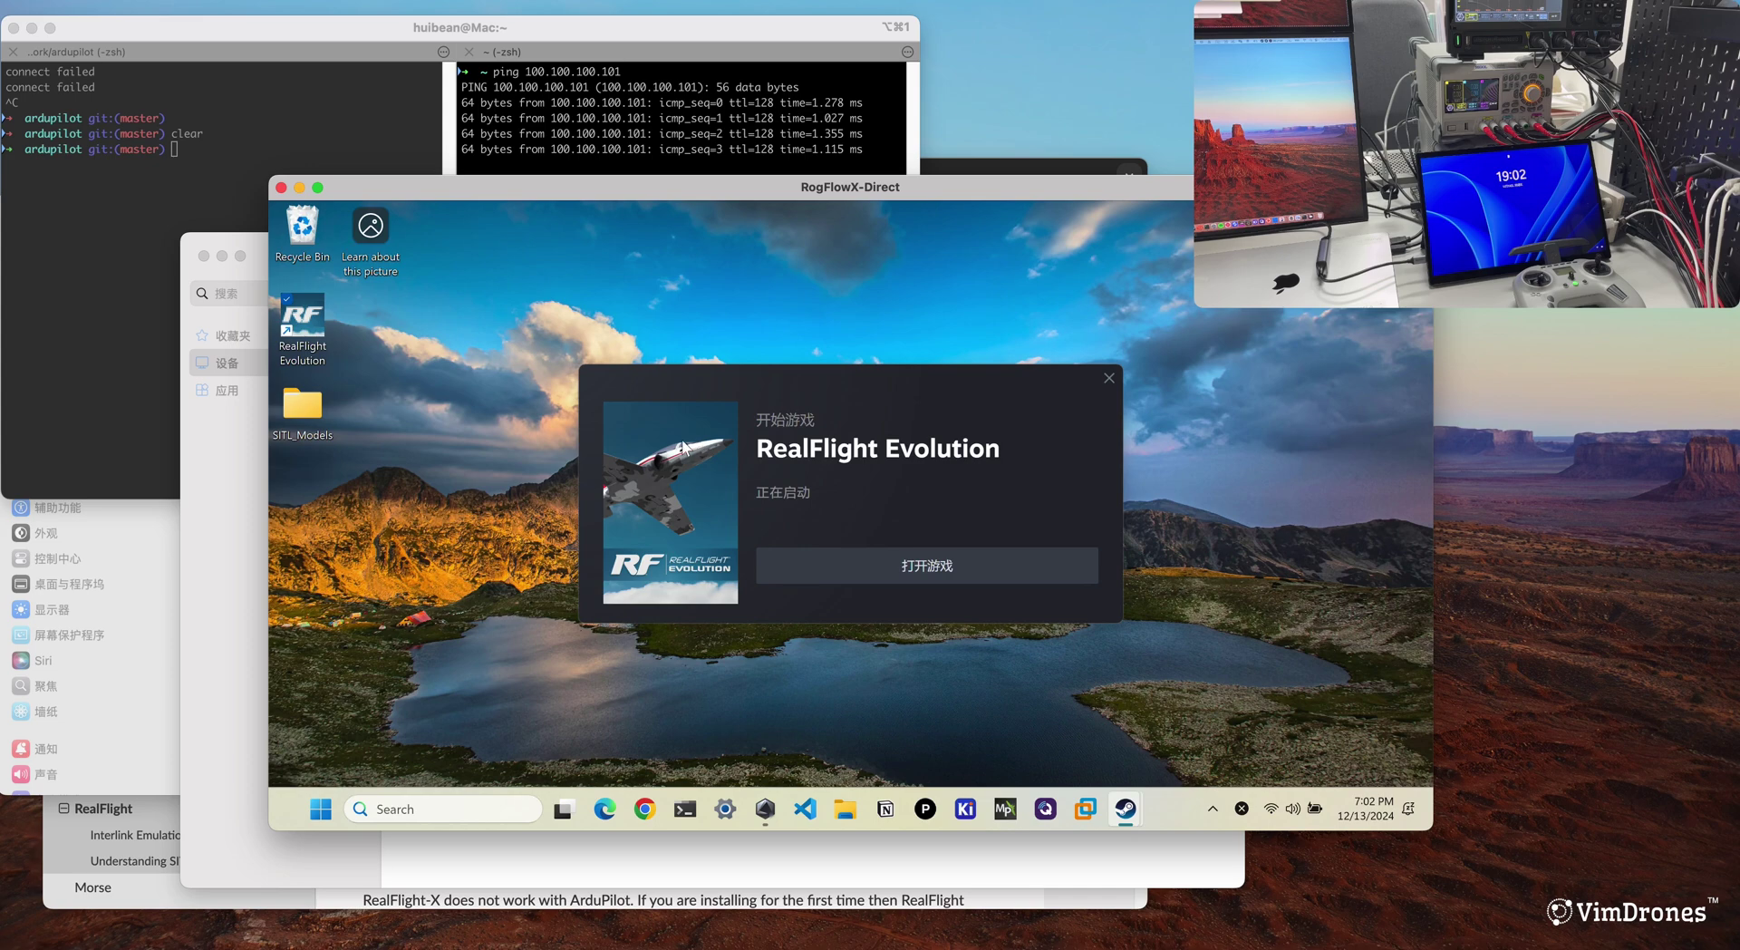
- Read the ArduPilot page on using SITL with RealFlight, covering its requirements, joystick note and Configure RealFlight instructions
{"action": "left_click", "coordinate": [370, 908]}
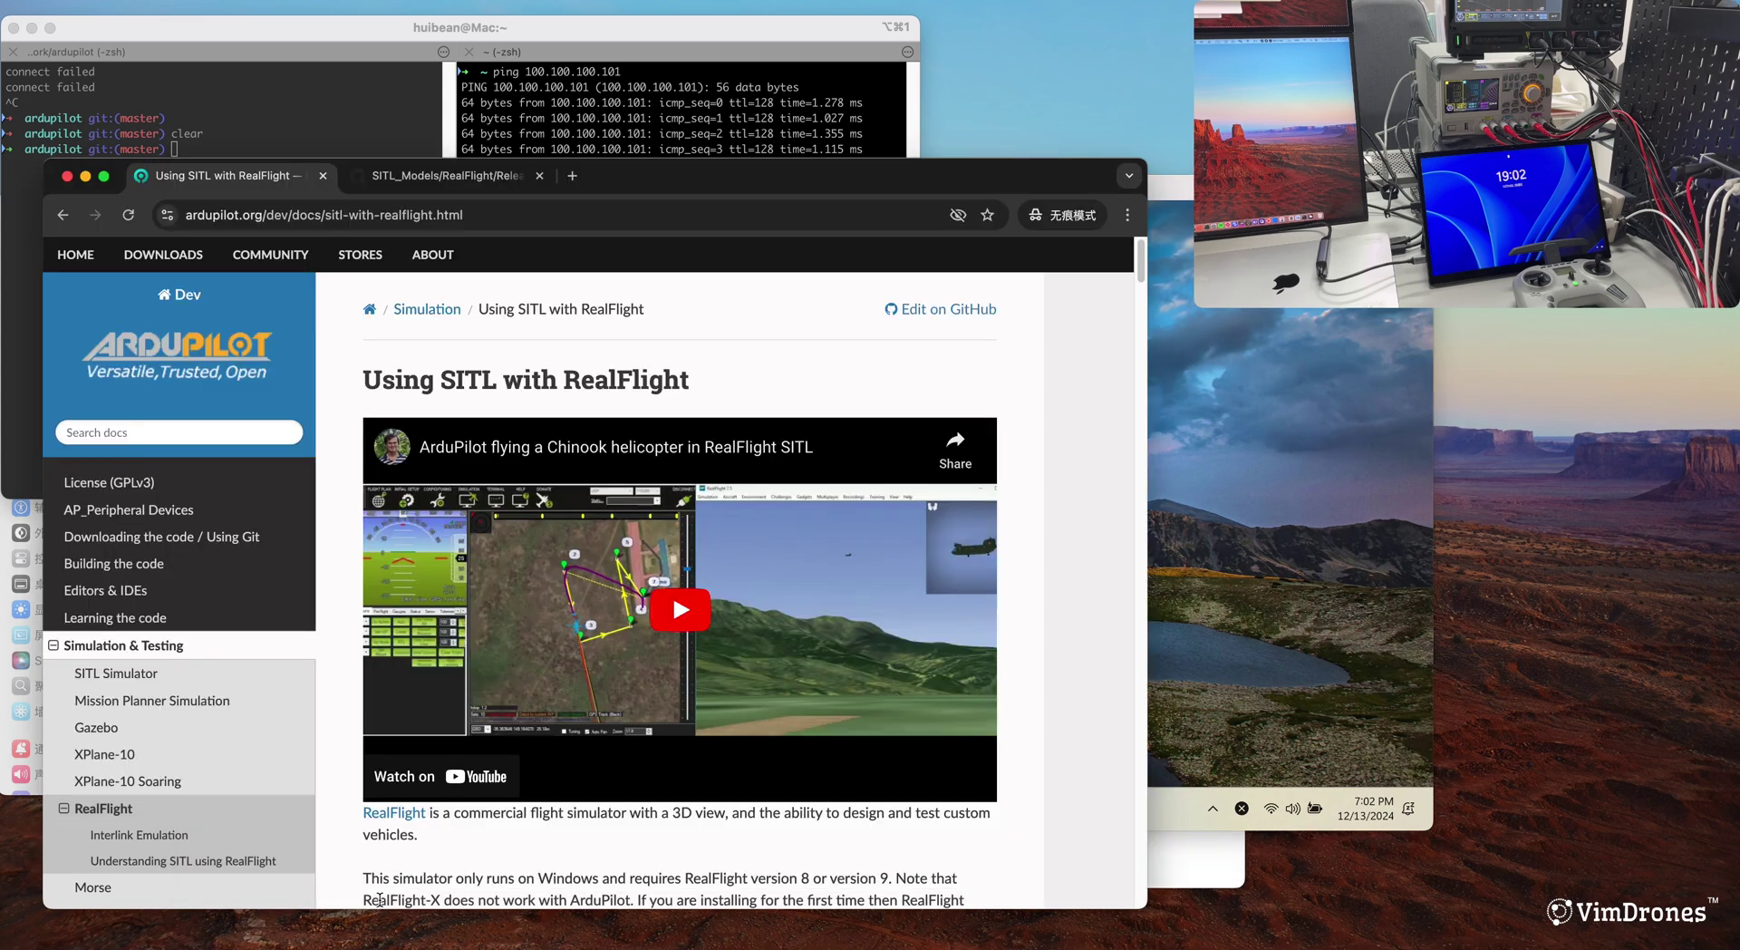
{"action": "scroll", "coordinate": [475, 381], "scroll_direction": "down", "scroll_amount": 10}
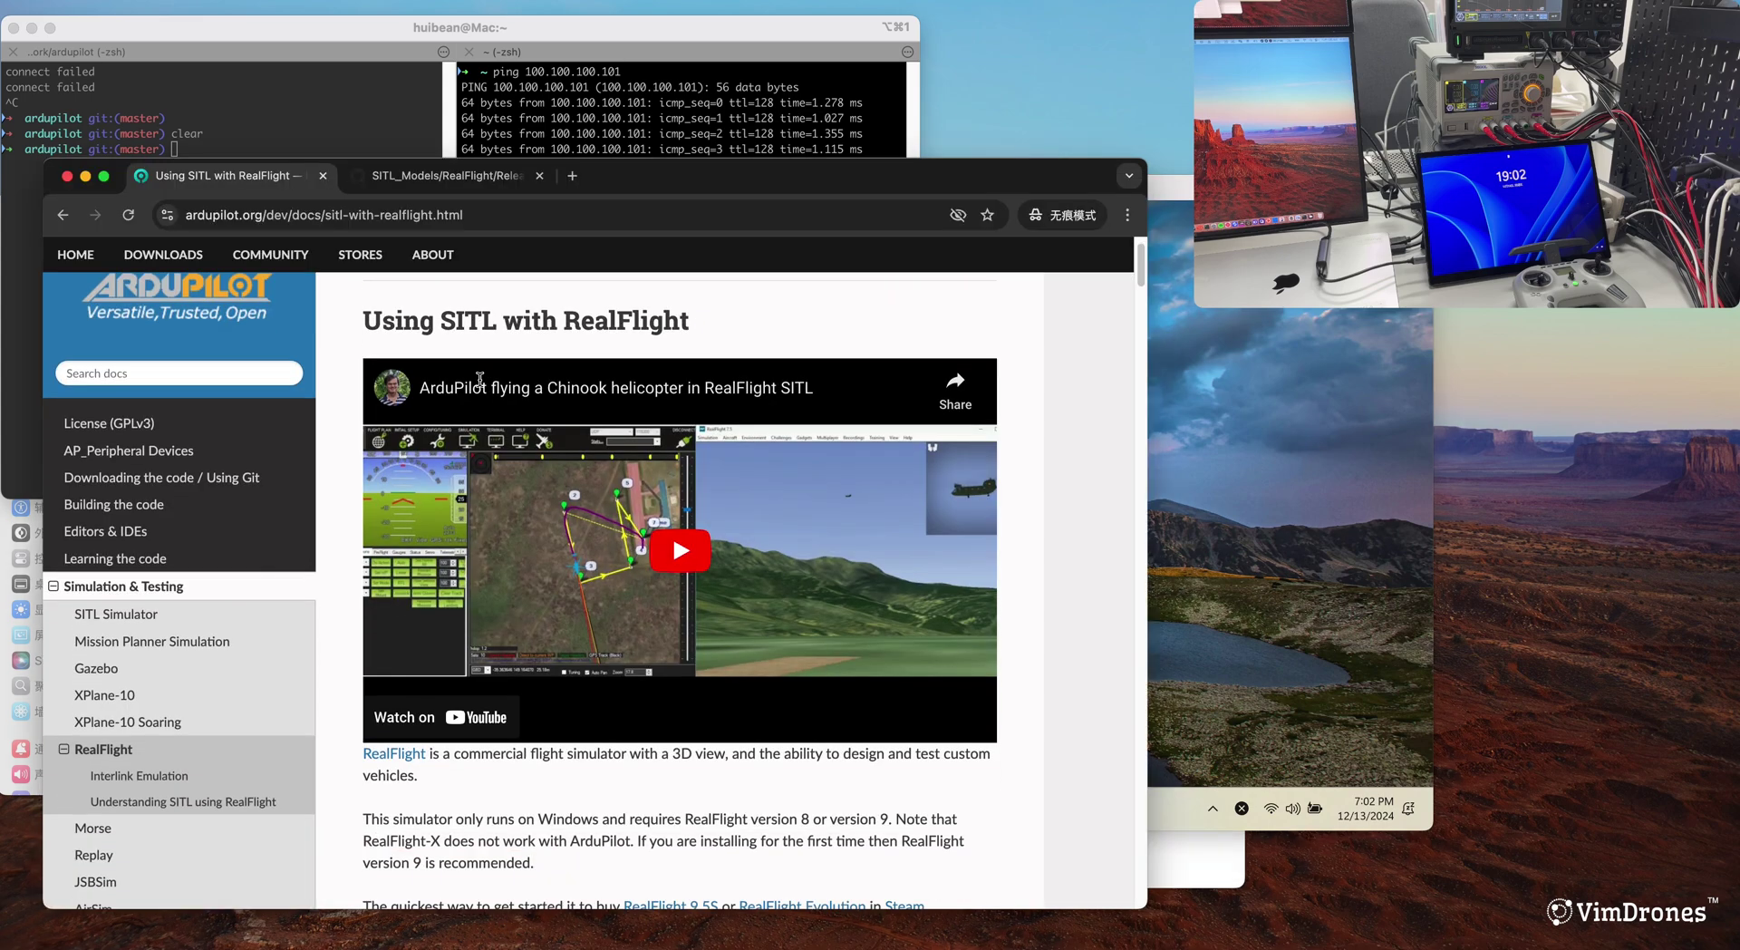
{"action": "scroll", "coordinate": [481, 396], "scroll_direction": "down", "scroll_amount": 2}
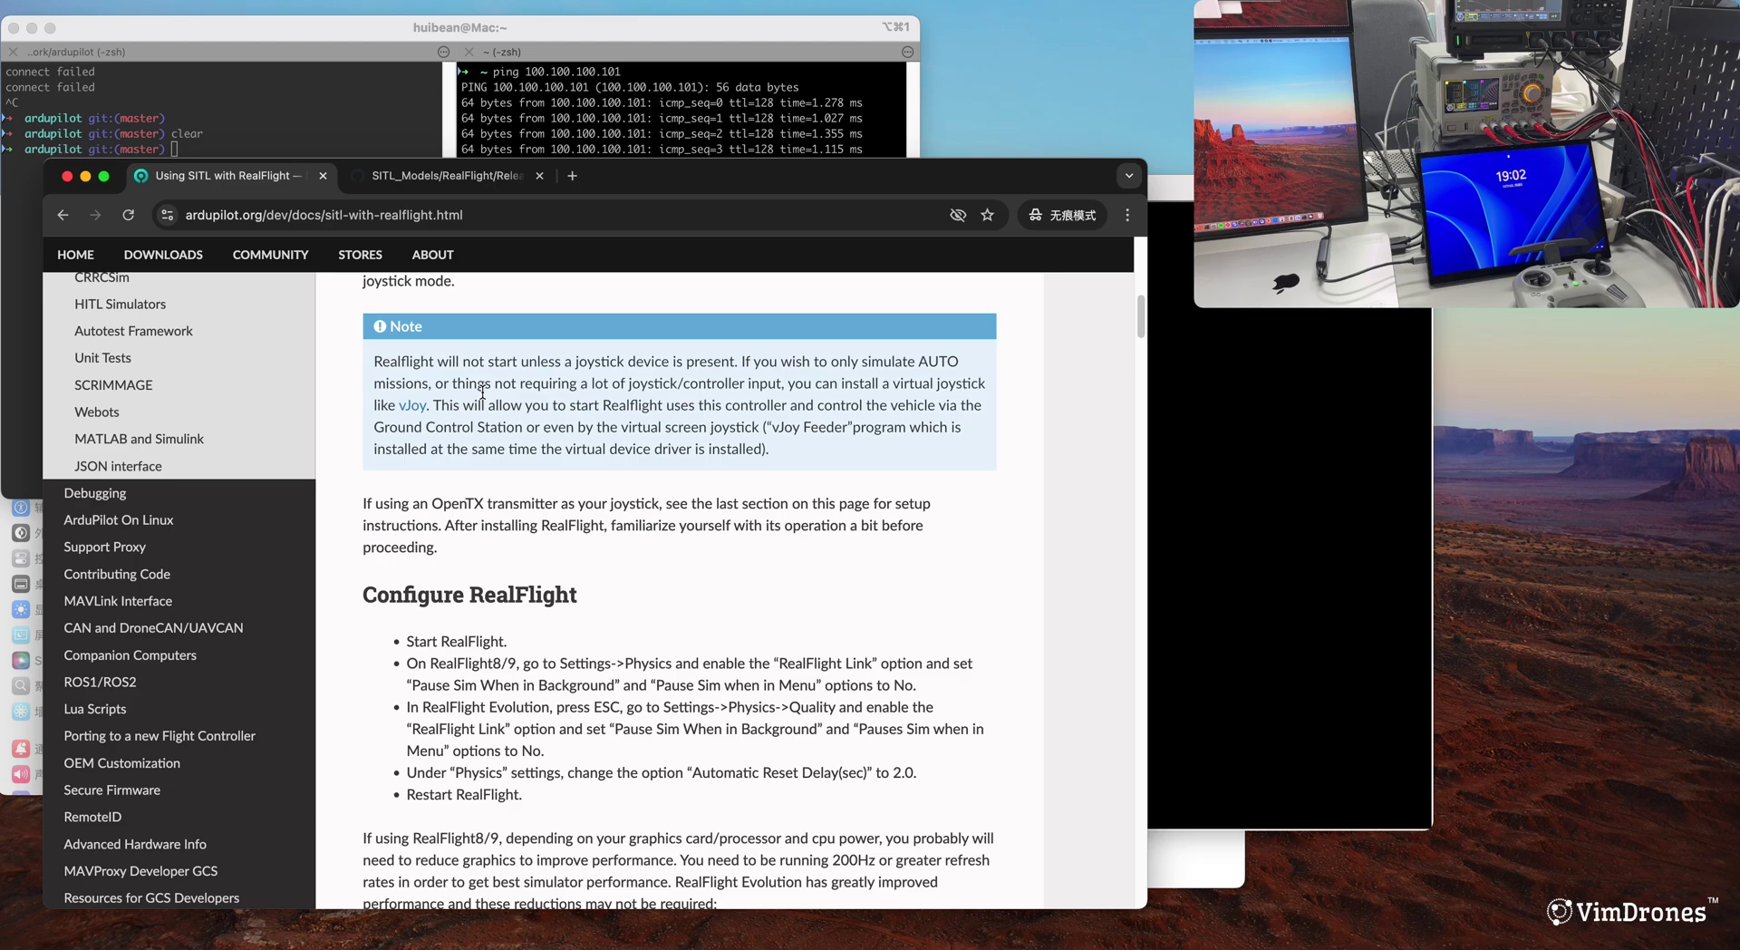
{"action": "scroll", "coordinate": [485, 399], "scroll_direction": "up", "scroll_amount": 10}
{"action": "scroll", "coordinate": [489, 405], "scroll_direction": "down", "scroll_amount": 10}
{"action": "scroll", "coordinate": [494, 410], "scroll_direction": "down", "scroll_amount": 2}
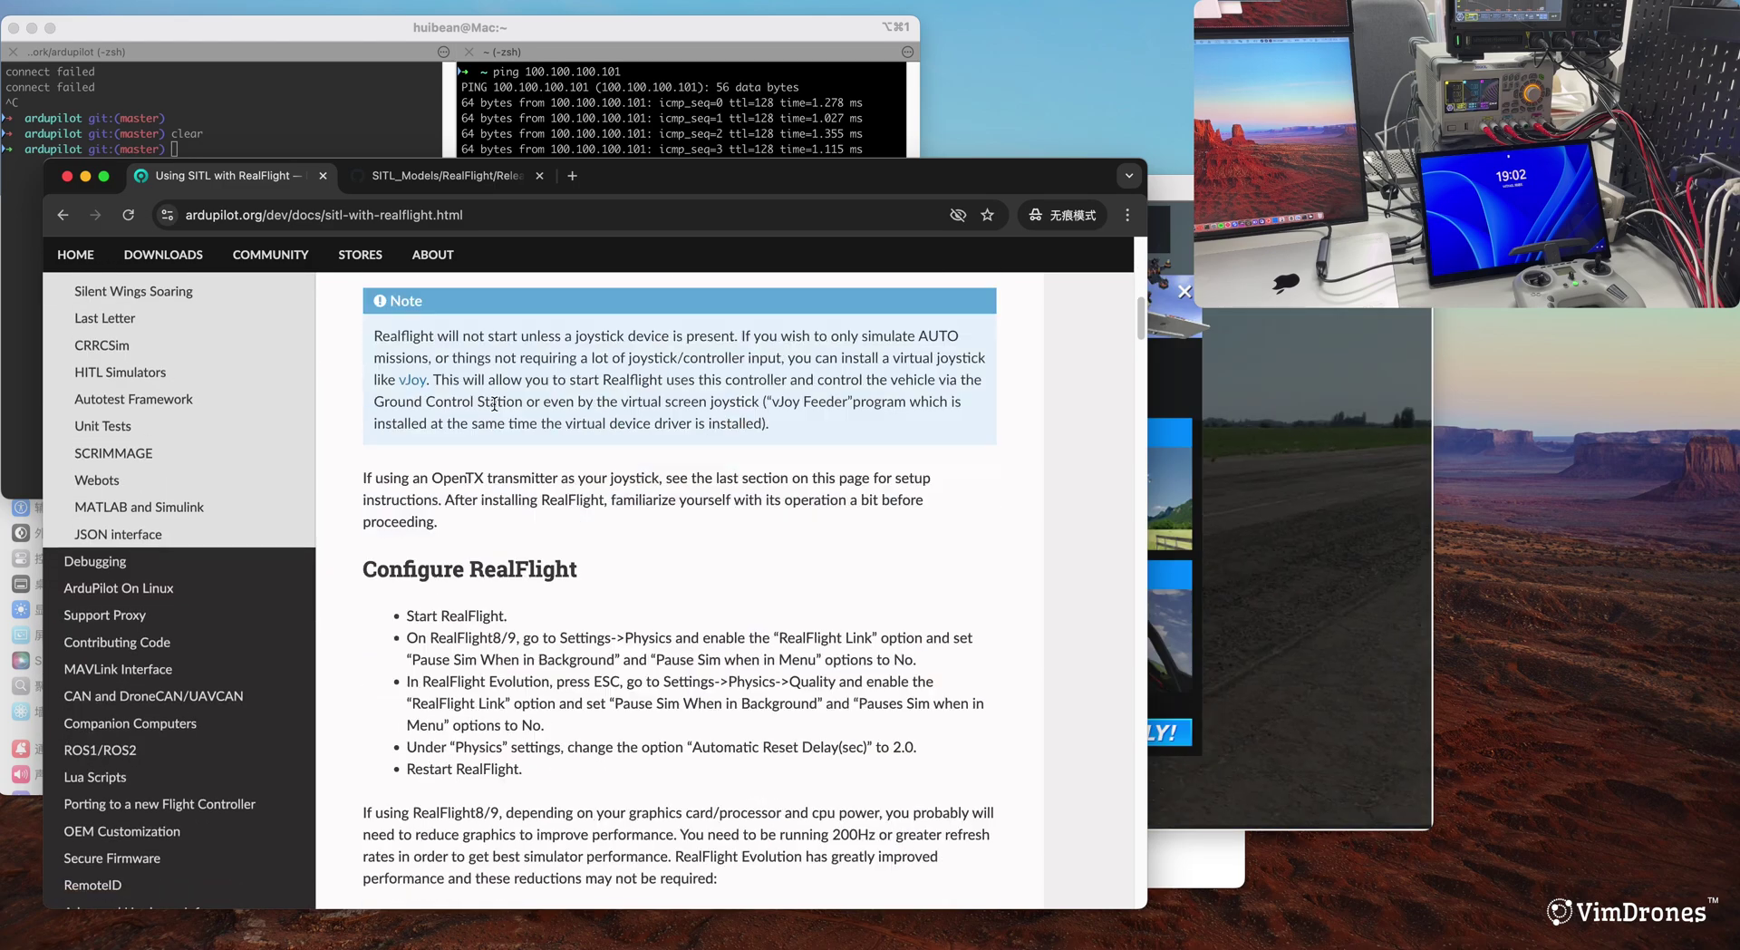
{"action": "scroll", "coordinate": [499, 413], "scroll_direction": "up", "scroll_amount": 5}
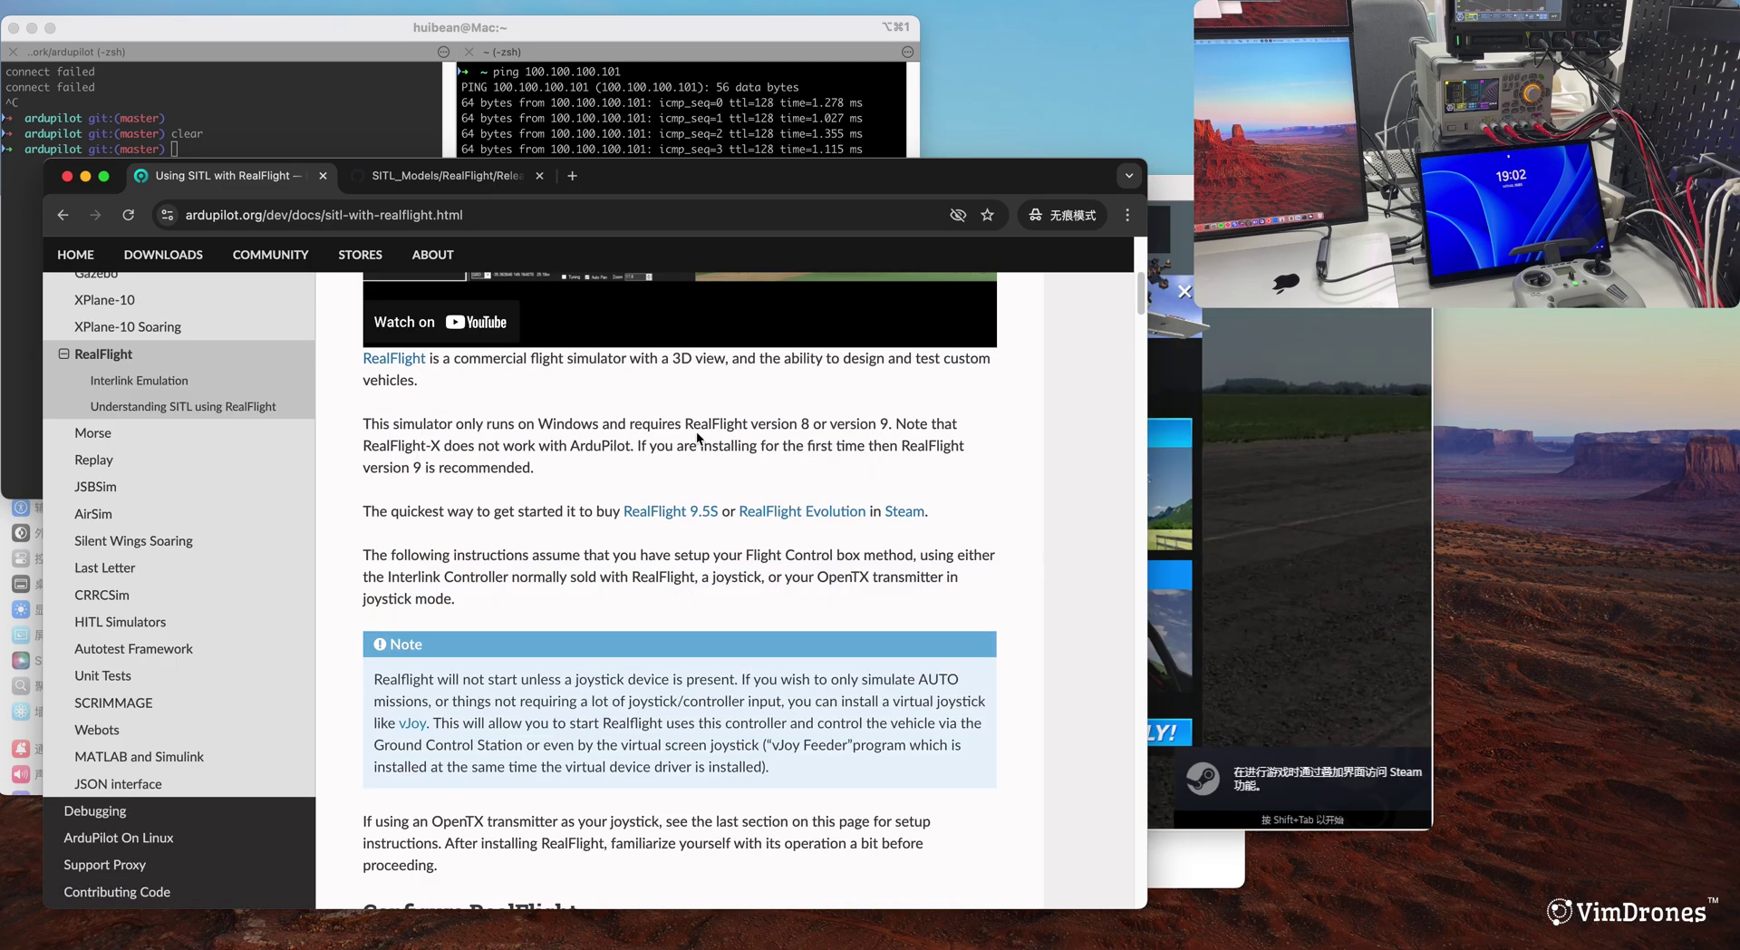
{"action": "scroll", "coordinate": [696, 431], "scroll_direction": "up", "scroll_amount": 5}
{"action": "scroll", "coordinate": [708, 445], "scroll_direction": "down", "scroll_amount": 8}
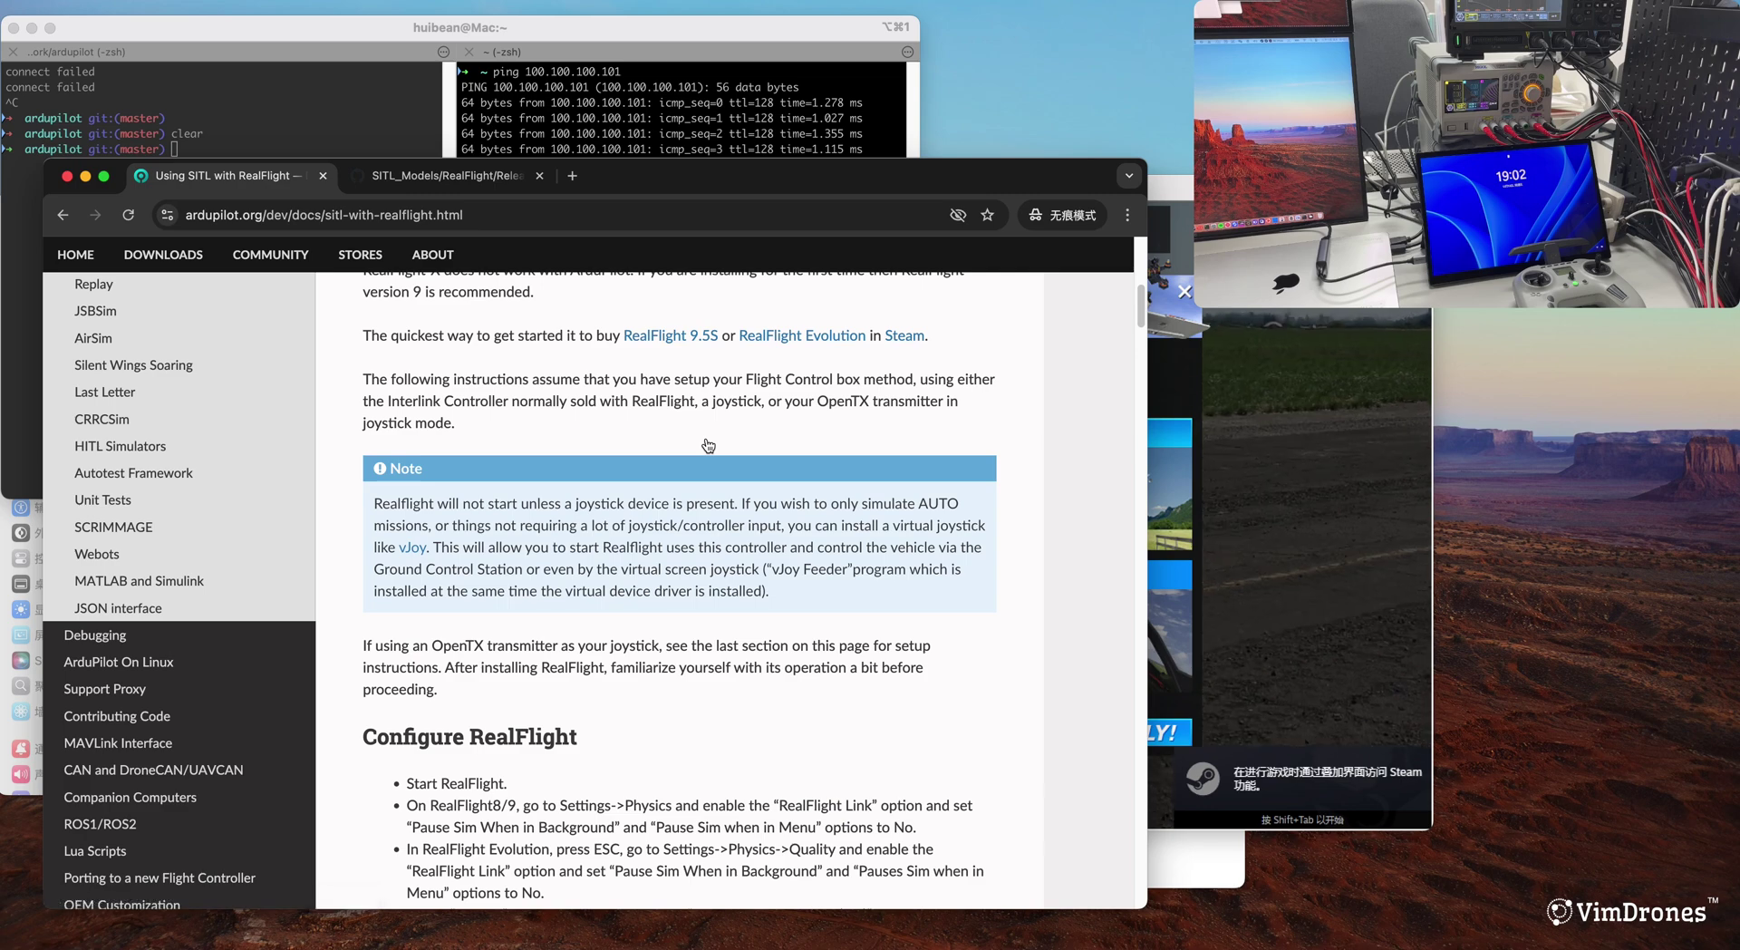
{"action": "scroll", "coordinate": [698, 443], "scroll_direction": "down", "scroll_amount": 3}
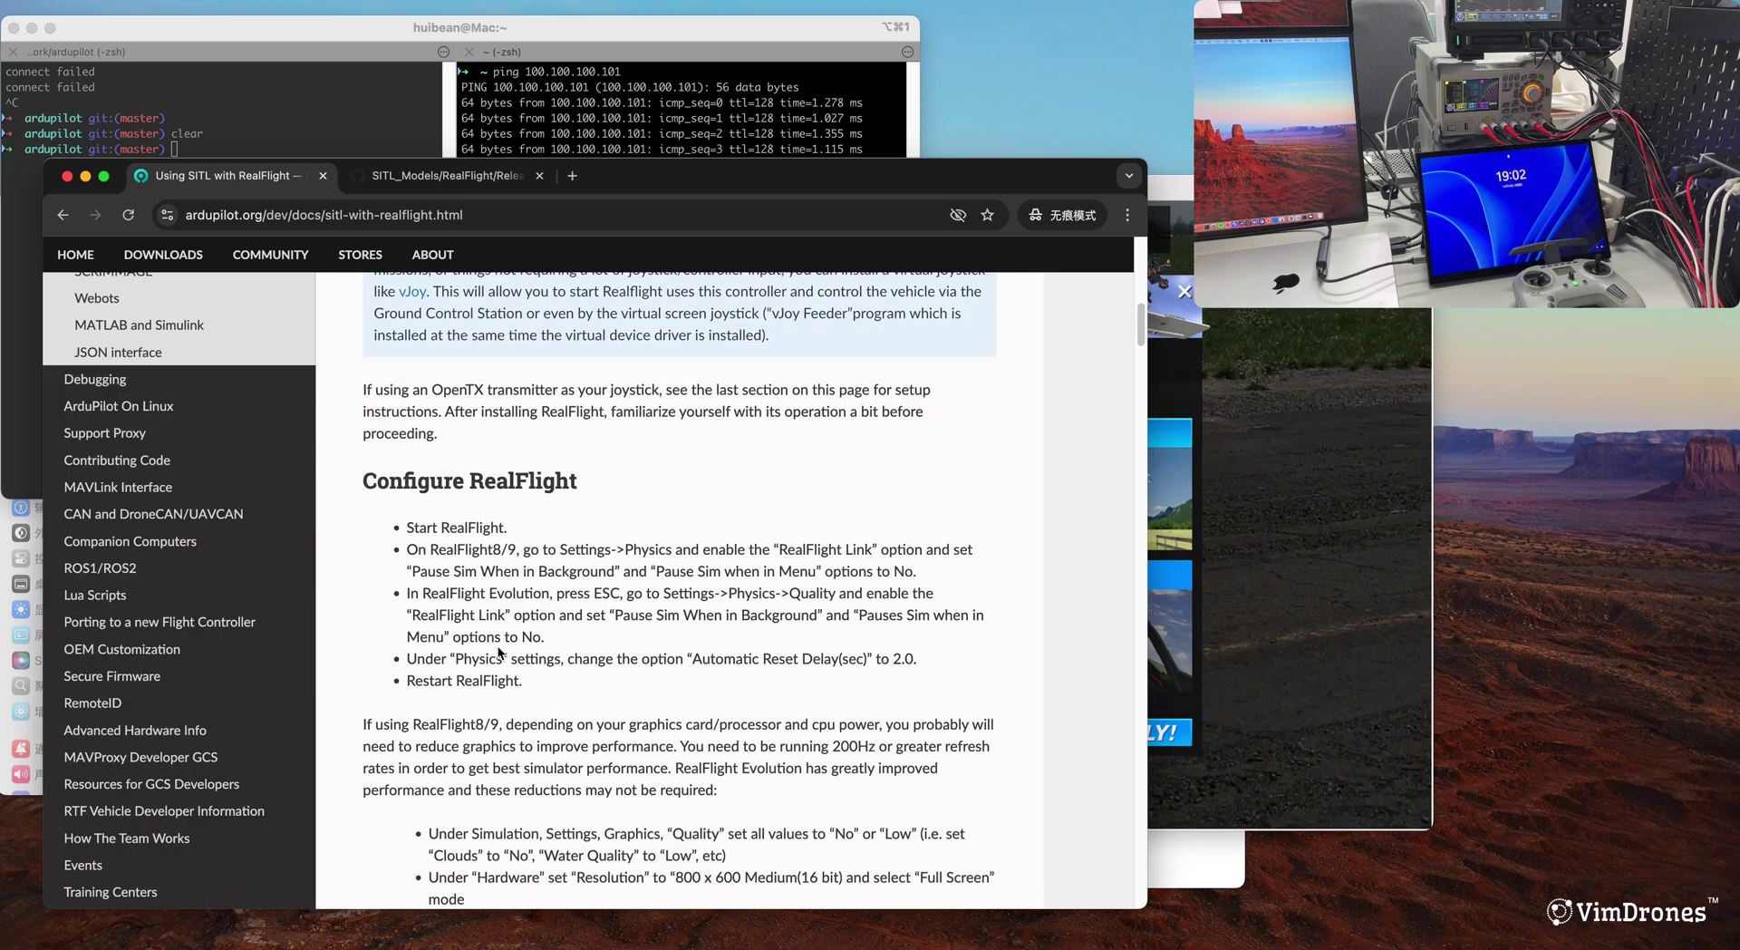
- Read the Configure RealFlight instructions on the RealFlight Link, Pause Sim and Automatic Reset Delay(sec) settings
{"action": "left_click_drag", "start_coordinate": [793, 596], "coordinate": [928, 595]}
{"action": "left_click", "coordinate": [492, 637]}
{"action": "scroll", "coordinate": [737, 674], "scroll_direction": "down", "scroll_amount": 1}
{"action": "left_click_drag", "start_coordinate": [694, 645], "coordinate": [790, 652]}
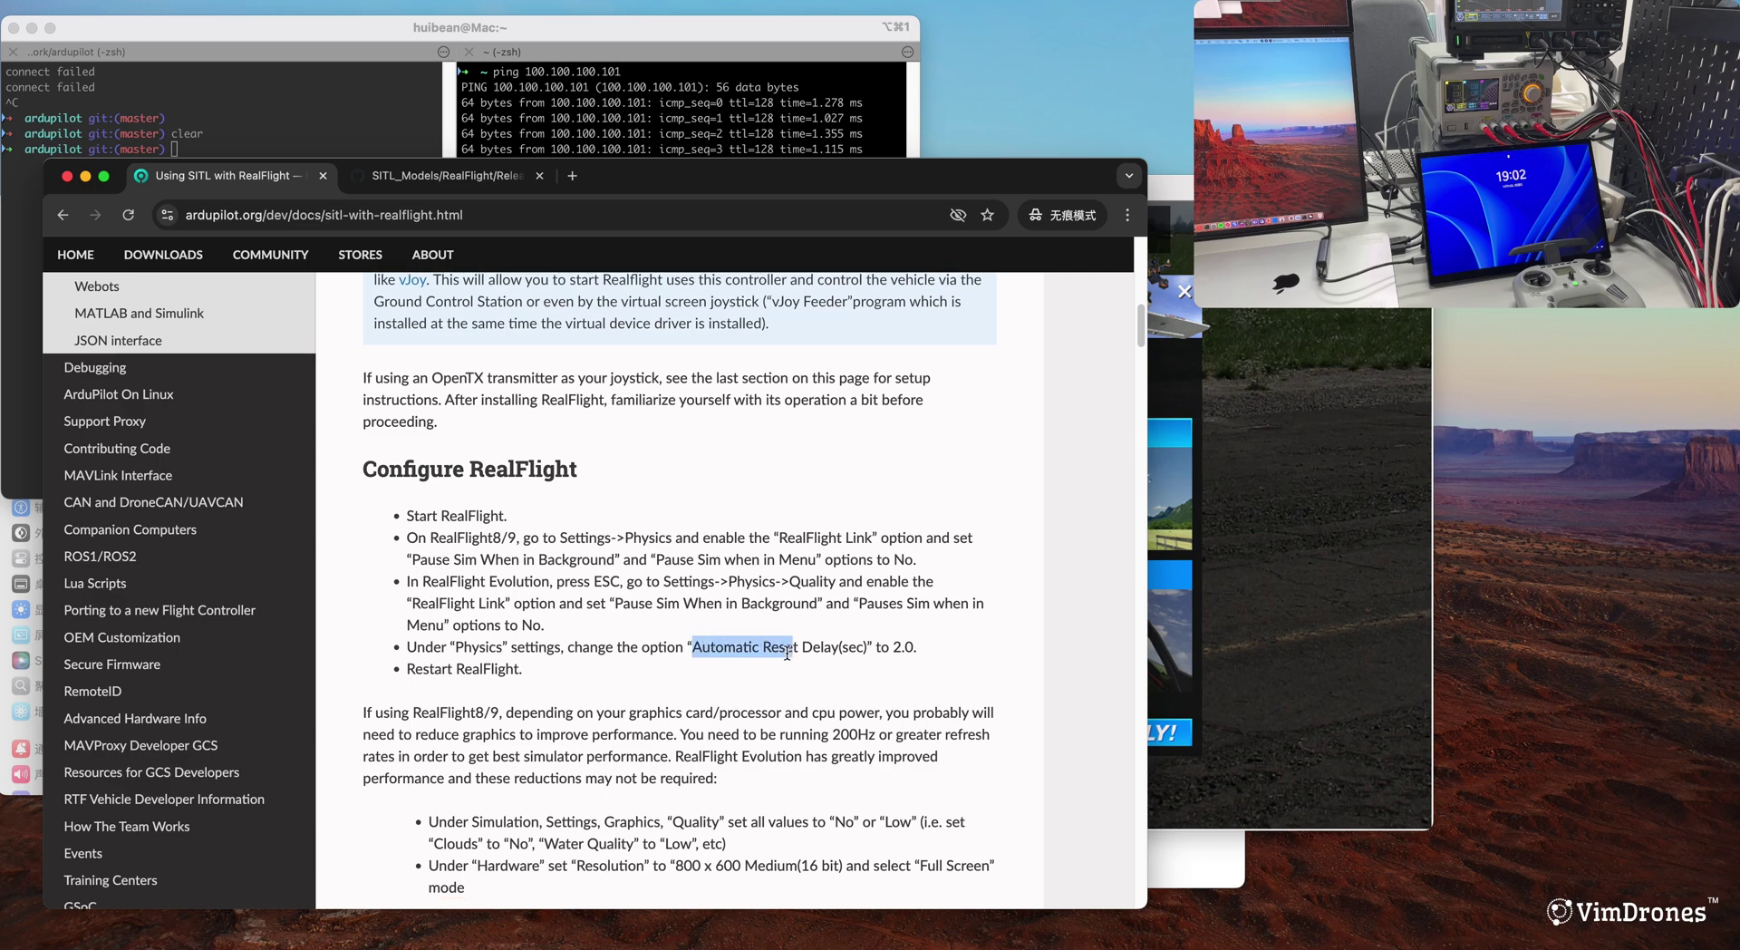
{"action": "left_click", "coordinate": [814, 649]}
{"action": "scroll", "coordinate": [399, 639], "scroll_direction": "down", "scroll_amount": 5}
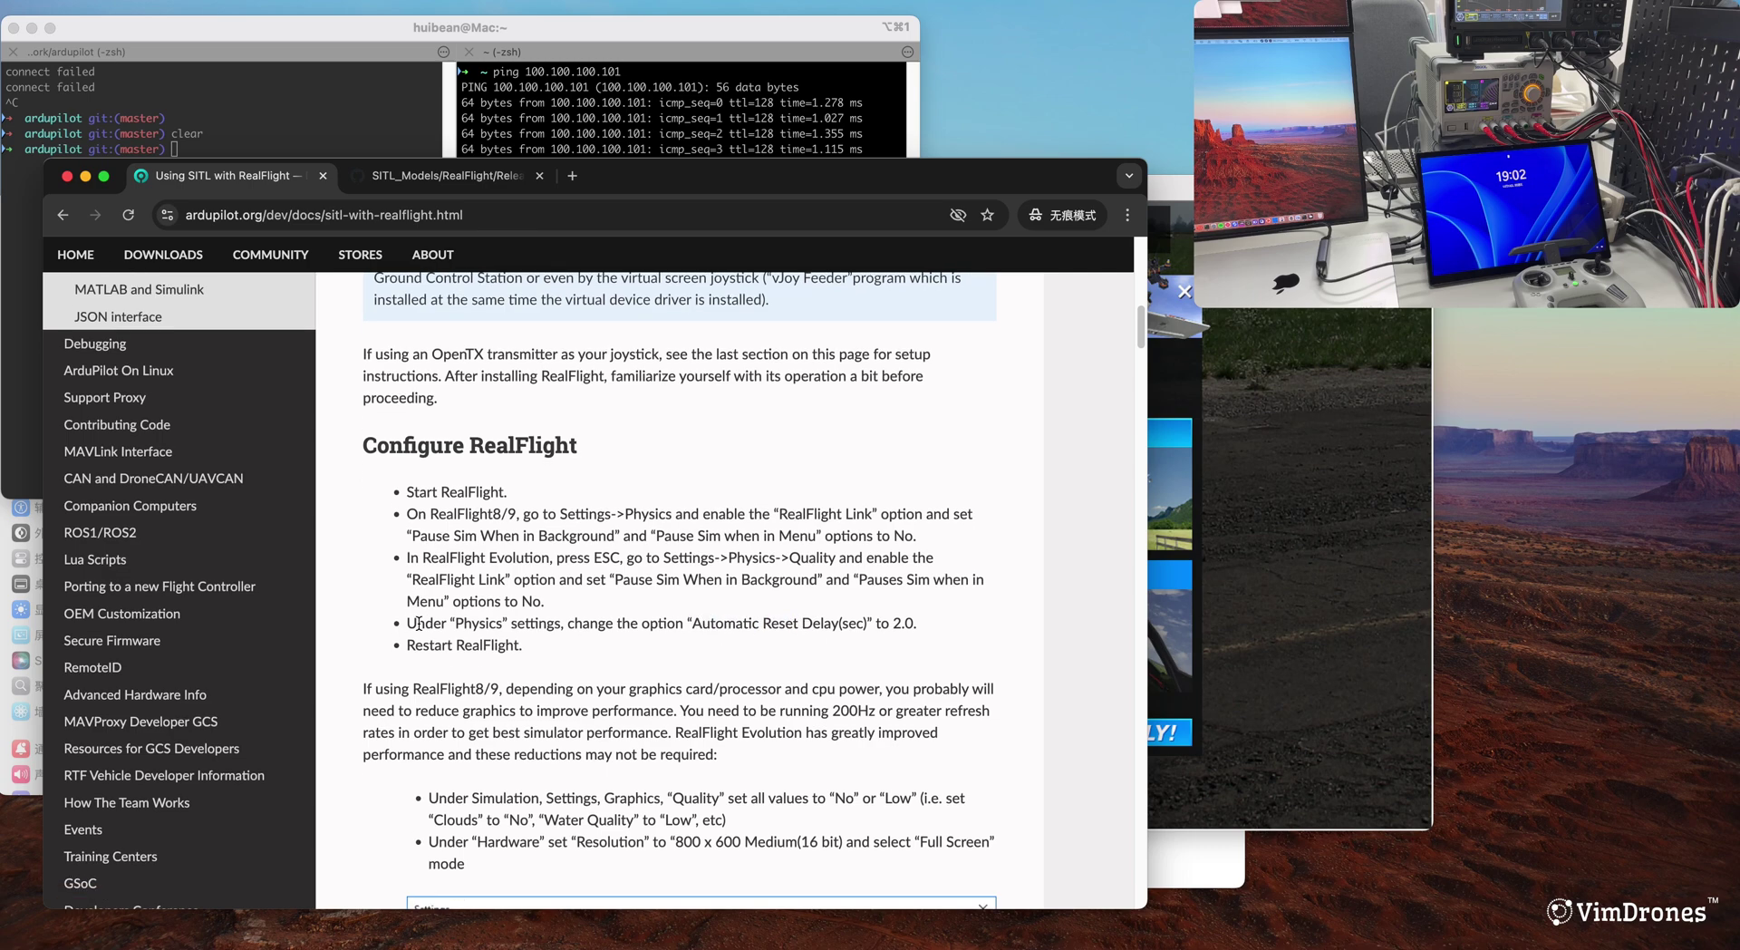
- Bring the RogFlowX-Direct session forward, close RealFlight's Tip of the Day welcome dialog and reposition the session window below the terminal
{"action": "left_click", "coordinate": [1240, 534]}
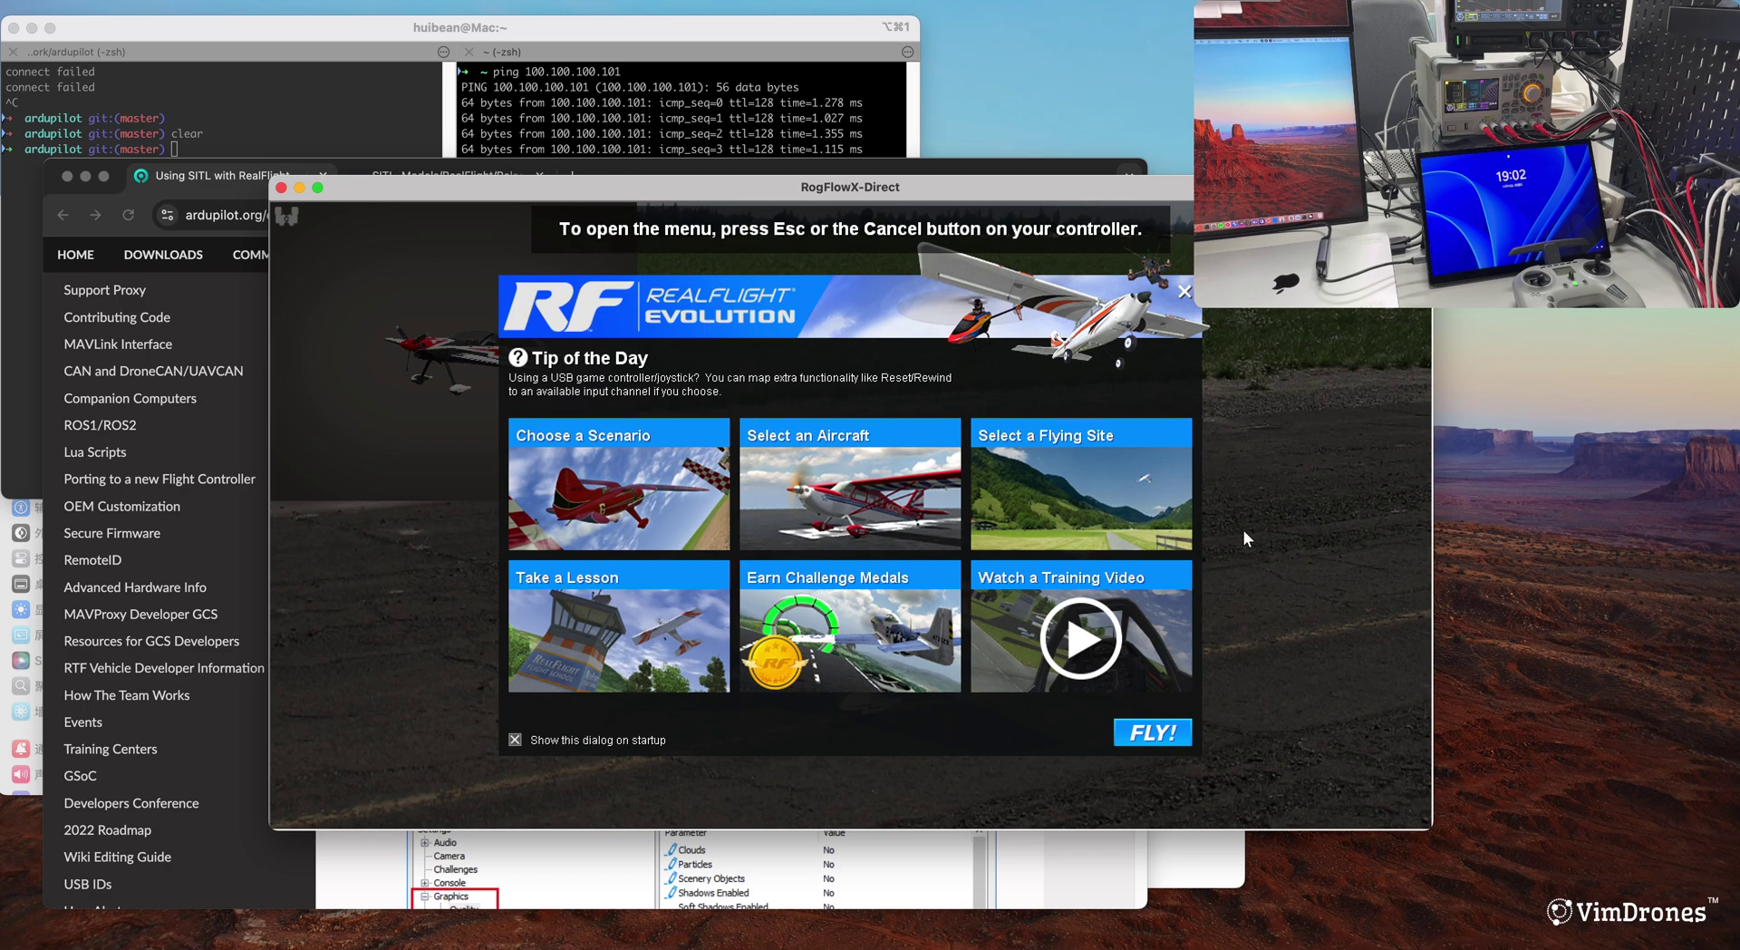
{"action": "left_click", "coordinate": [1185, 291]}
{"action": "left_click_drag", "start_coordinate": [854, 192], "coordinate": [682, 272]}
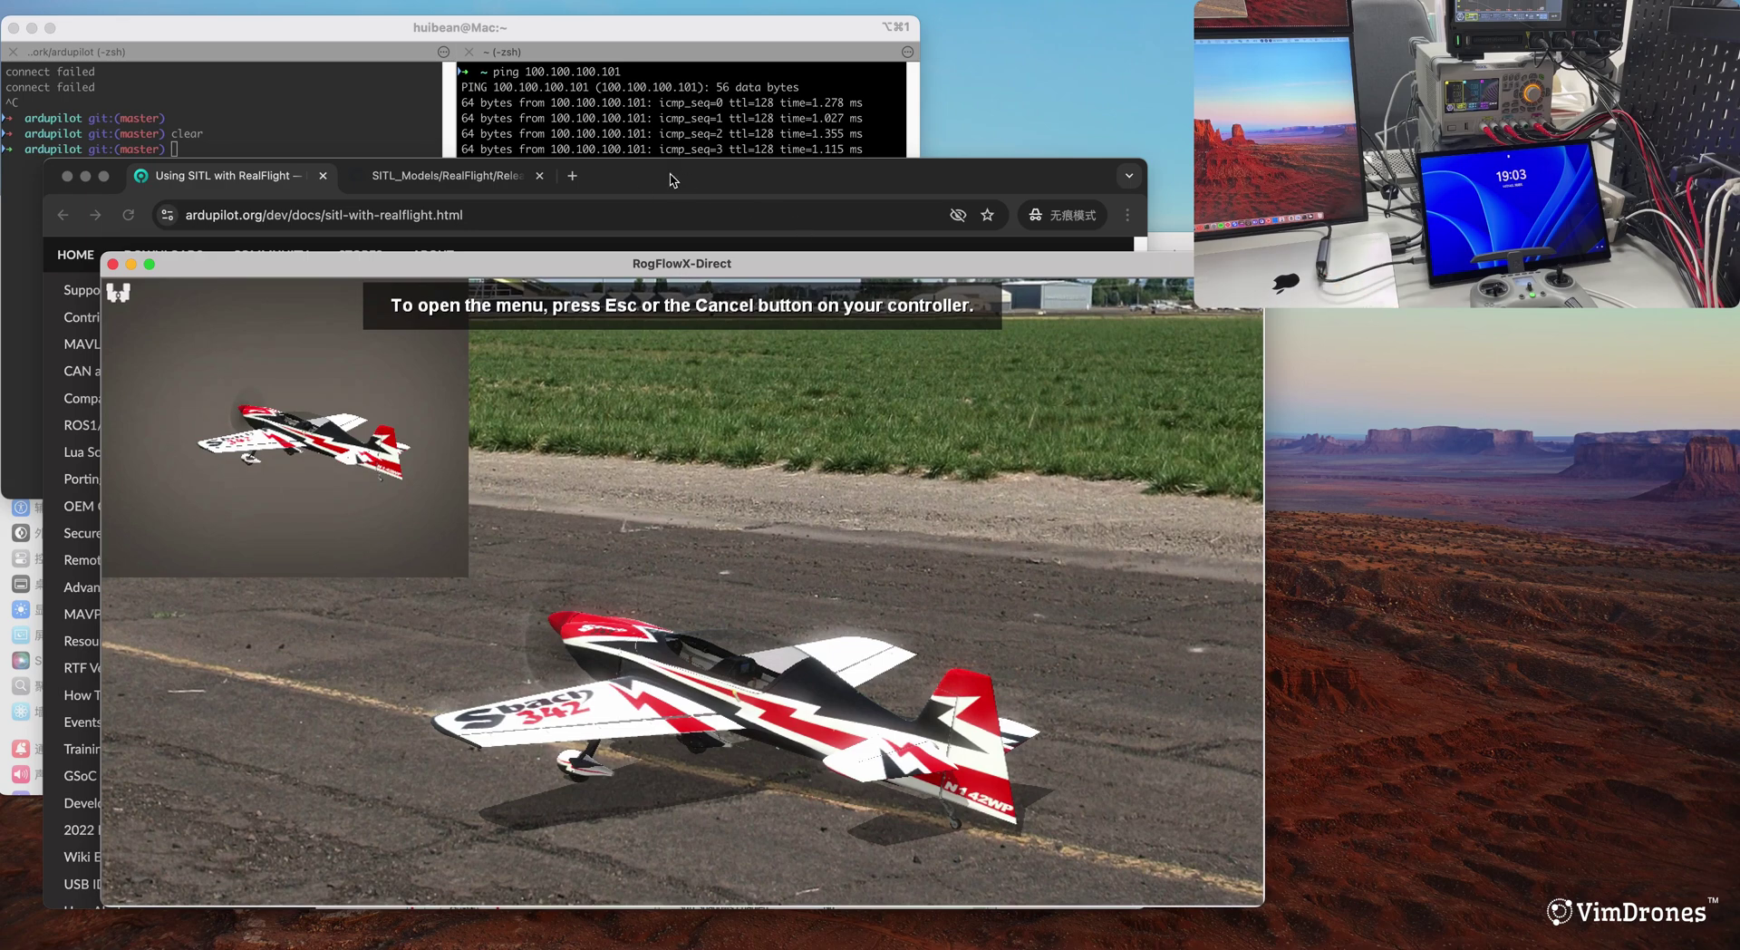
- Recall the ./build/sitl/bin/arduplane command with model flightaxis:100.100.100.101 and the Sbach.parm defaults in the ardupilot terminal, and reposition the terminal window
{"action": "left_click", "coordinate": [702, 145]}
{"action": "left_click", "coordinate": [262, 299]}
{"action": "type", "text": "./bu"}
{"action": "key", "text": "Up"}
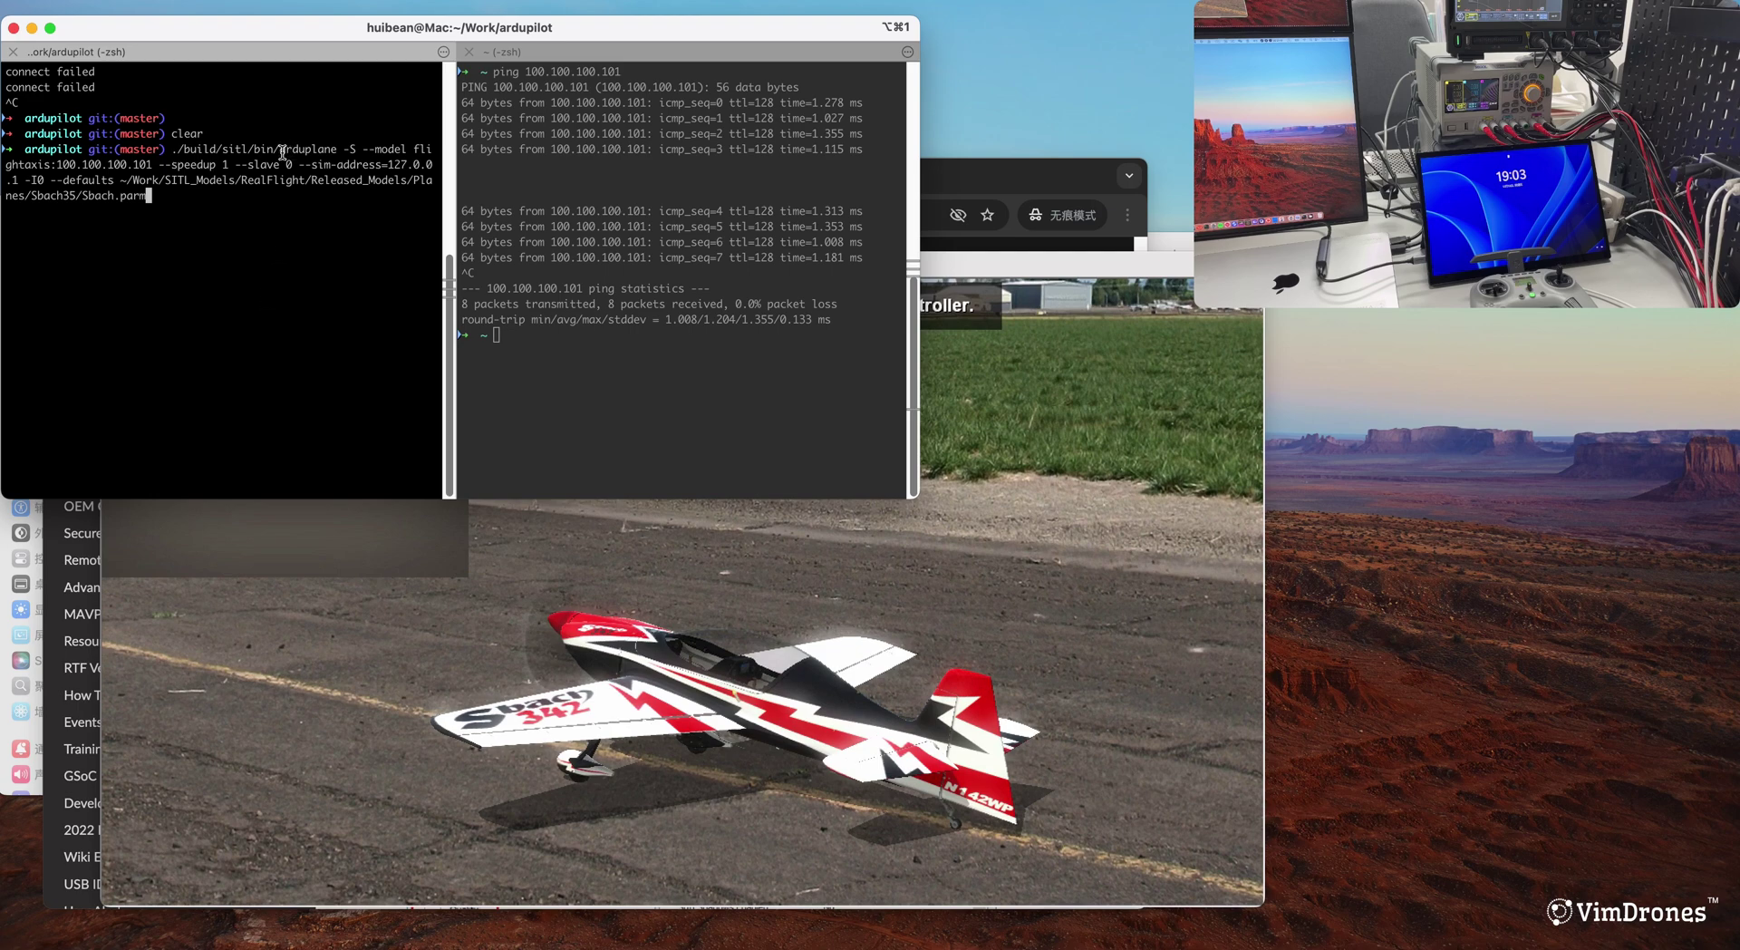
{"action": "left_click_drag", "start_coordinate": [280, 29], "coordinate": [234, 34]}
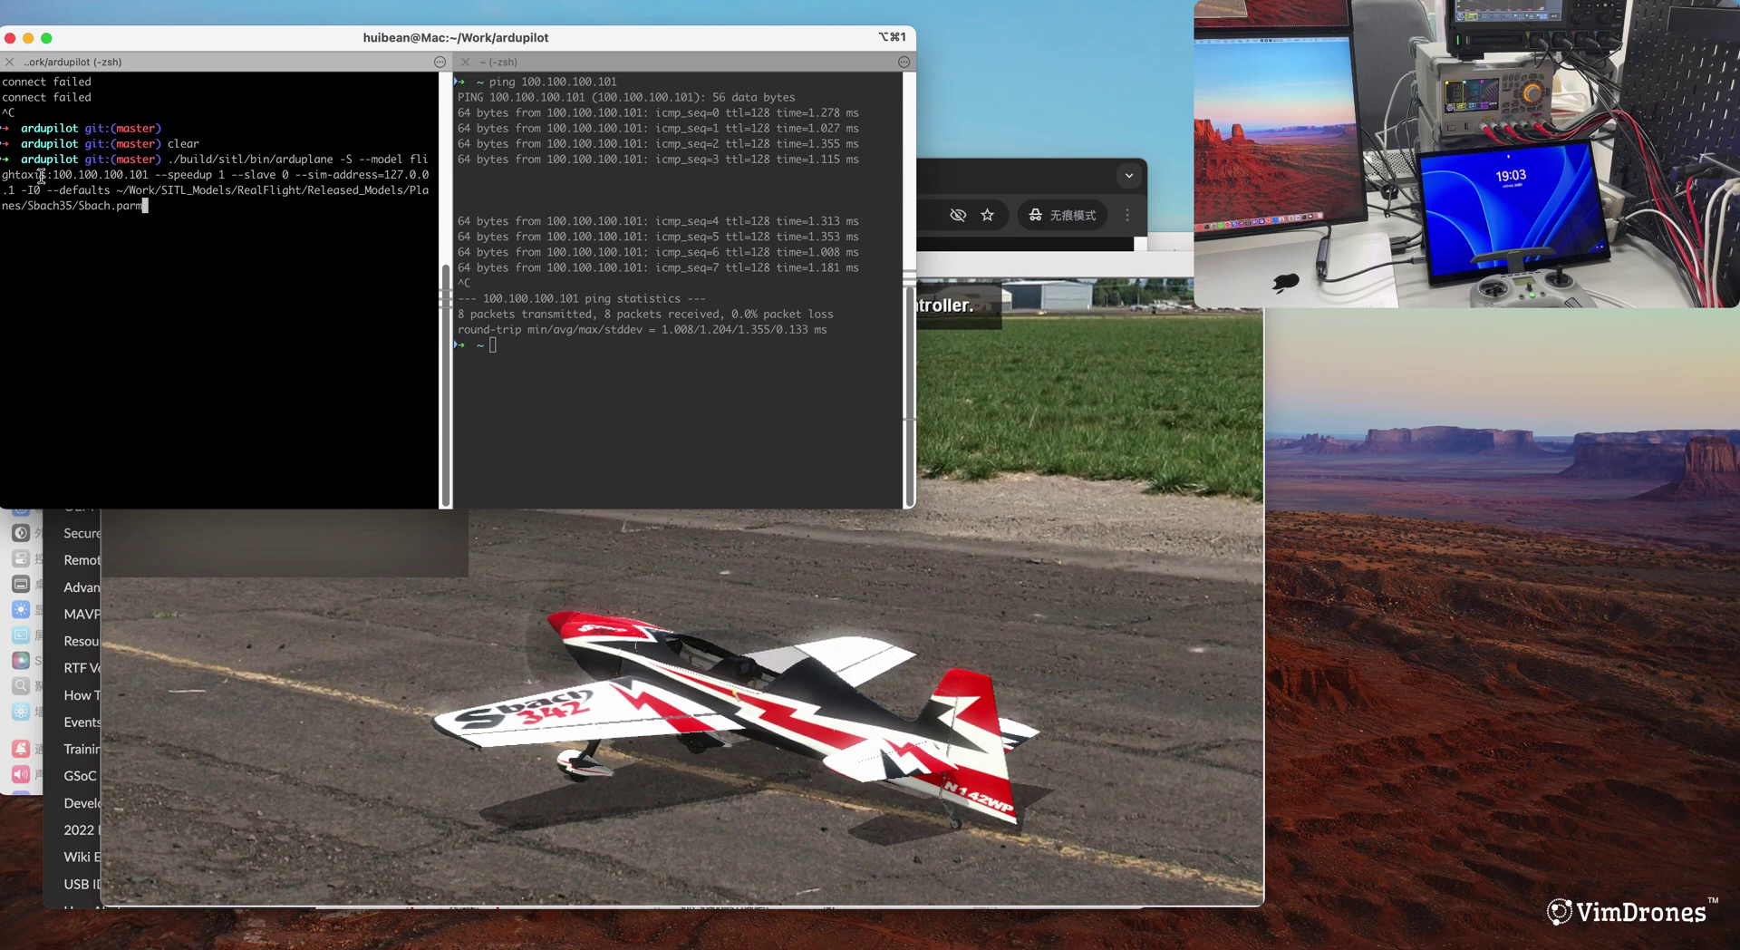
- Compare the flightaxis IP address in the arduplane command with the pinged address, and return to the ardupilot terminal pane
{"action": "left_click_drag", "start_coordinate": [148, 174], "coordinate": [71, 174]}
{"action": "left_click", "coordinate": [684, 240]}
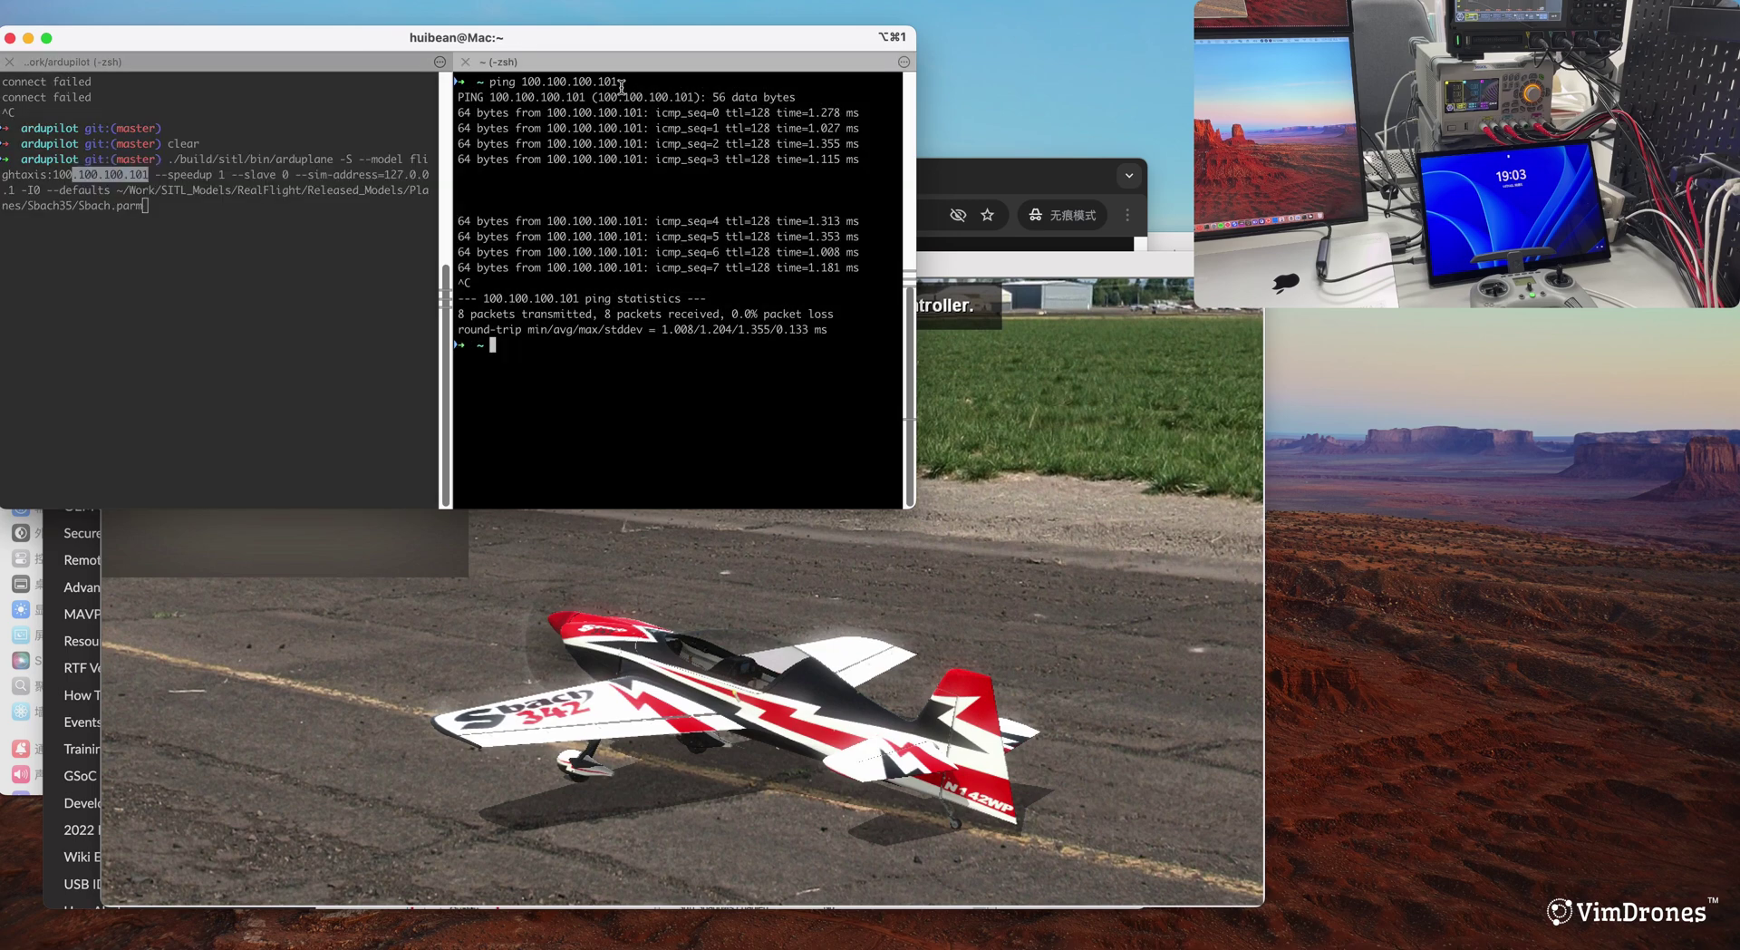
{"action": "left_click_drag", "start_coordinate": [619, 82], "coordinate": [519, 82]}
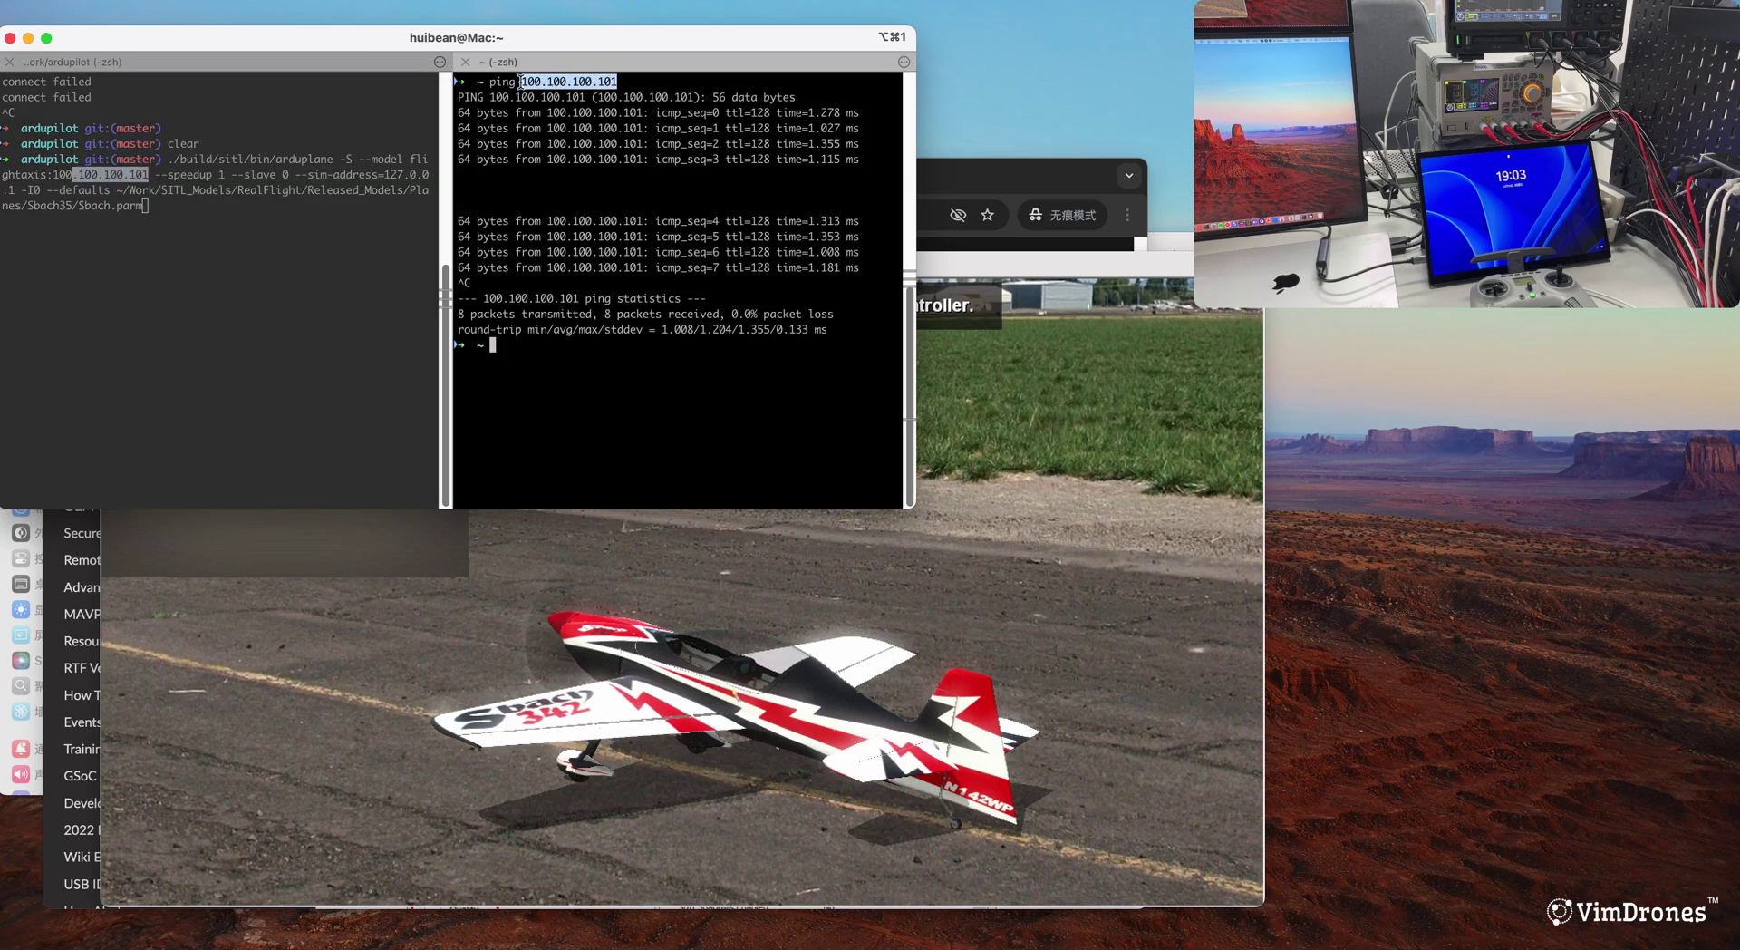
{"action": "left_click", "coordinate": [288, 232]}
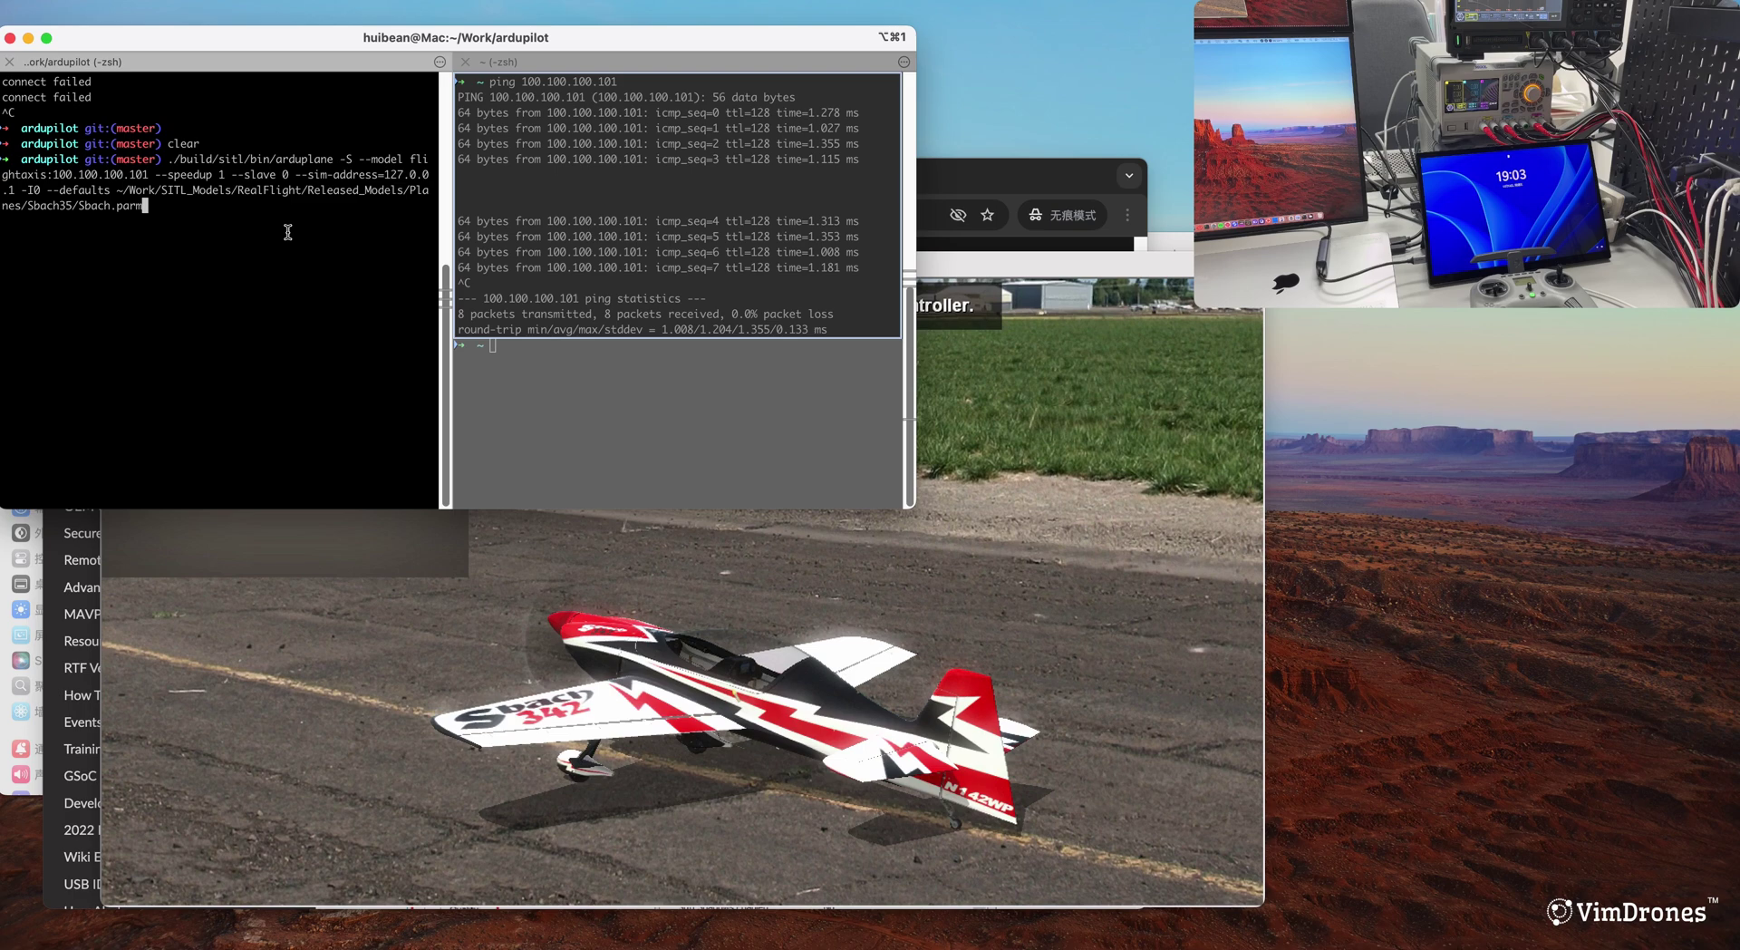
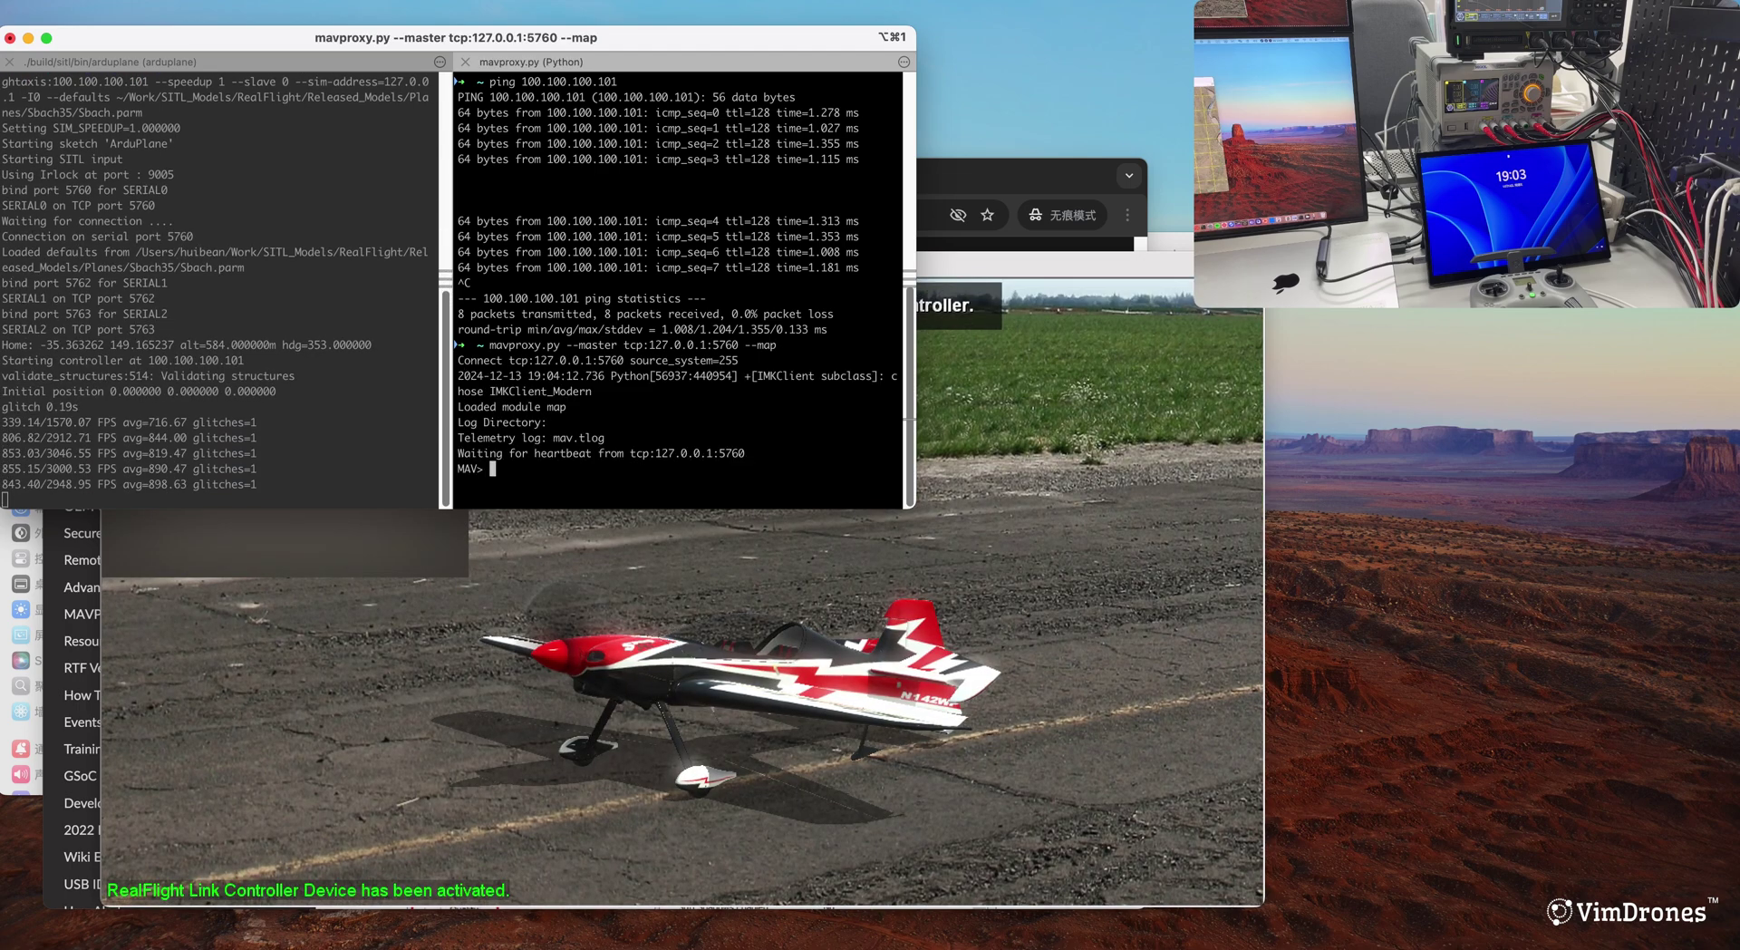
- Move the MAVProxy Map window clear of the terminal and bring up a fresh prompt in the MAVProxy pane
{"action": "left_click_drag", "start_coordinate": [841, 712], "coordinate": [1270, 339]}
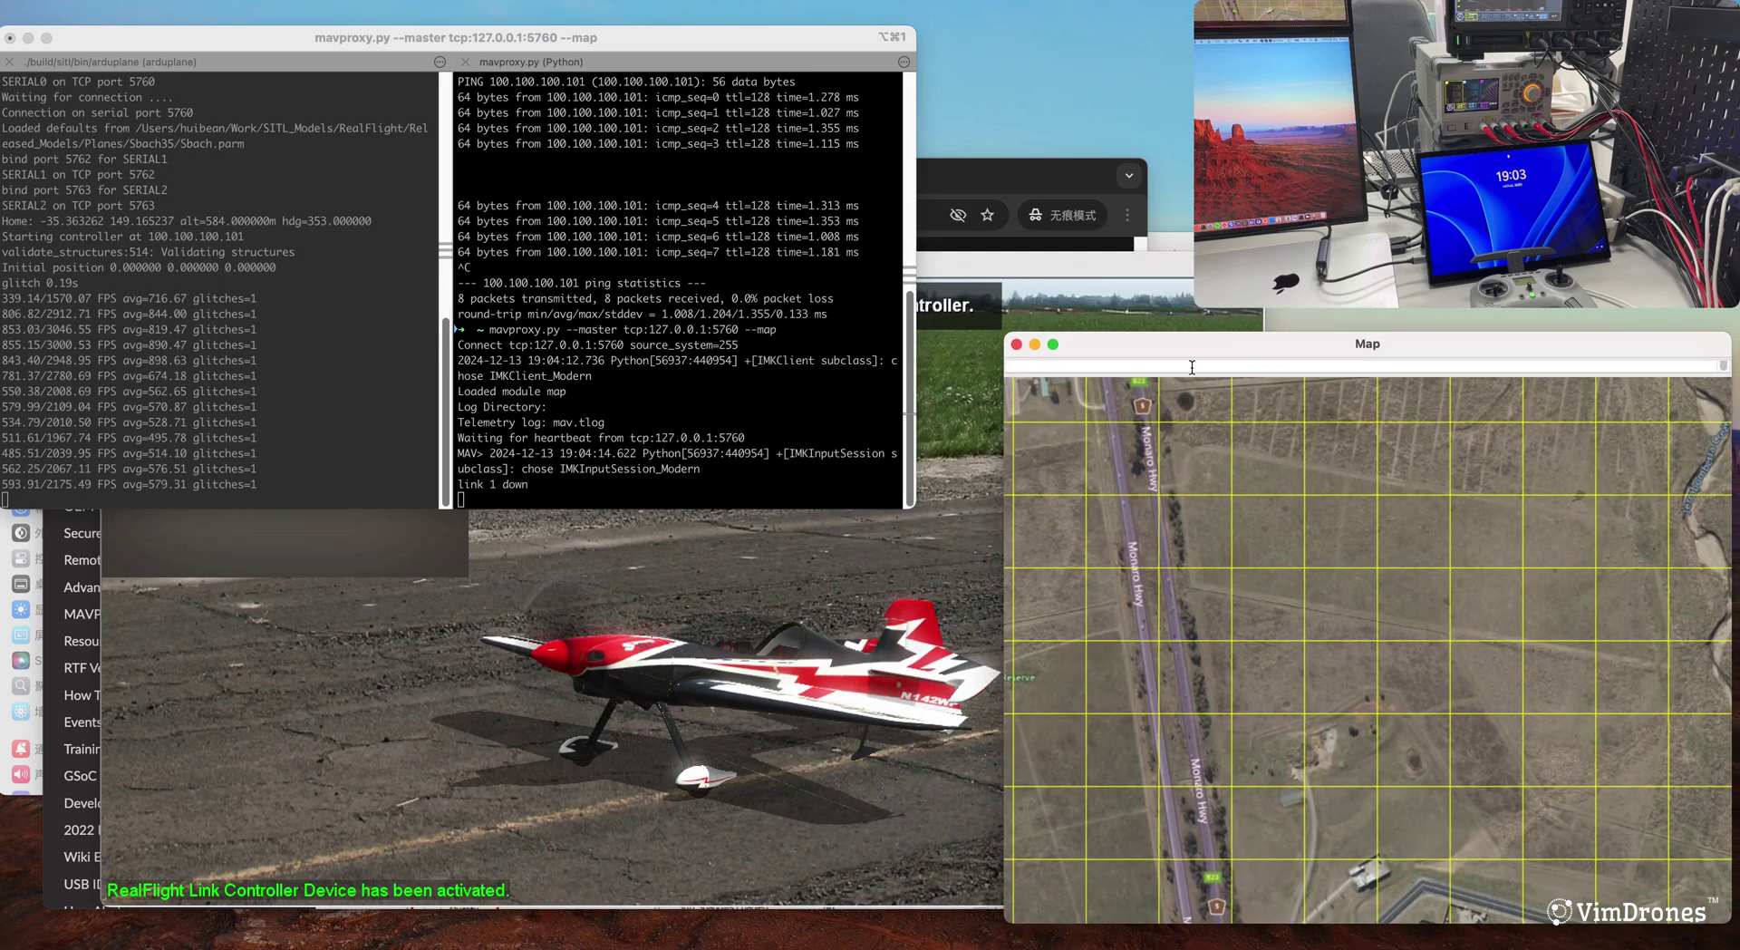
{"action": "left_click", "coordinate": [696, 368]}
{"action": "key", "text": "Return"}
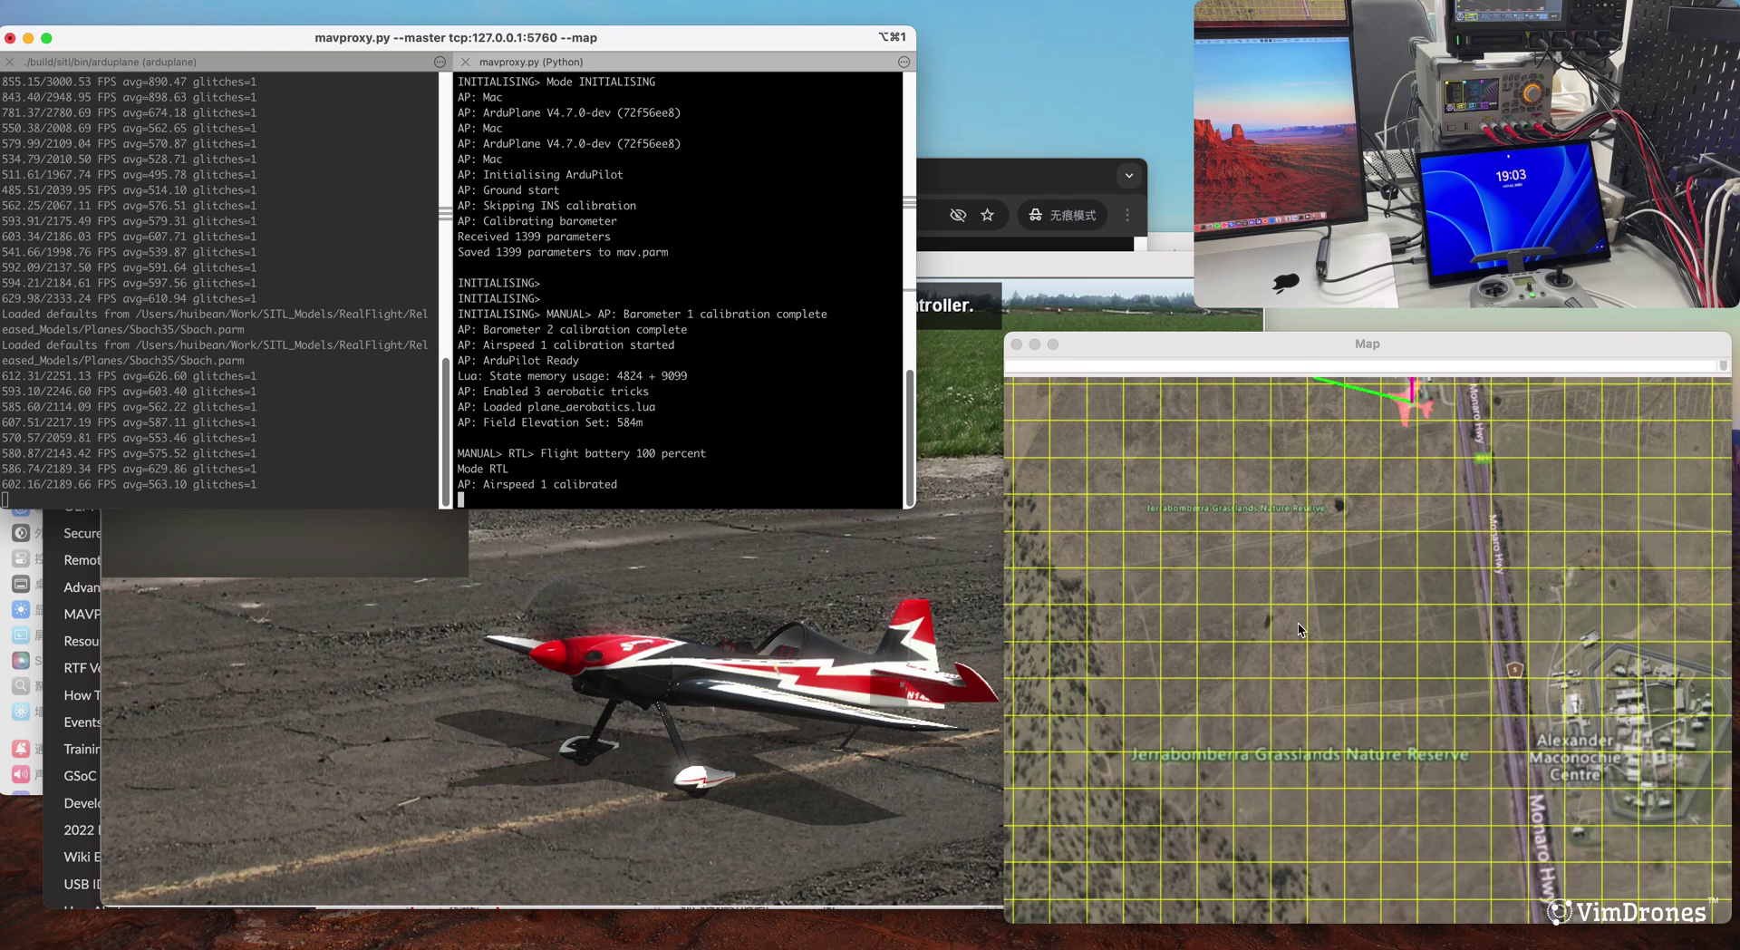
- Examine the aircraft's position on the MAVProxy map up close, and check the EKF and GPS start-up messages in the MAVProxy console
{"action": "left_click", "coordinate": [1335, 564]}
{"action": "scroll", "coordinate": [1401, 741], "scroll_direction": "down", "scroll_amount": 4}
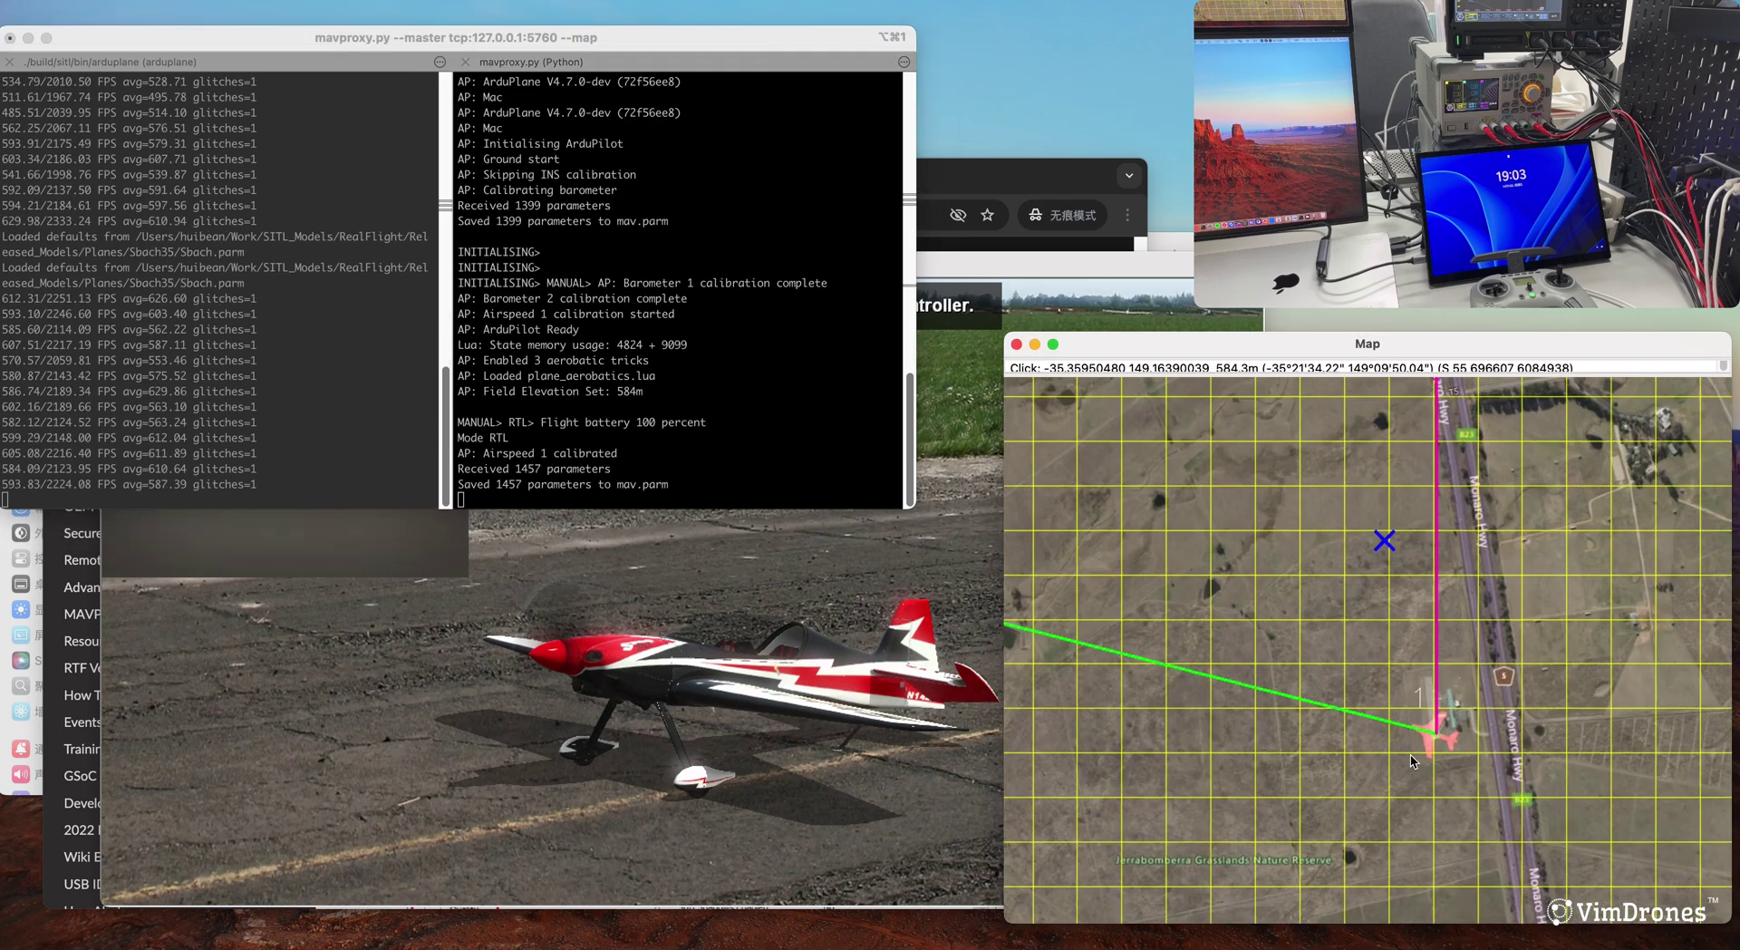
{"action": "left_click_drag", "start_coordinate": [1417, 754], "coordinate": [1410, 688]}
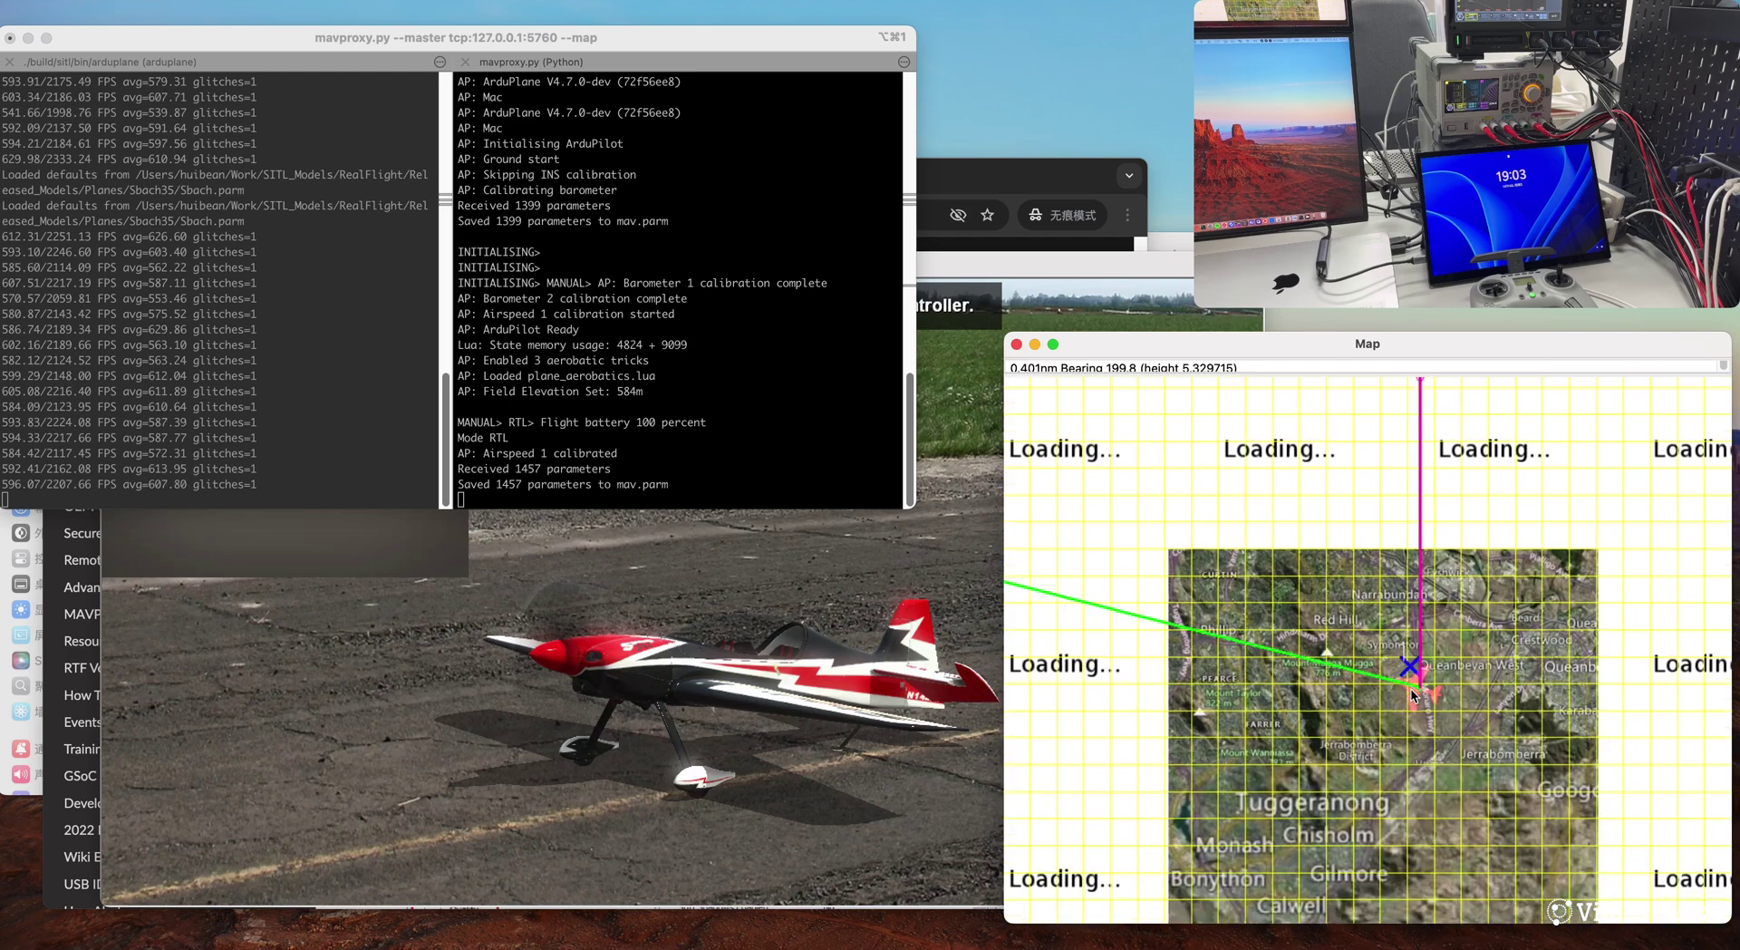
{"action": "scroll", "coordinate": [1414, 698], "scroll_direction": "up", "scroll_amount": 5}
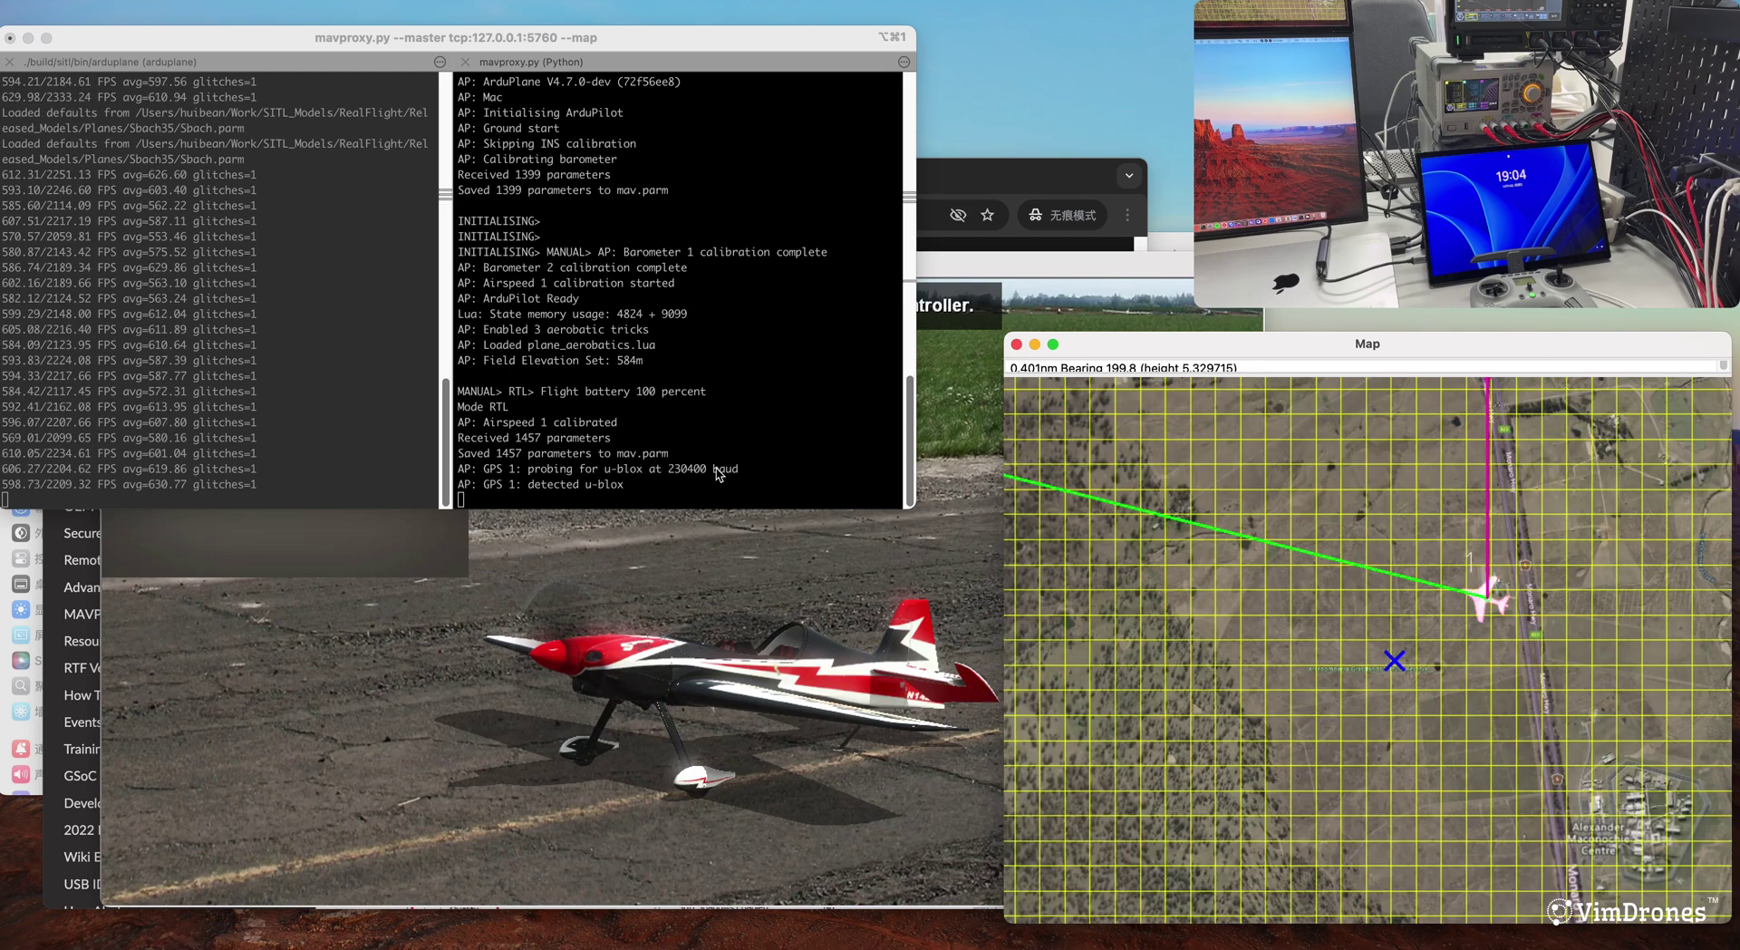
{"action": "left_click", "coordinate": [691, 448]}
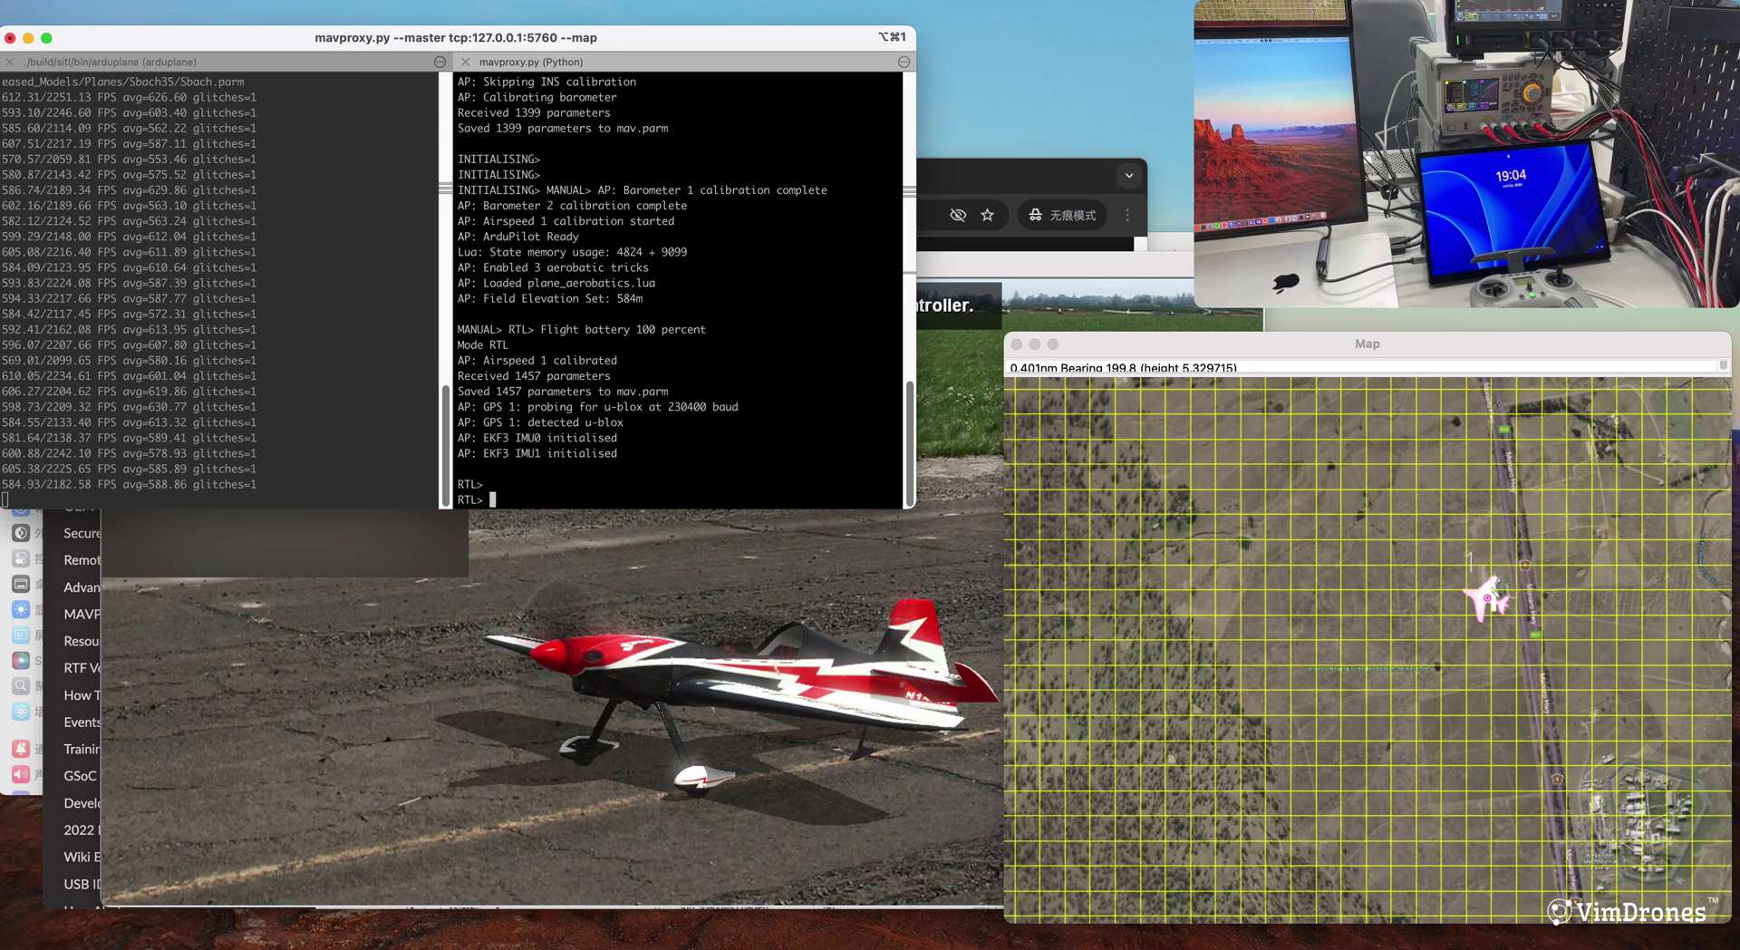
{"action": "key", "text": "Return"}
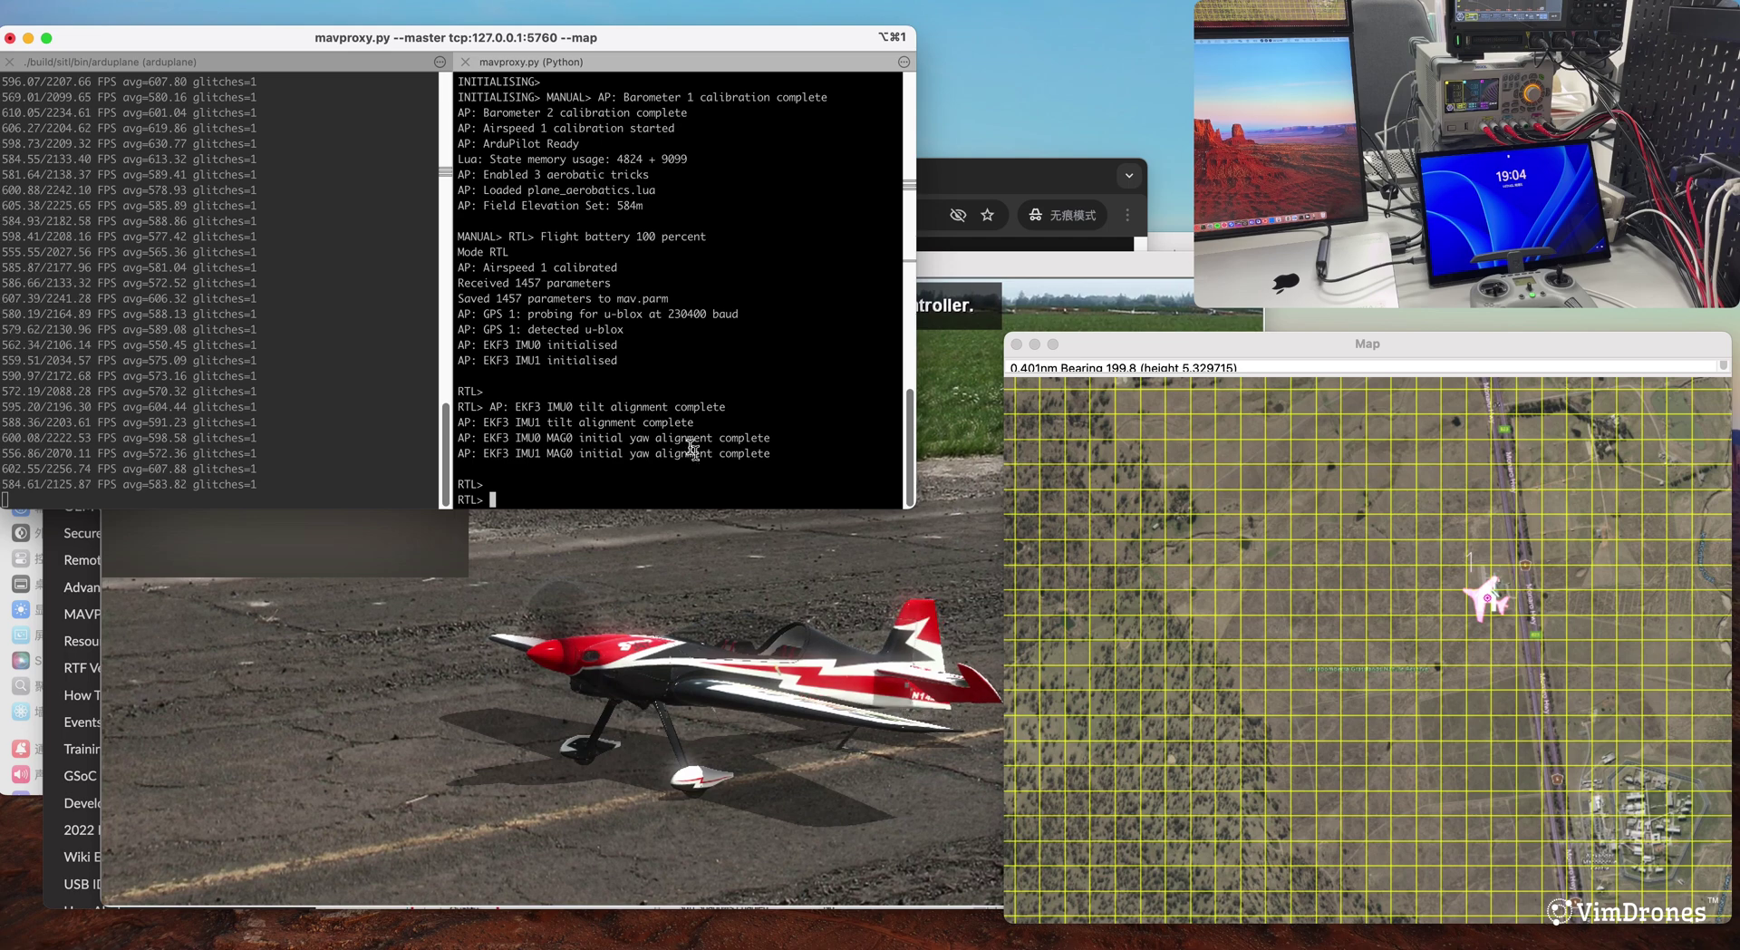
{"action": "scroll", "coordinate": [1509, 626], "scroll_direction": "up", "scroll_amount": 2}
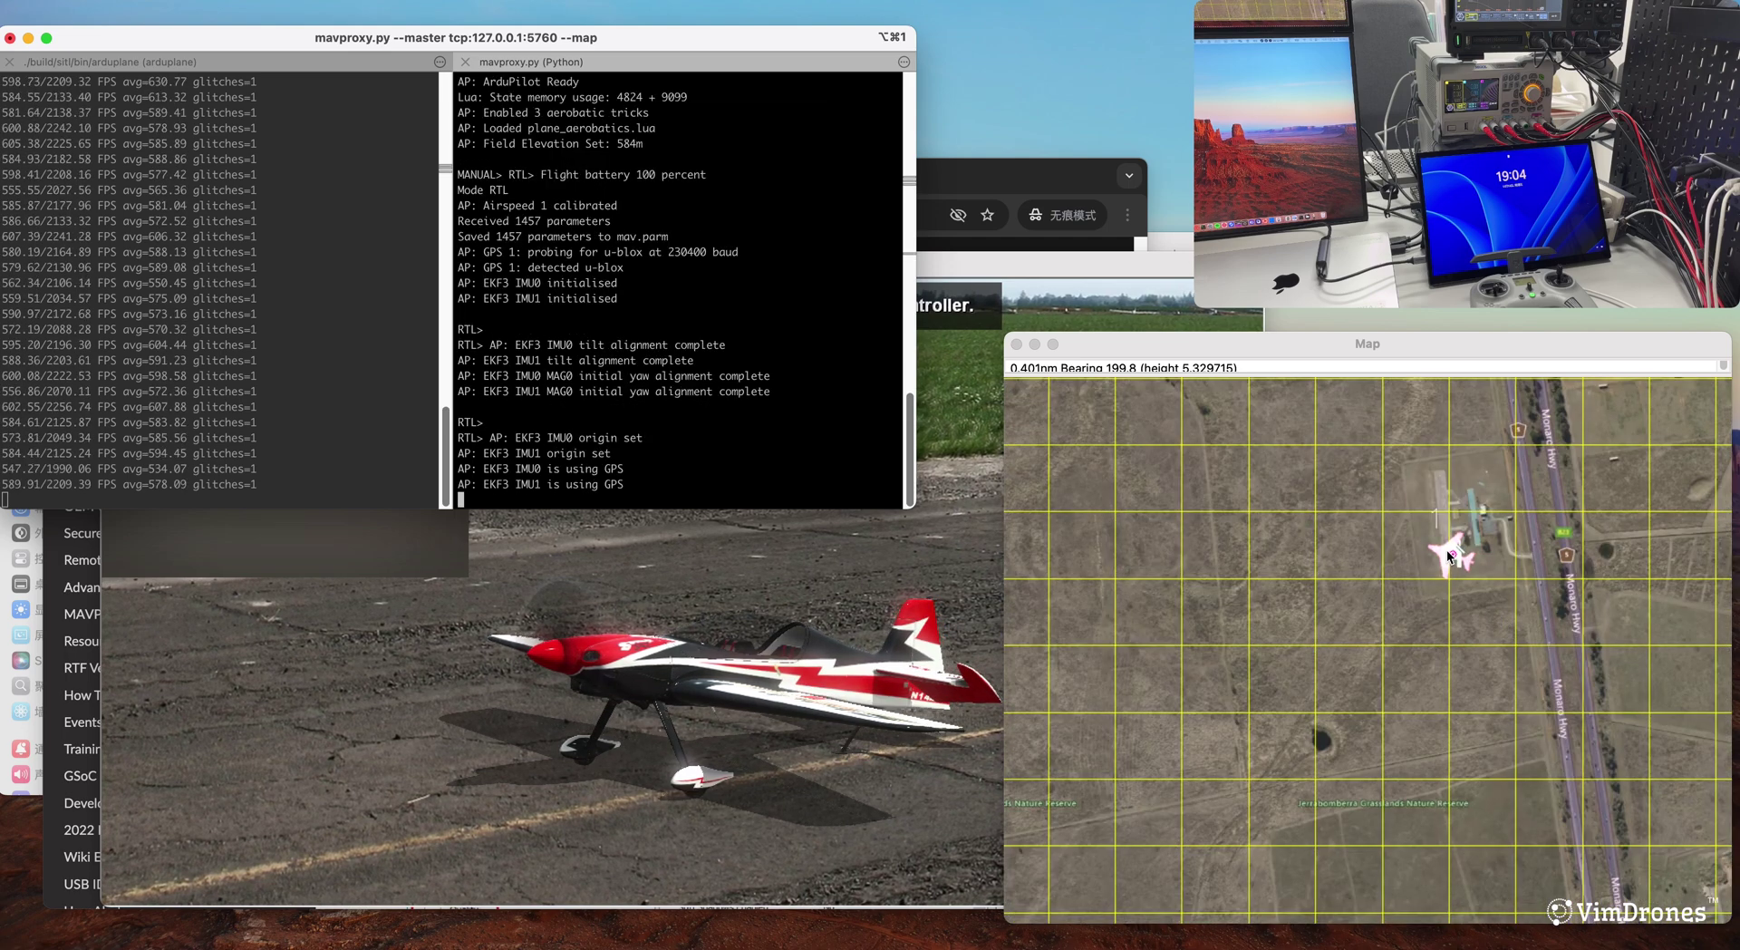
{"action": "scroll", "coordinate": [1448, 555], "scroll_direction": "up", "scroll_amount": 3}
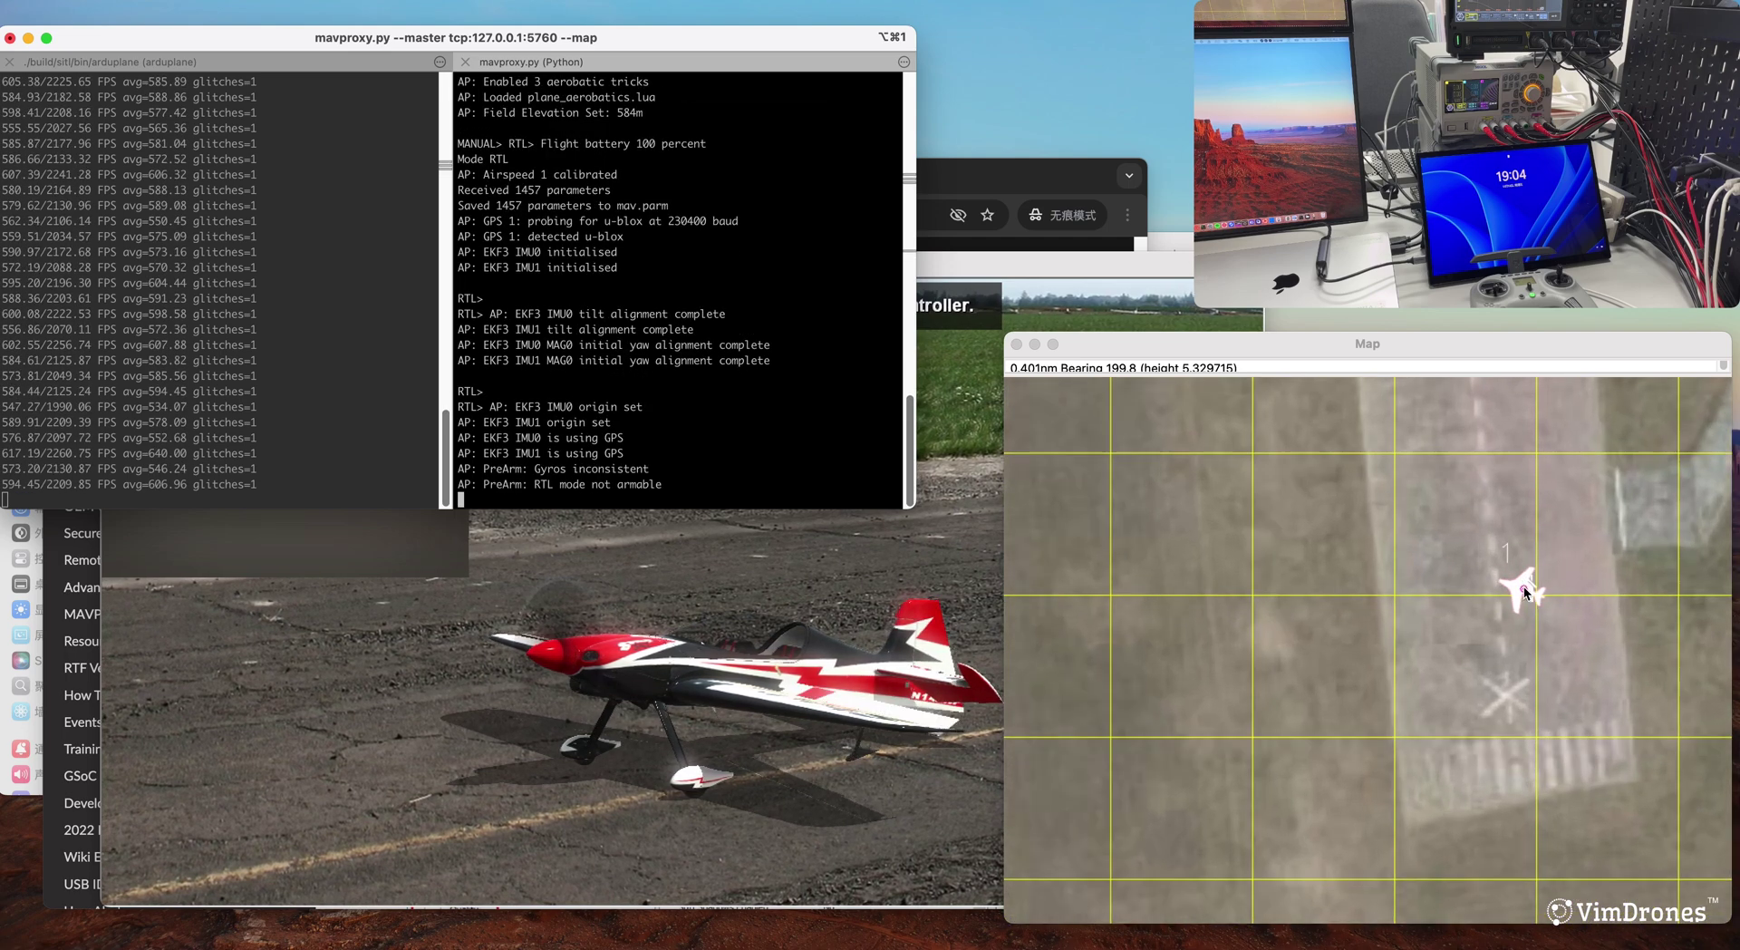
{"action": "left_click", "coordinate": [1487, 599]}
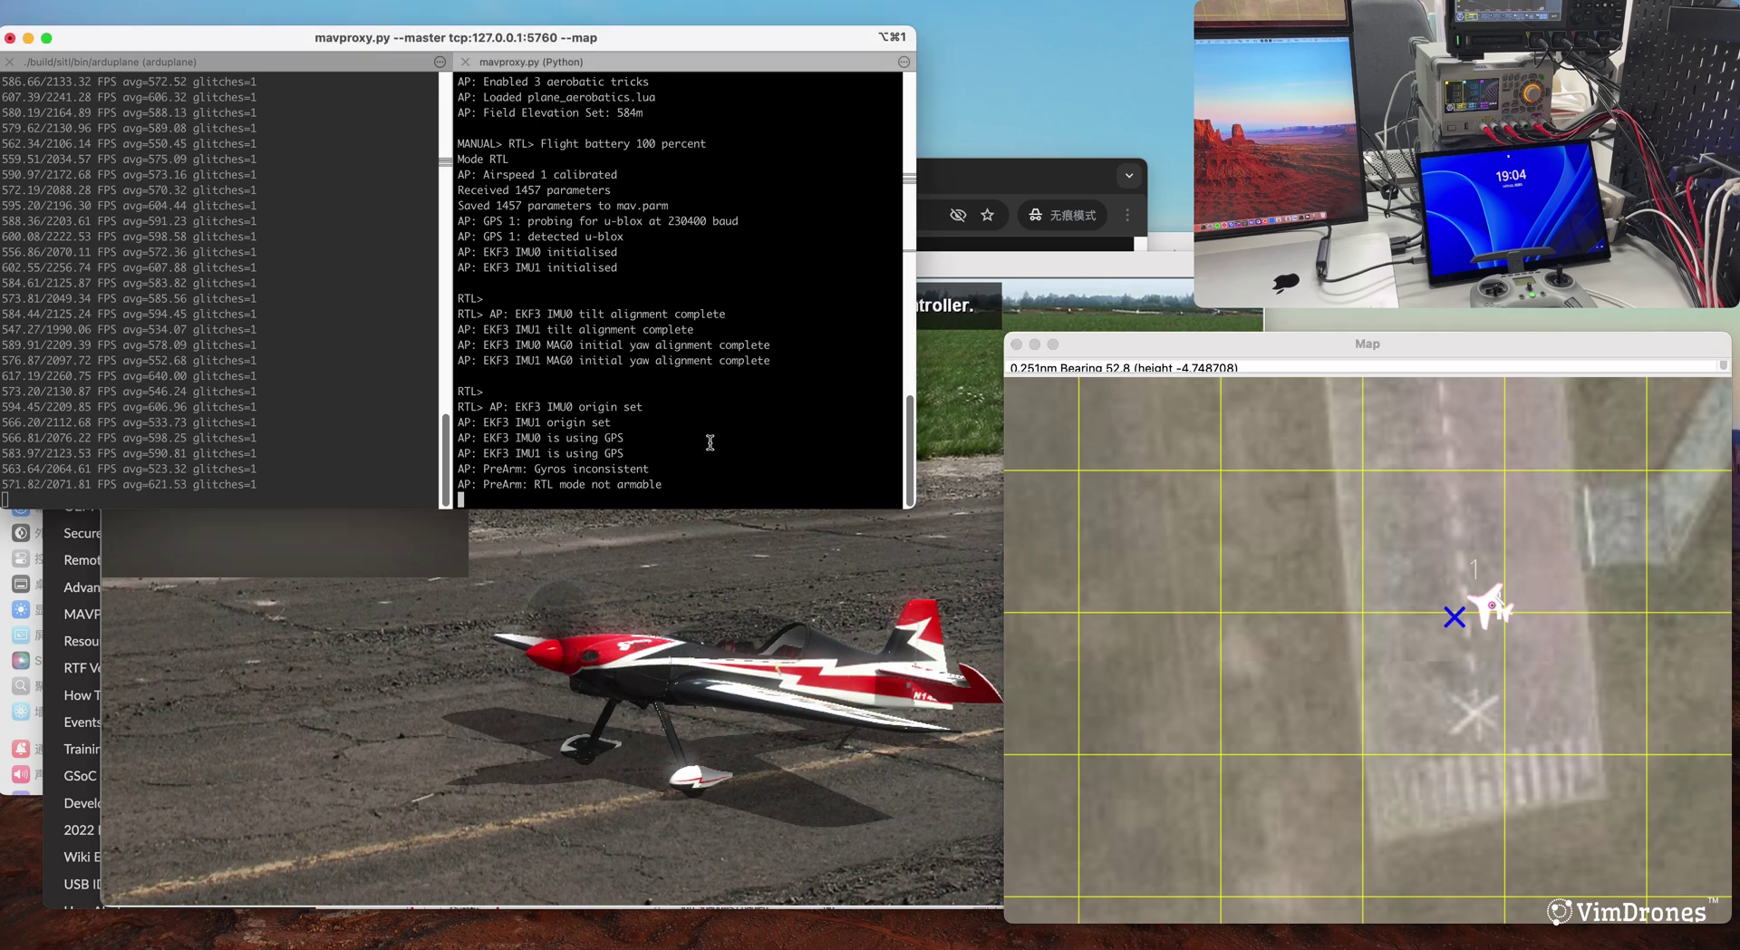
- Switch the plane to TAKEOFF mode in MAVProxy and arm it with the arm throttle command
{"action": "key", "text": "Return"}
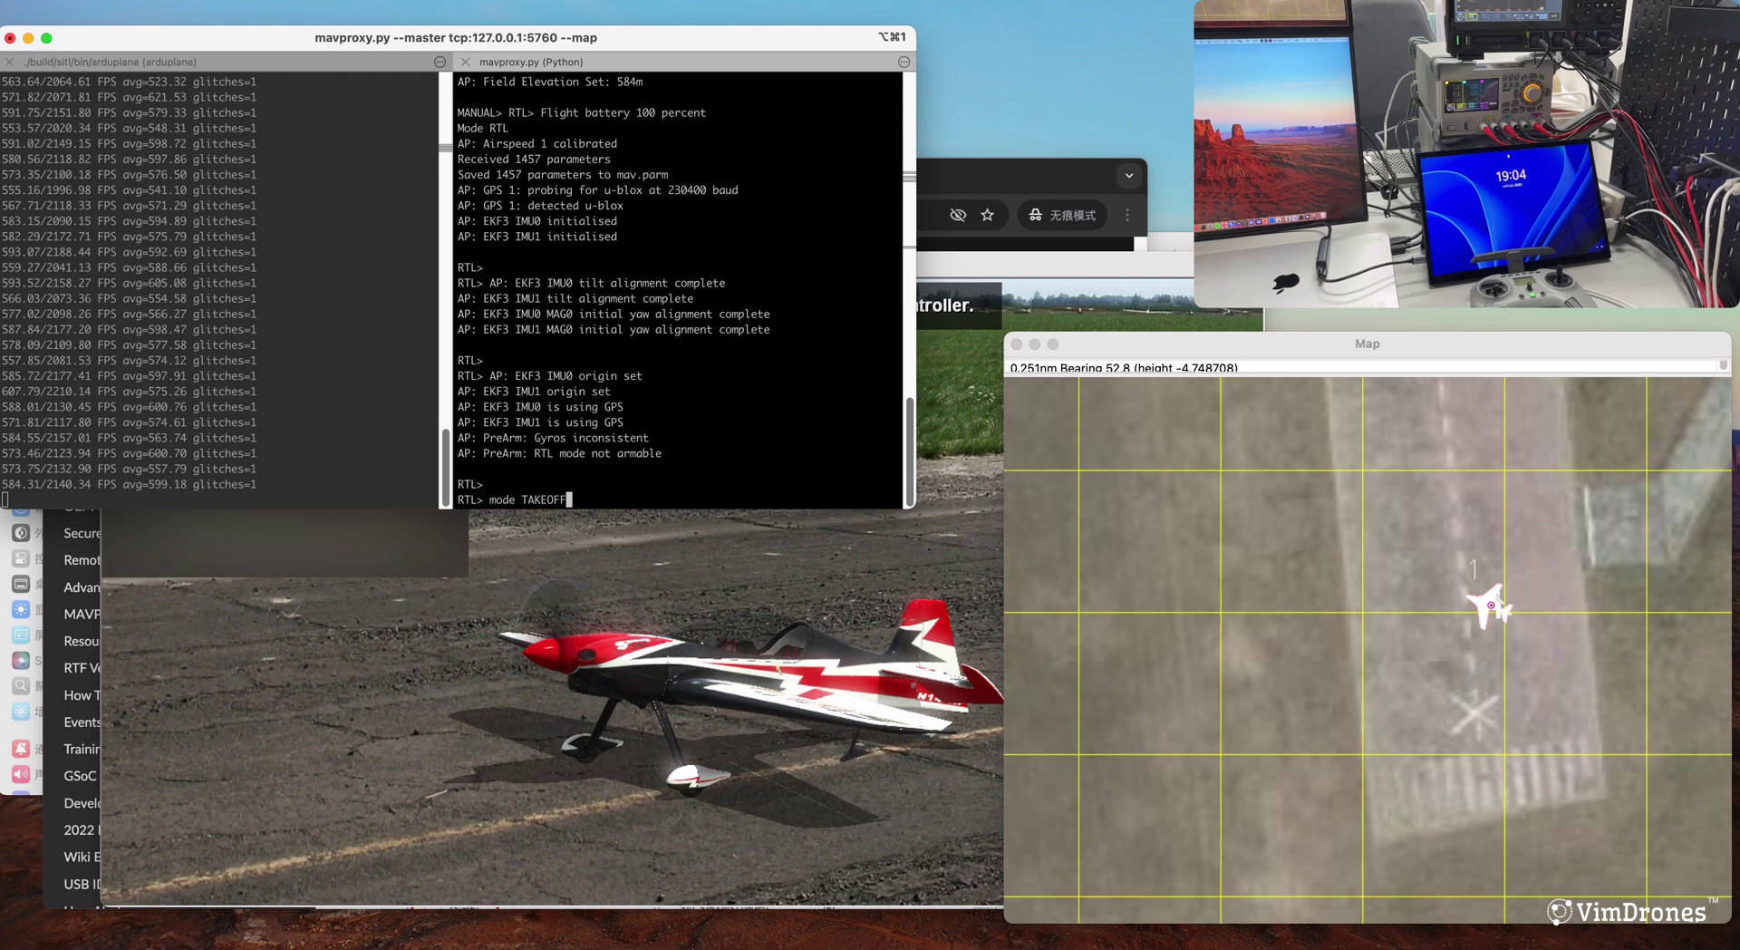
{"action": "key", "text": "Return"}
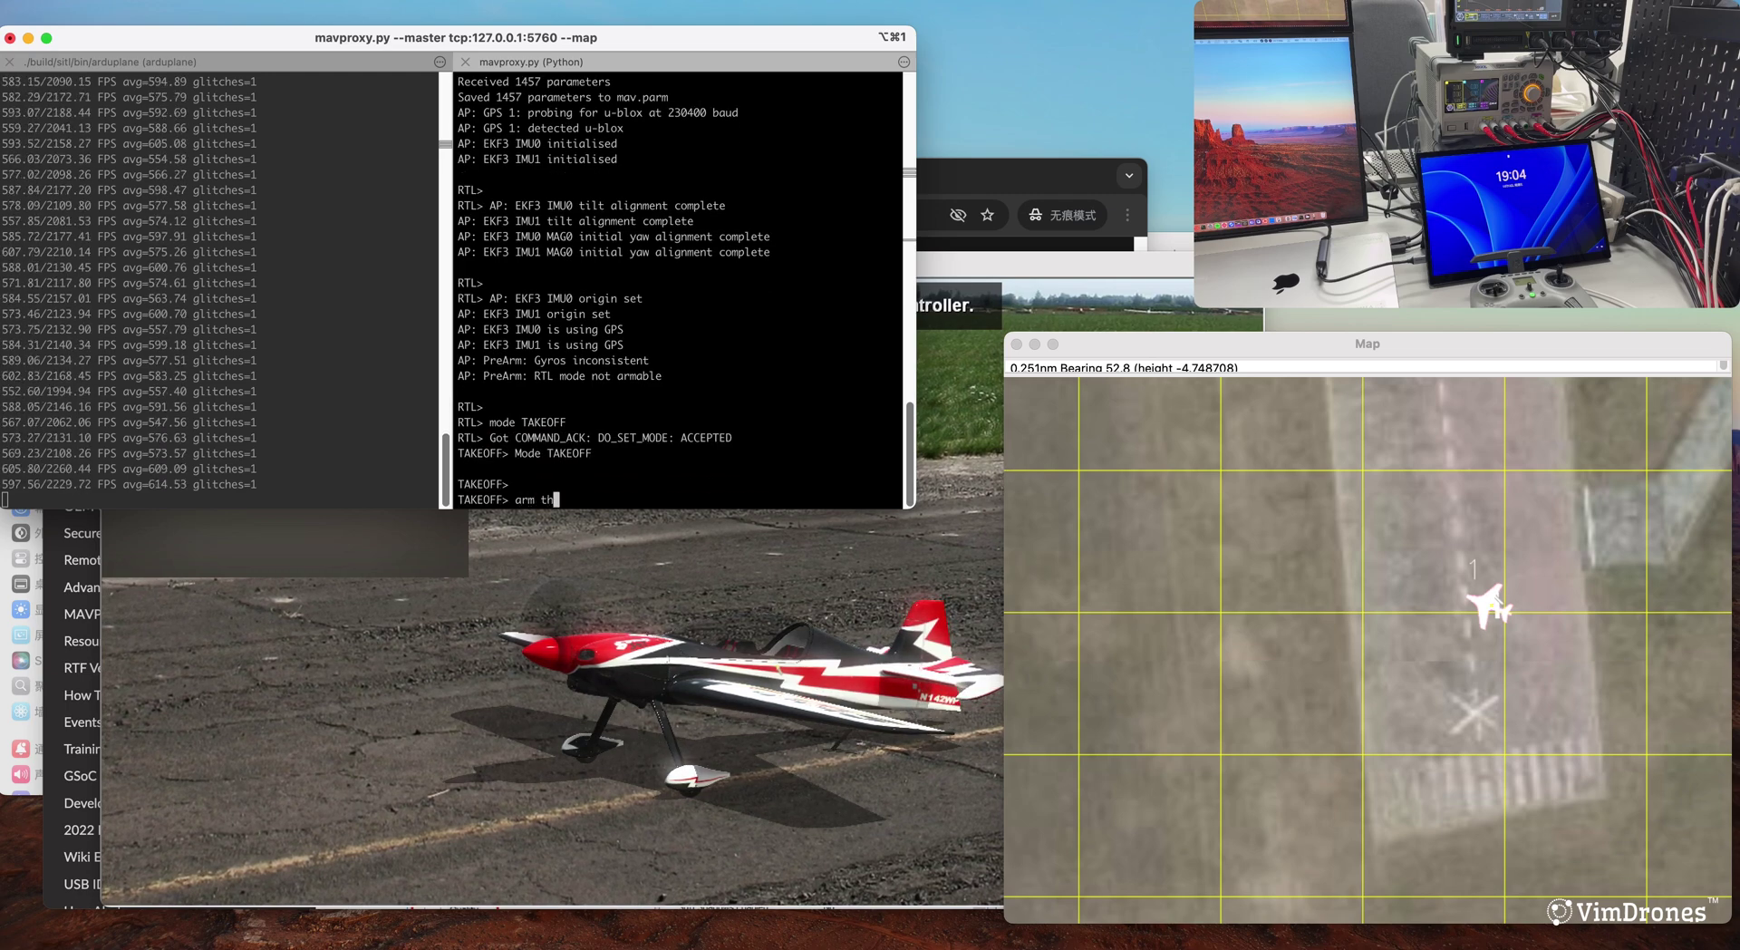
{"action": "type", "text": "arm throttle"}
{"action": "key", "text": "Return"}
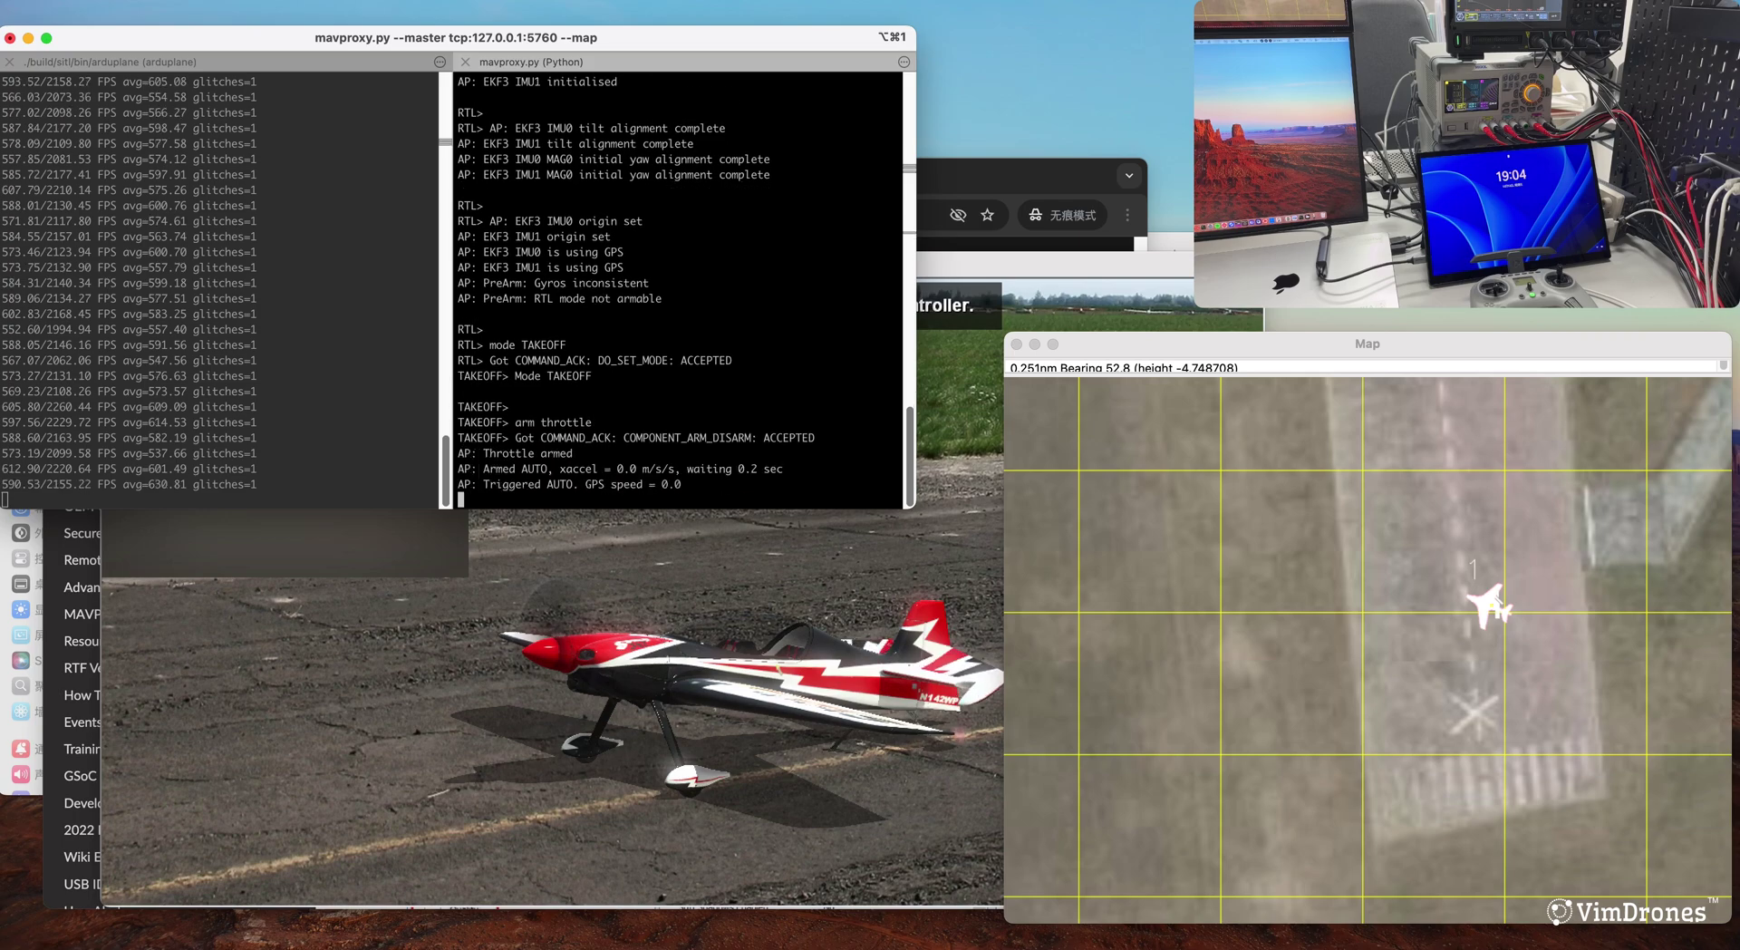
- Bring the RealFlight session forward, show the NavGuides readout and place it in the upper corner opposite the aircraft inset
{"action": "left_click", "coordinate": [816, 550]}
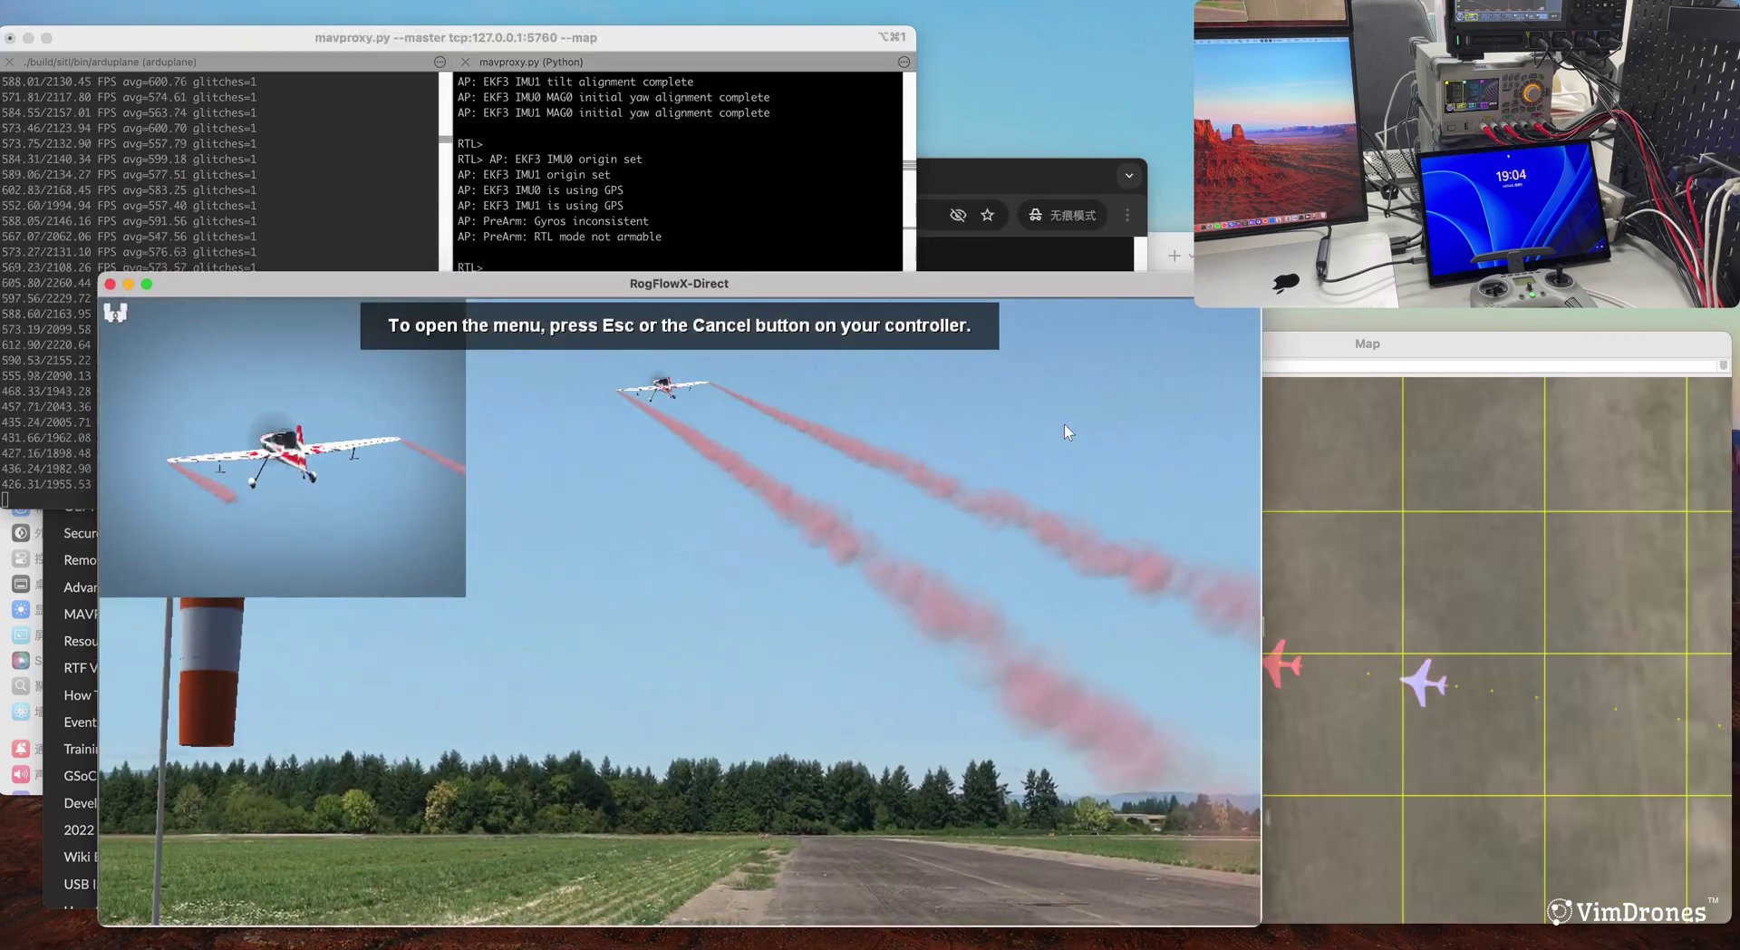
{"action": "mouse_move", "coordinate": [156, 634]}
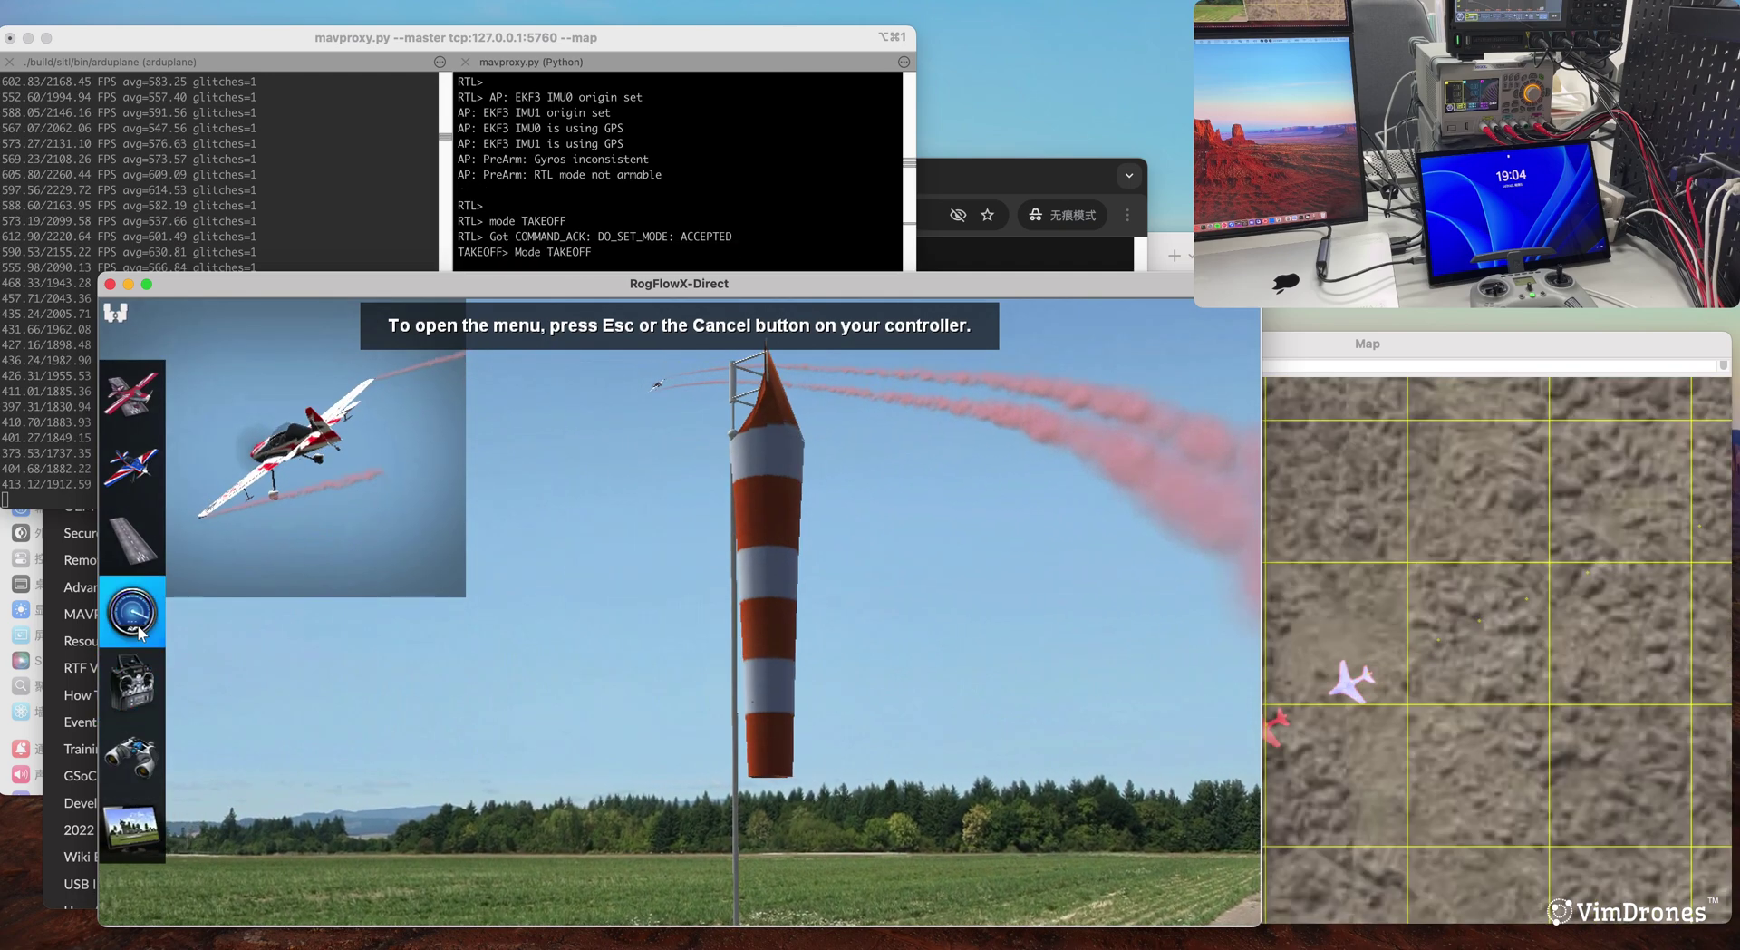
{"action": "left_click", "coordinate": [141, 633]}
{"action": "left_click_drag", "start_coordinate": [869, 317], "coordinate": [1141, 318]}
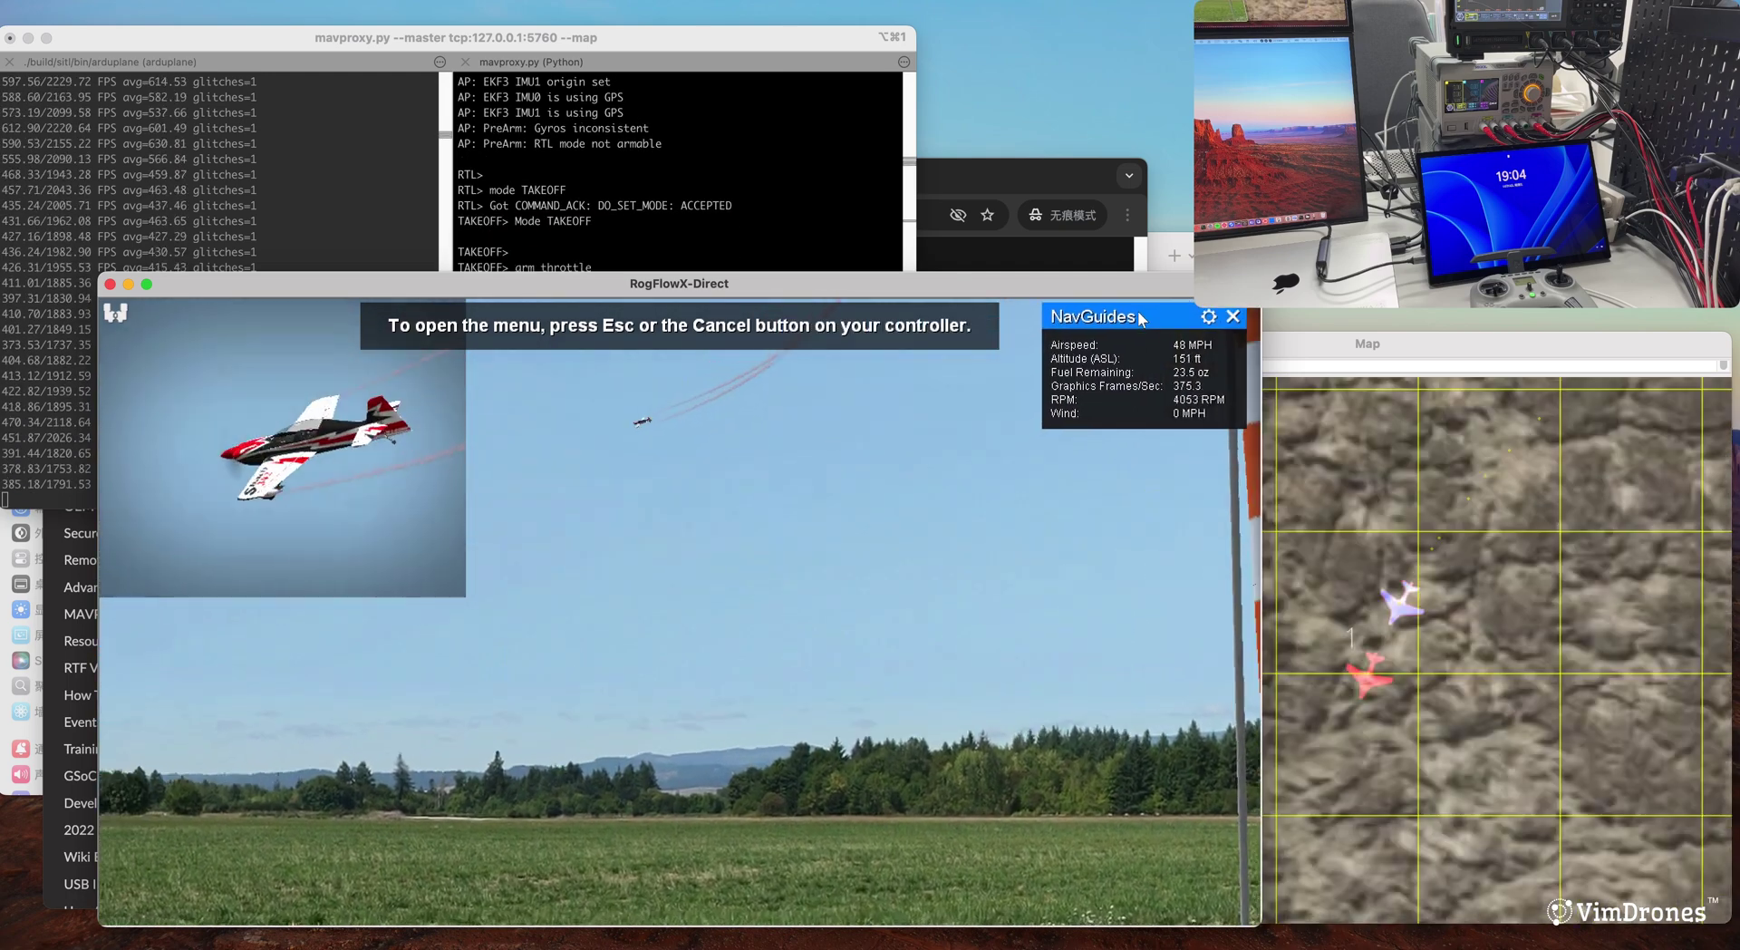
- Compare the arduplane console's FPS output with NavGuides' Graphics Frames/Sec, and examine the plane's flight track on the map
{"action": "left_click", "coordinate": [279, 246]}
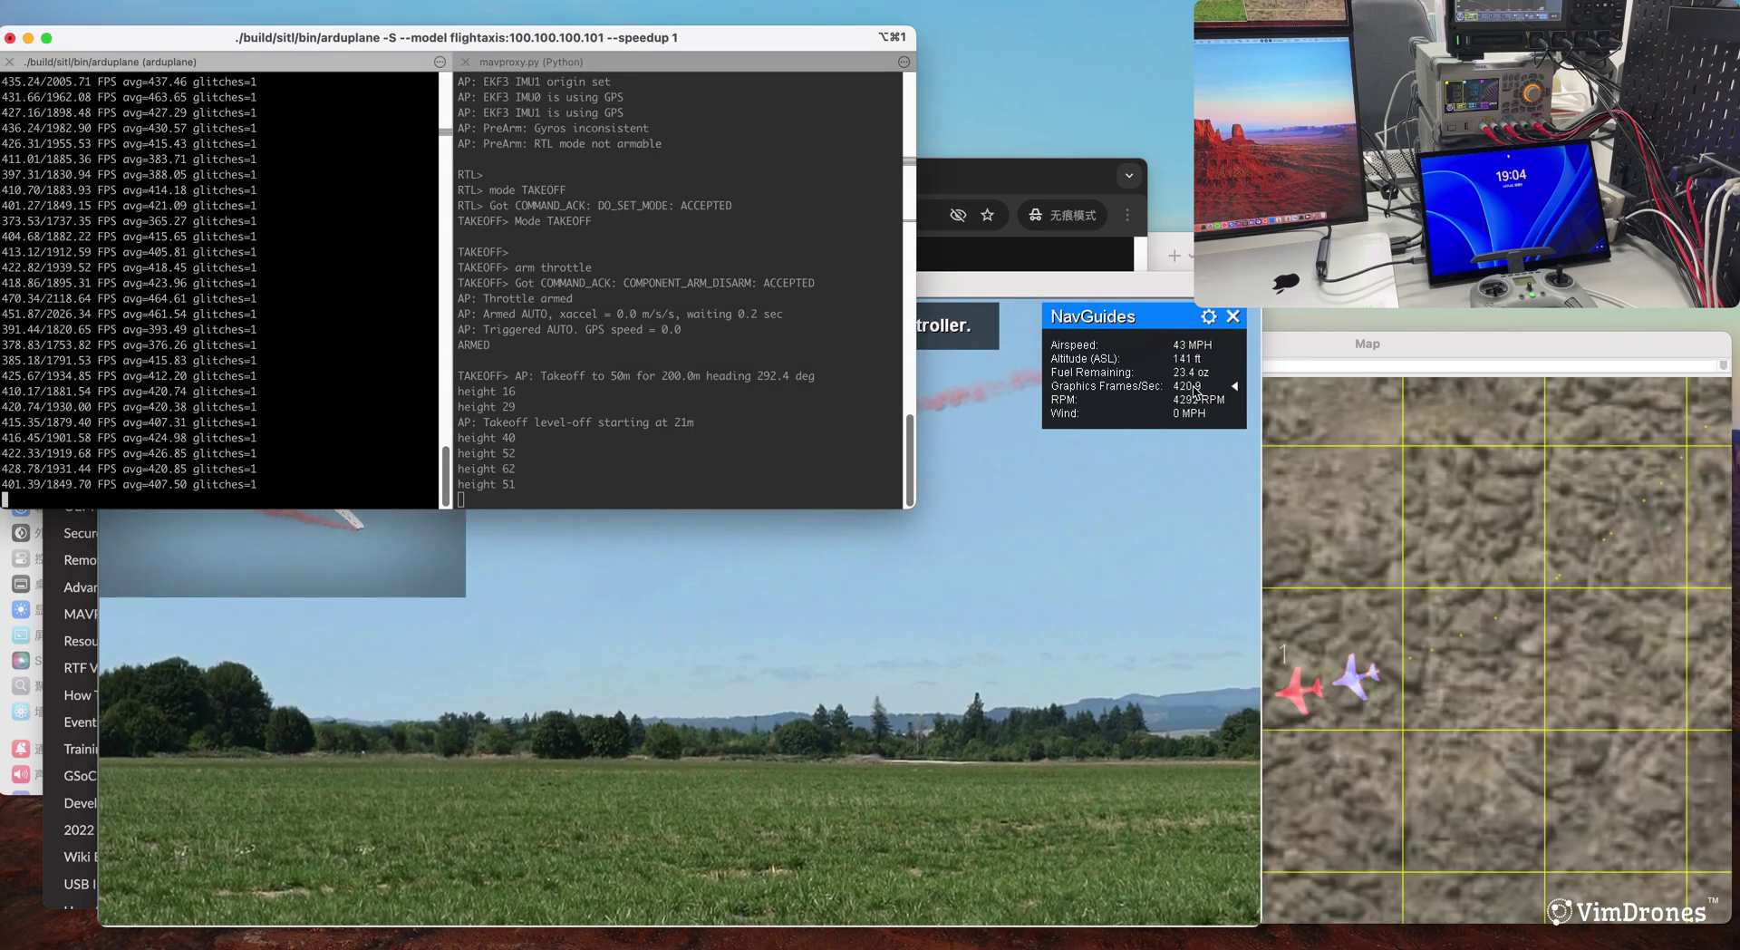
{"action": "left_click", "coordinate": [999, 284]}
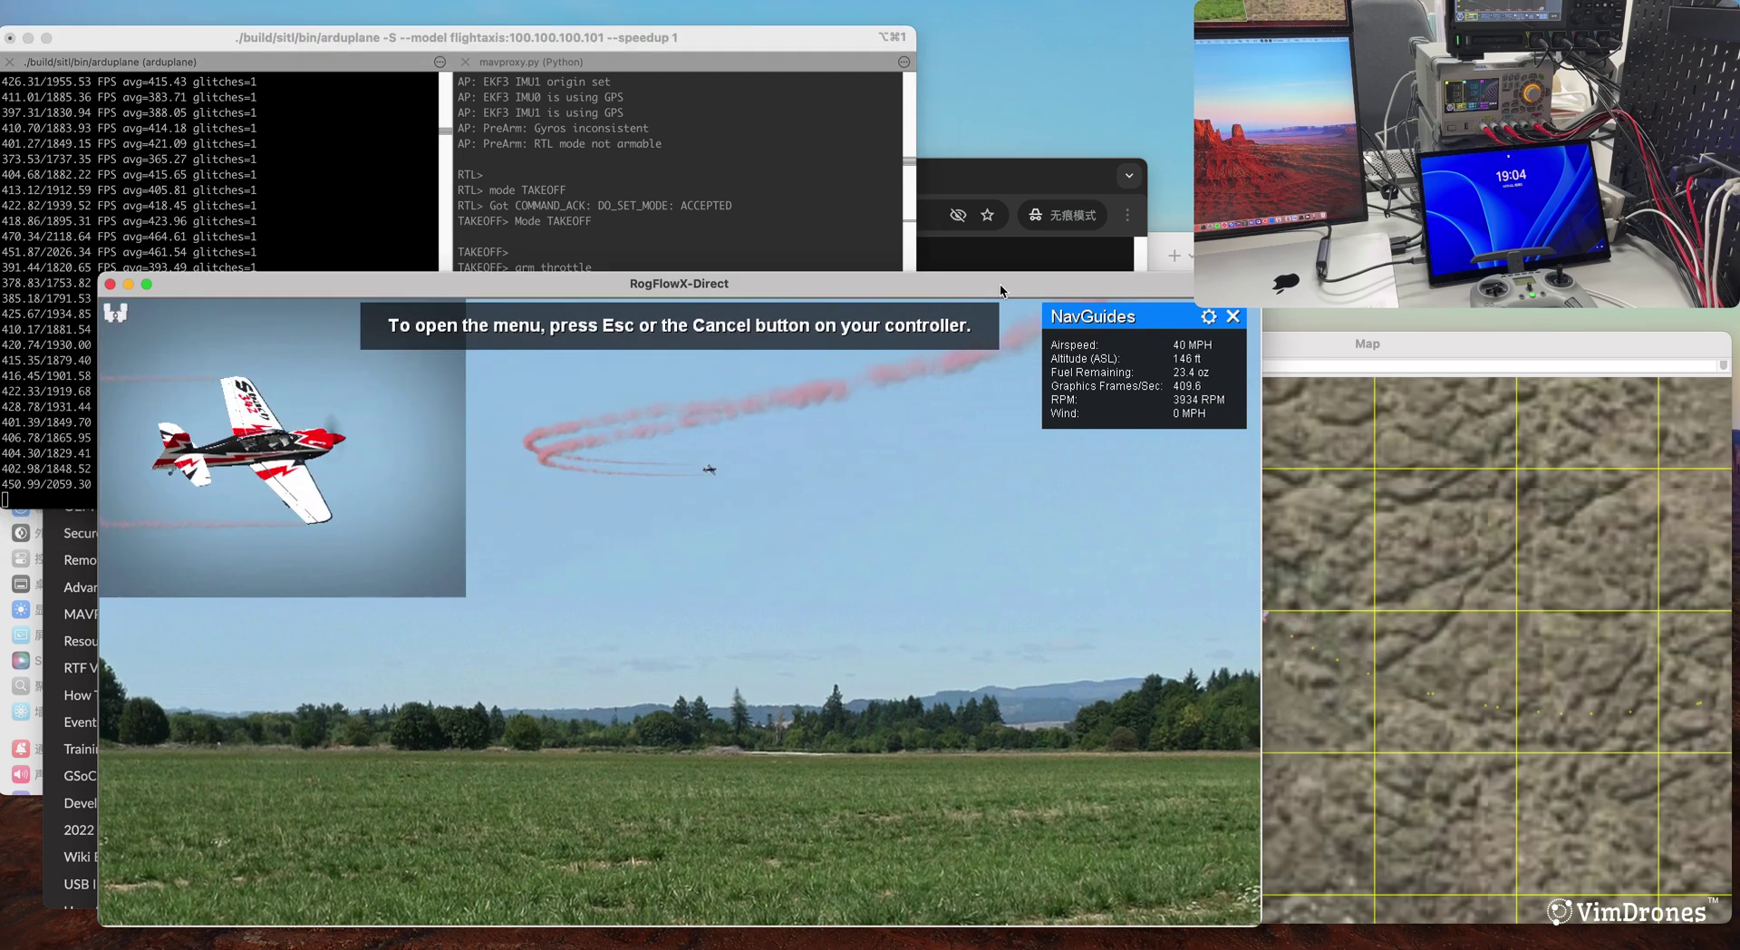
{"action": "left_click_drag", "start_coordinate": [933, 283], "coordinate": [905, 273]}
{"action": "scroll", "coordinate": [1357, 582], "scroll_direction": "down", "scroll_amount": 3}
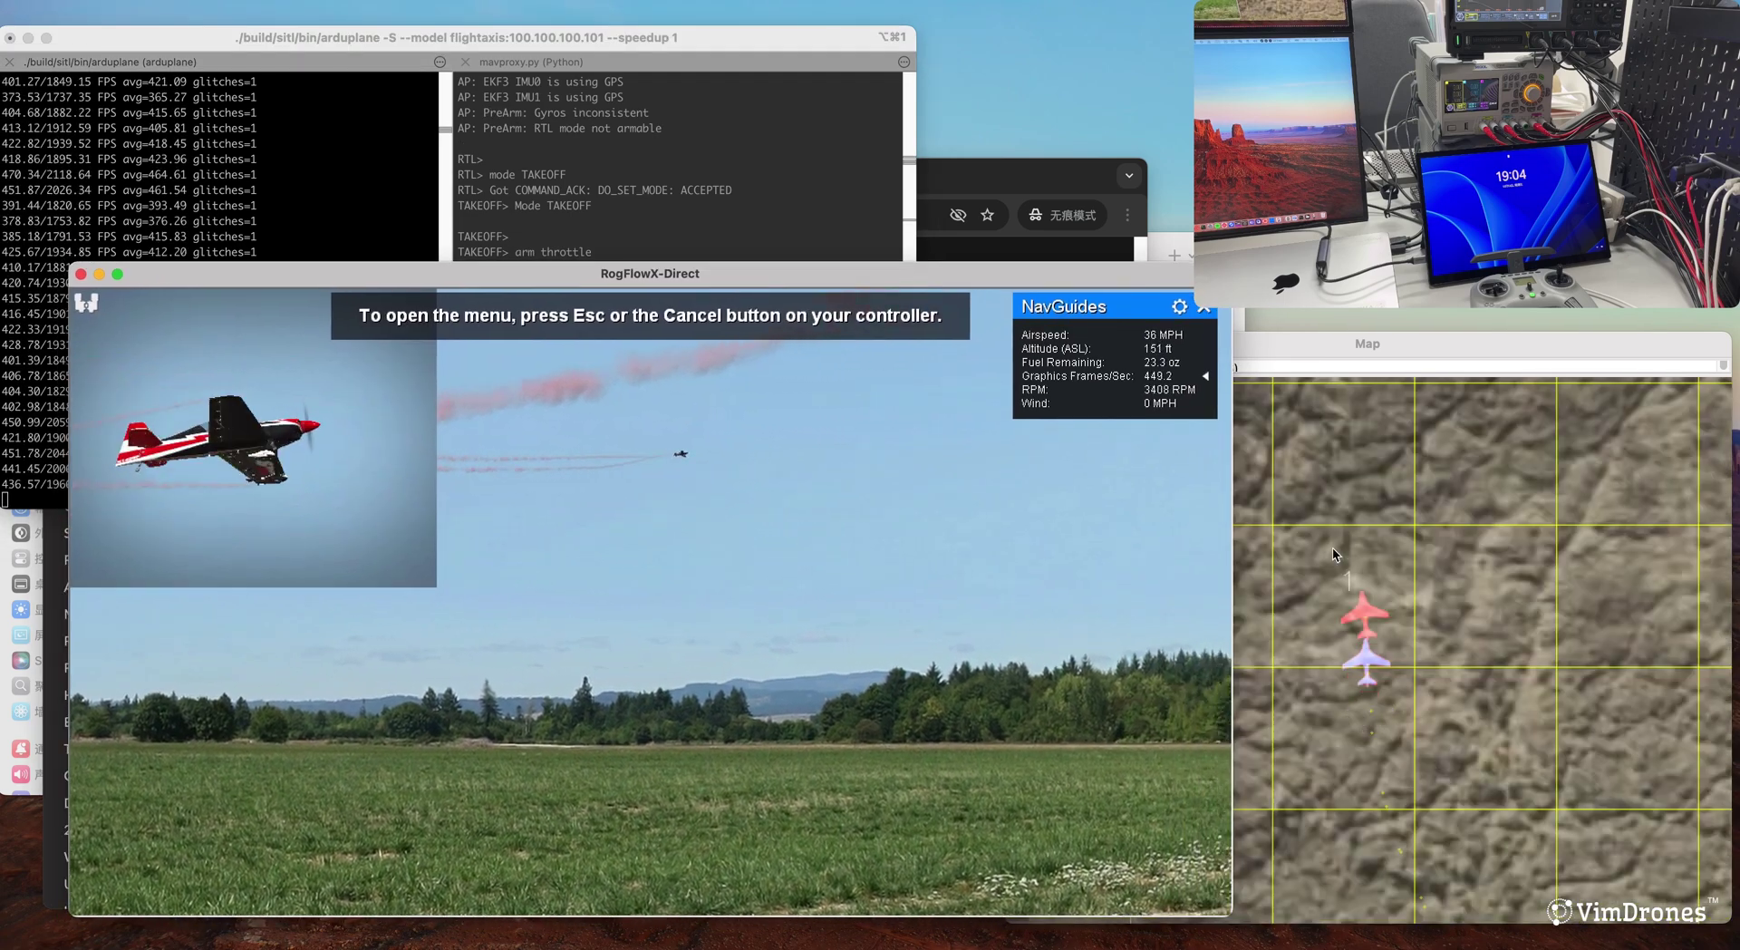
{"action": "scroll", "coordinate": [1357, 582], "scroll_direction": "down", "scroll_amount": 2}
{"action": "scroll", "coordinate": [1357, 582], "scroll_direction": "up", "scroll_amount": 4}
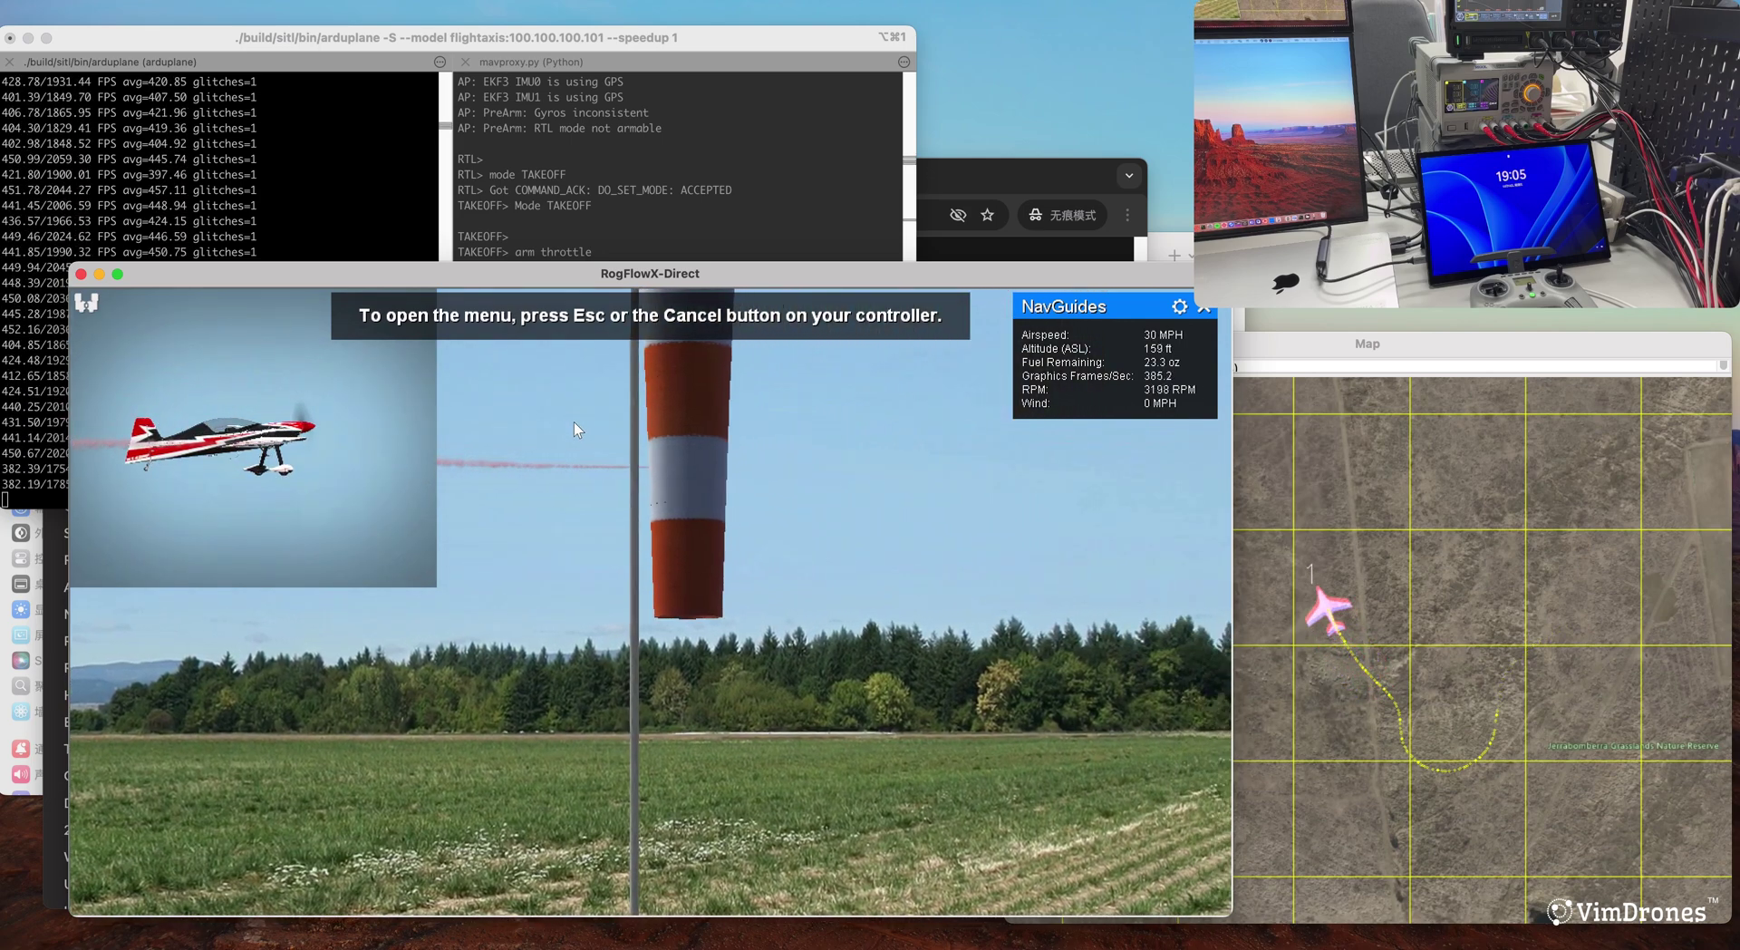
{"action": "mouse_move", "coordinate": [1149, 409]}
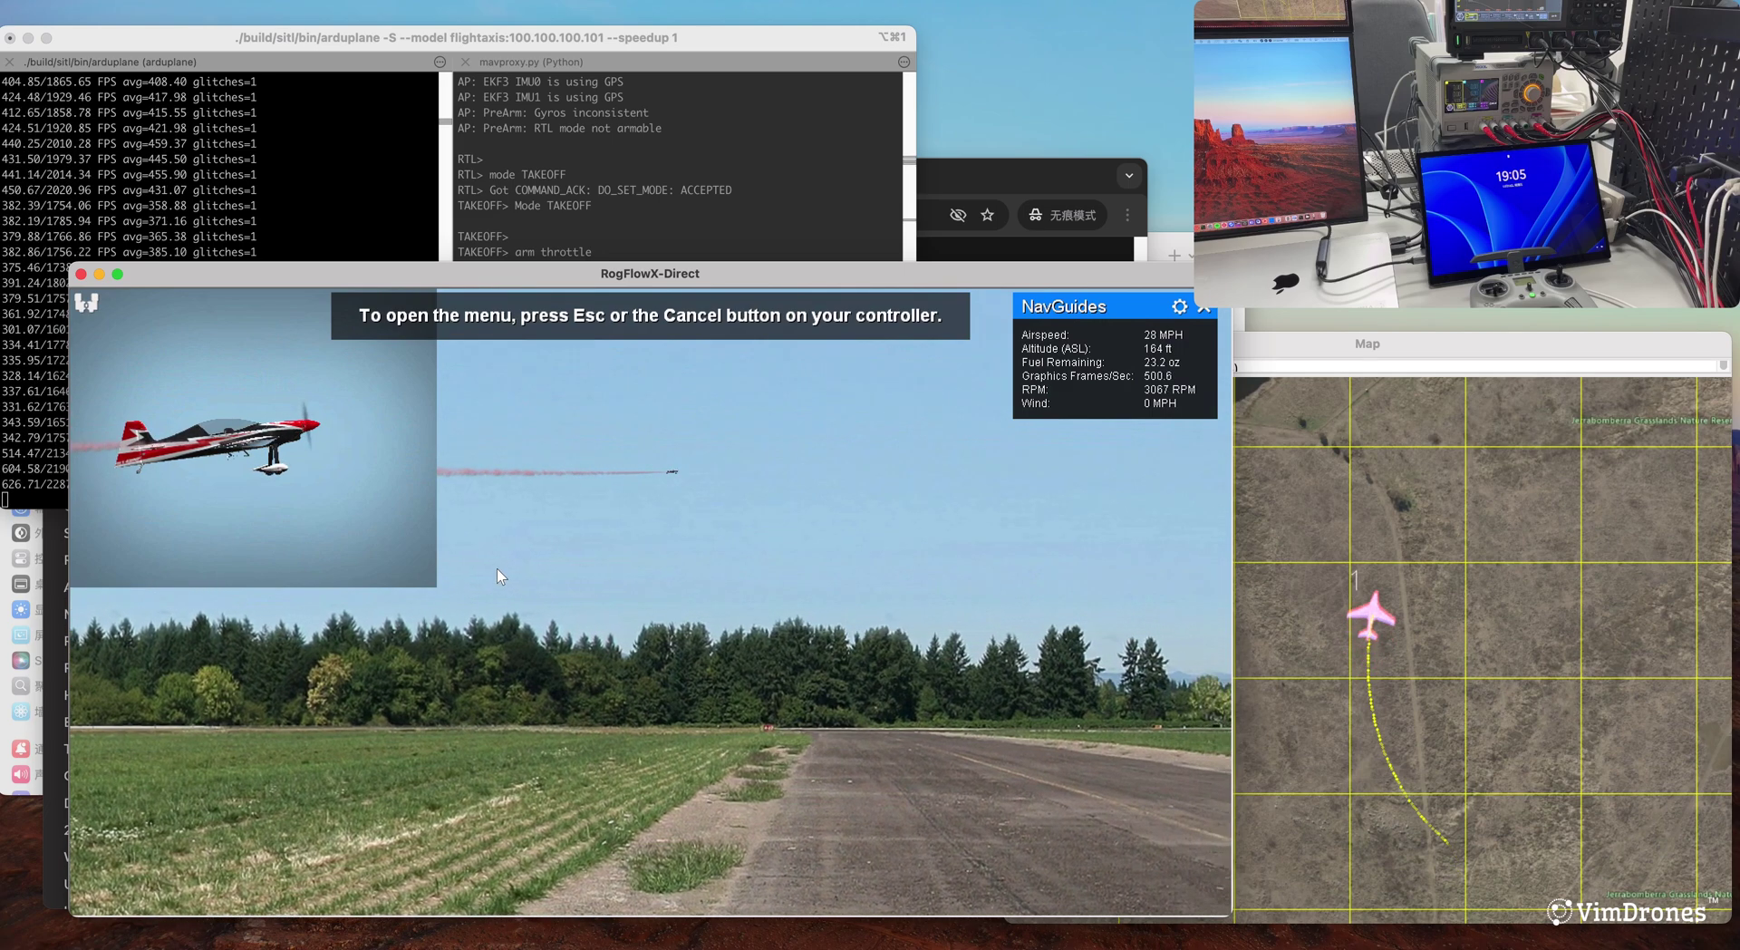
- Move the RealFlight session aside, bring the MAVProxy console forward and switch the plane to AUTO mode with the mode AUTO command
{"action": "left_click", "coordinate": [593, 179]}
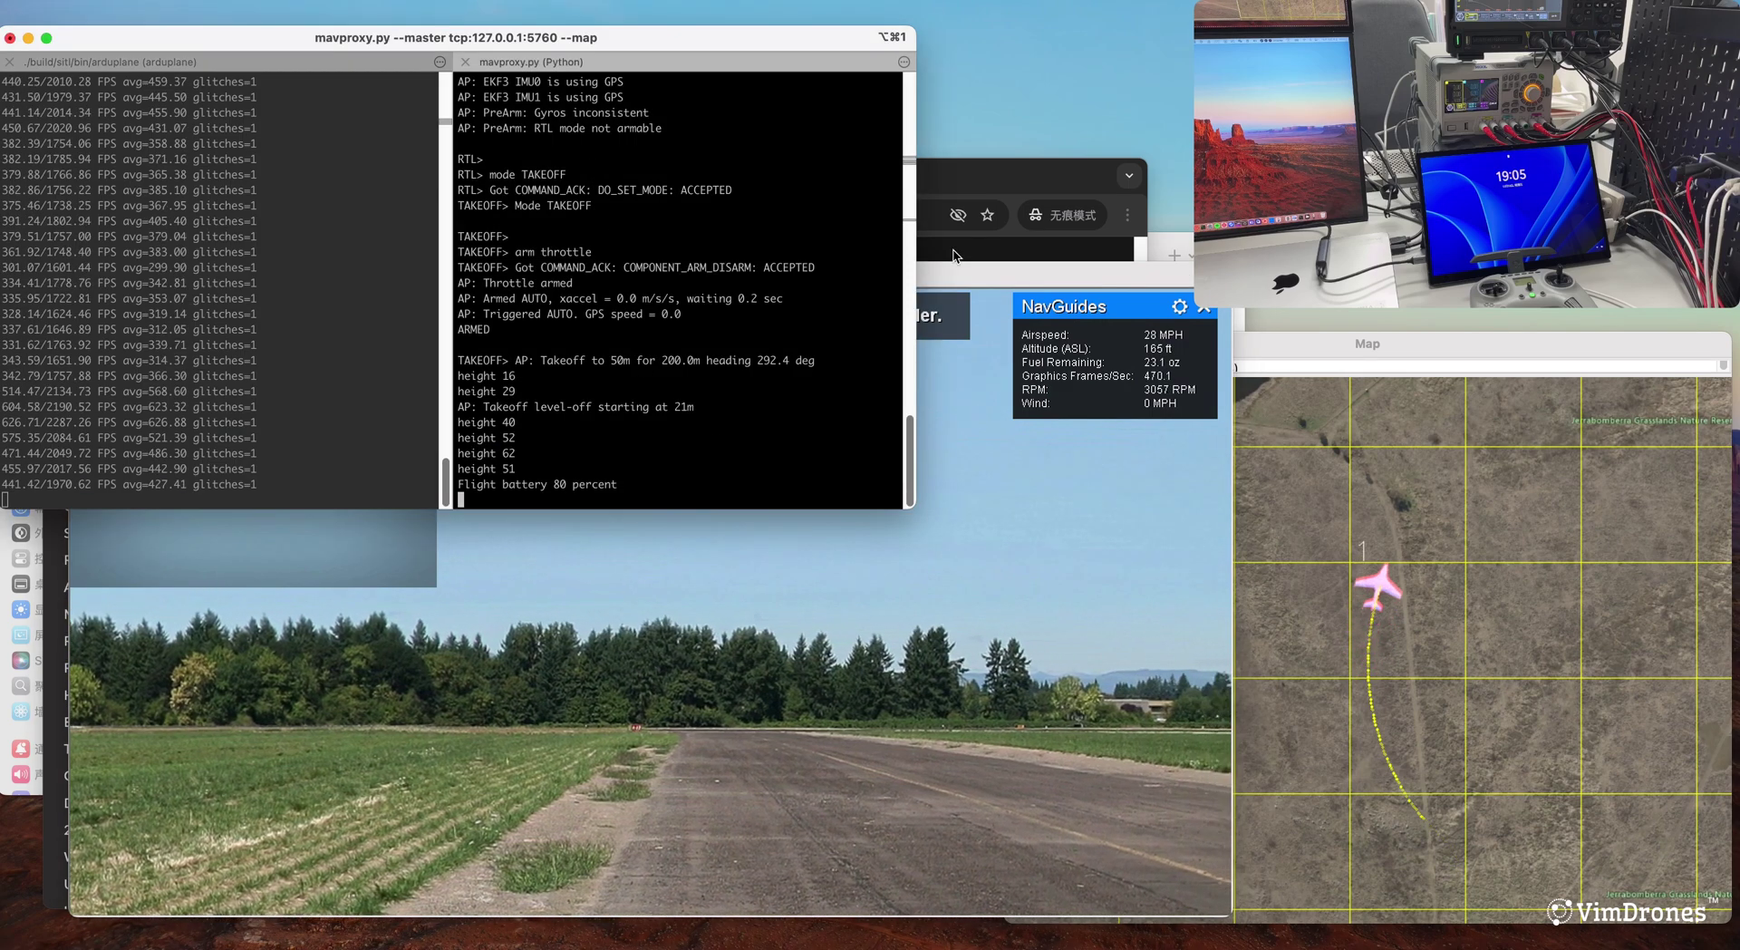
{"action": "left_click_drag", "start_coordinate": [942, 282], "coordinate": [1411, 288]}
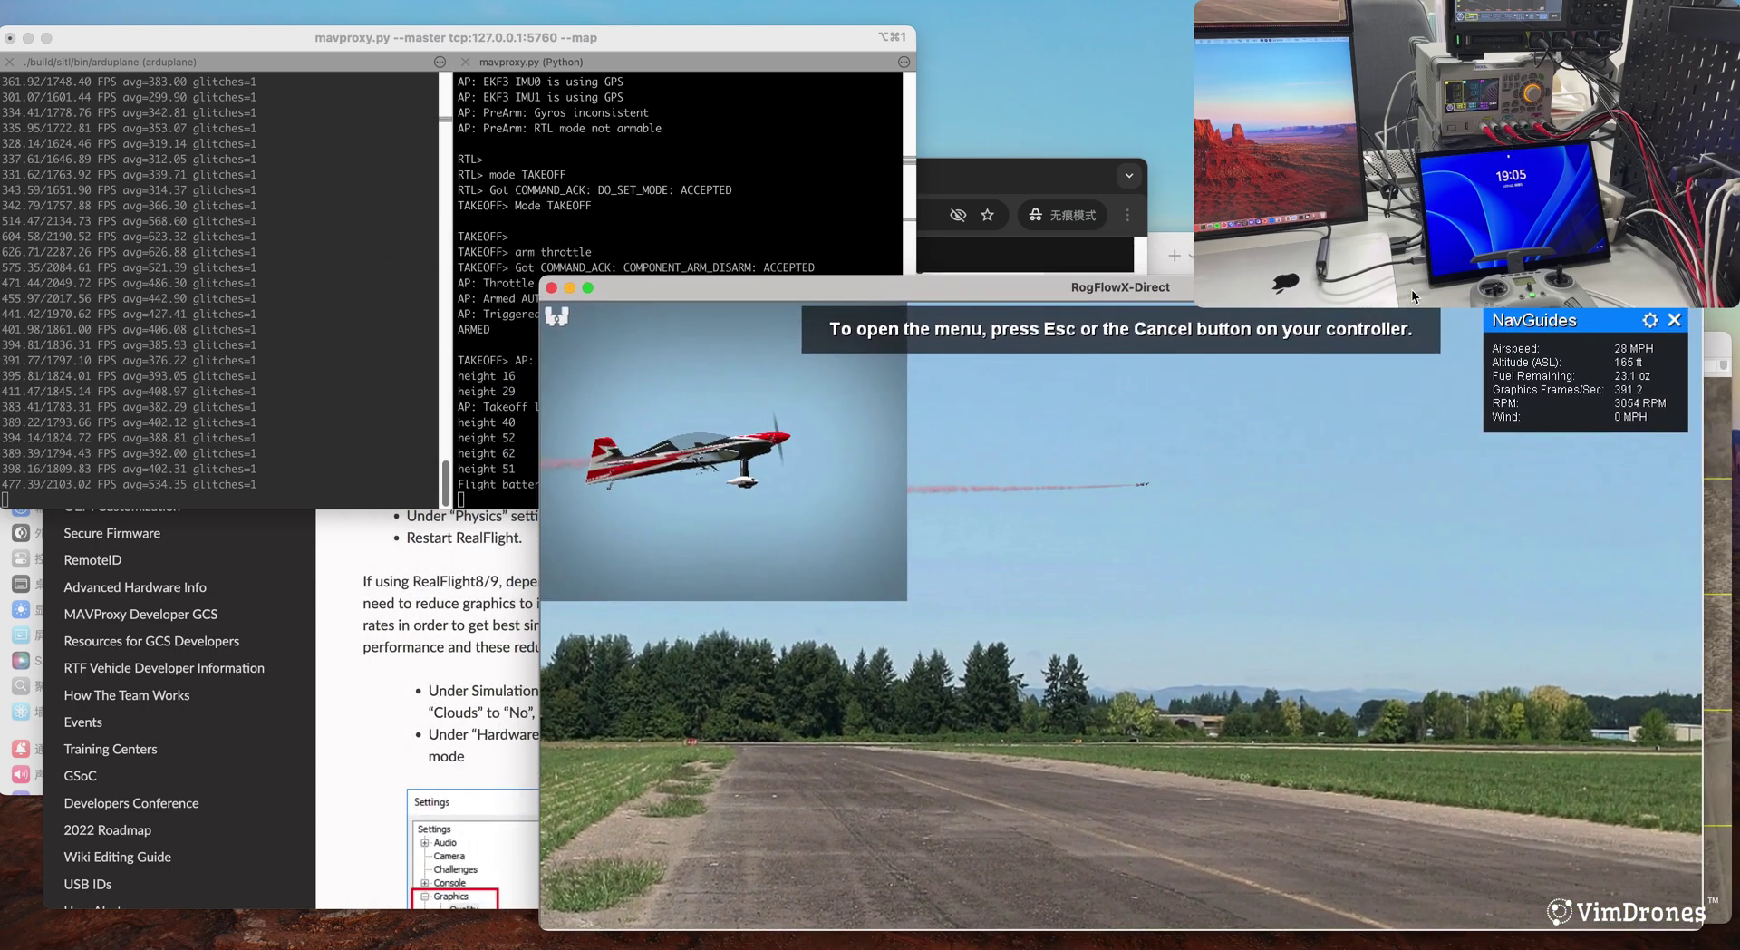
{"action": "left_click", "coordinate": [815, 226]}
{"action": "key", "text": "Return"}
{"action": "key", "text": "Return"}
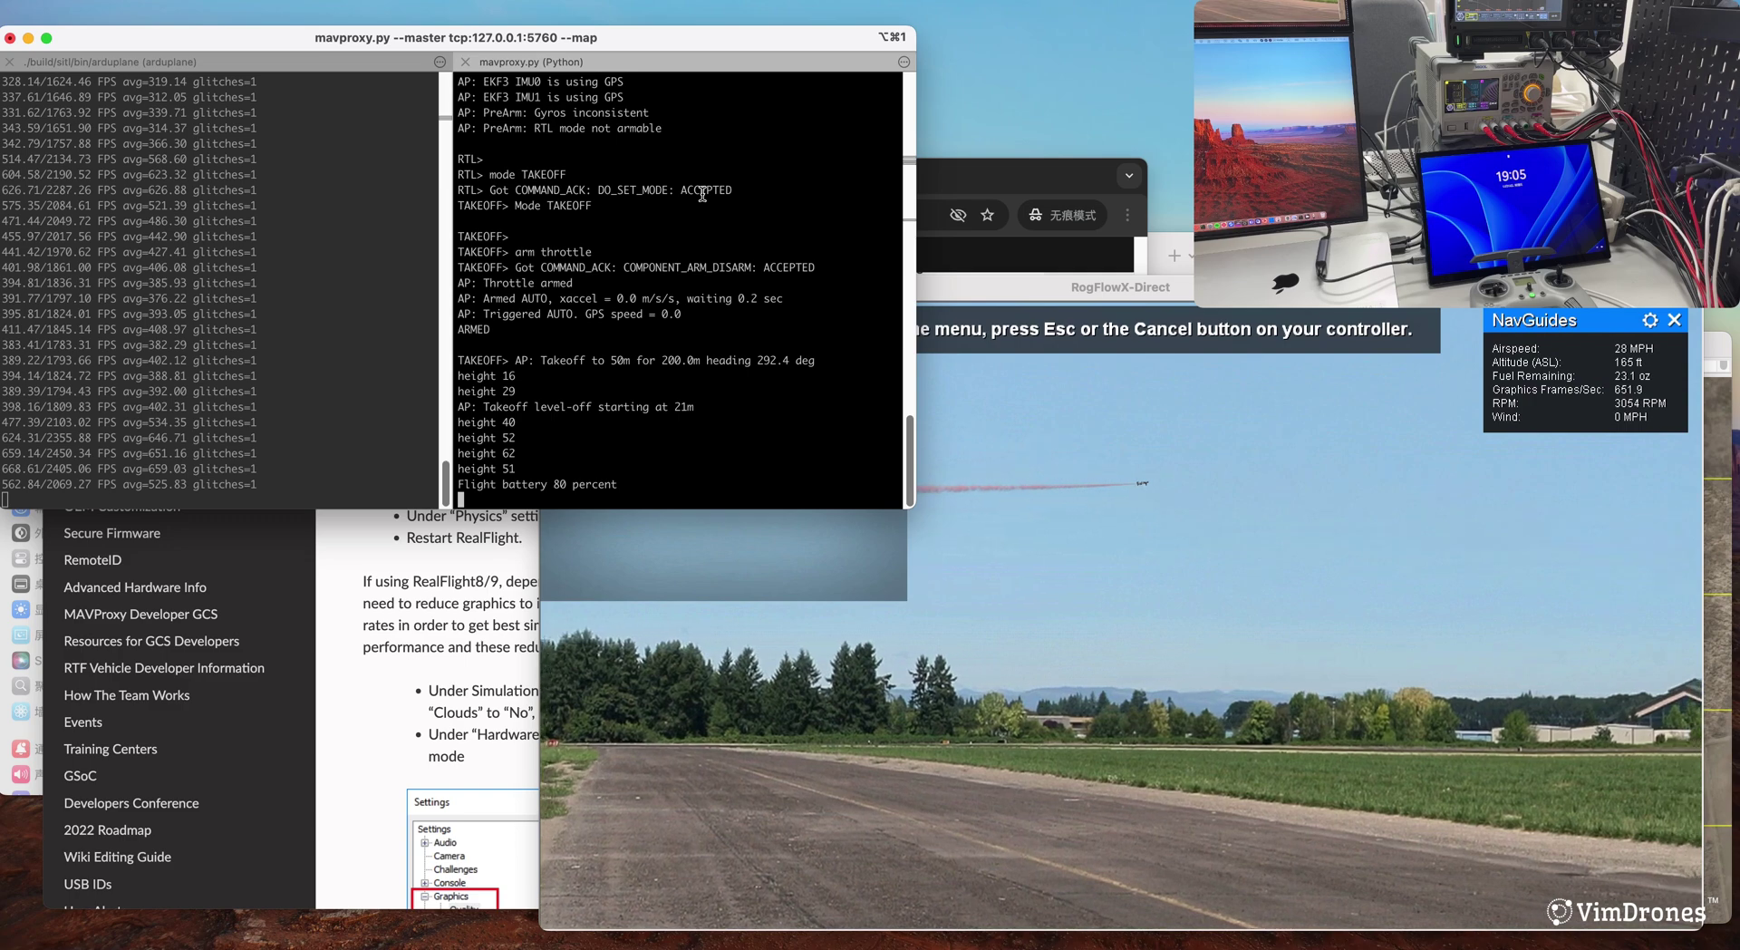
{"action": "type", "text": "mode AU"}
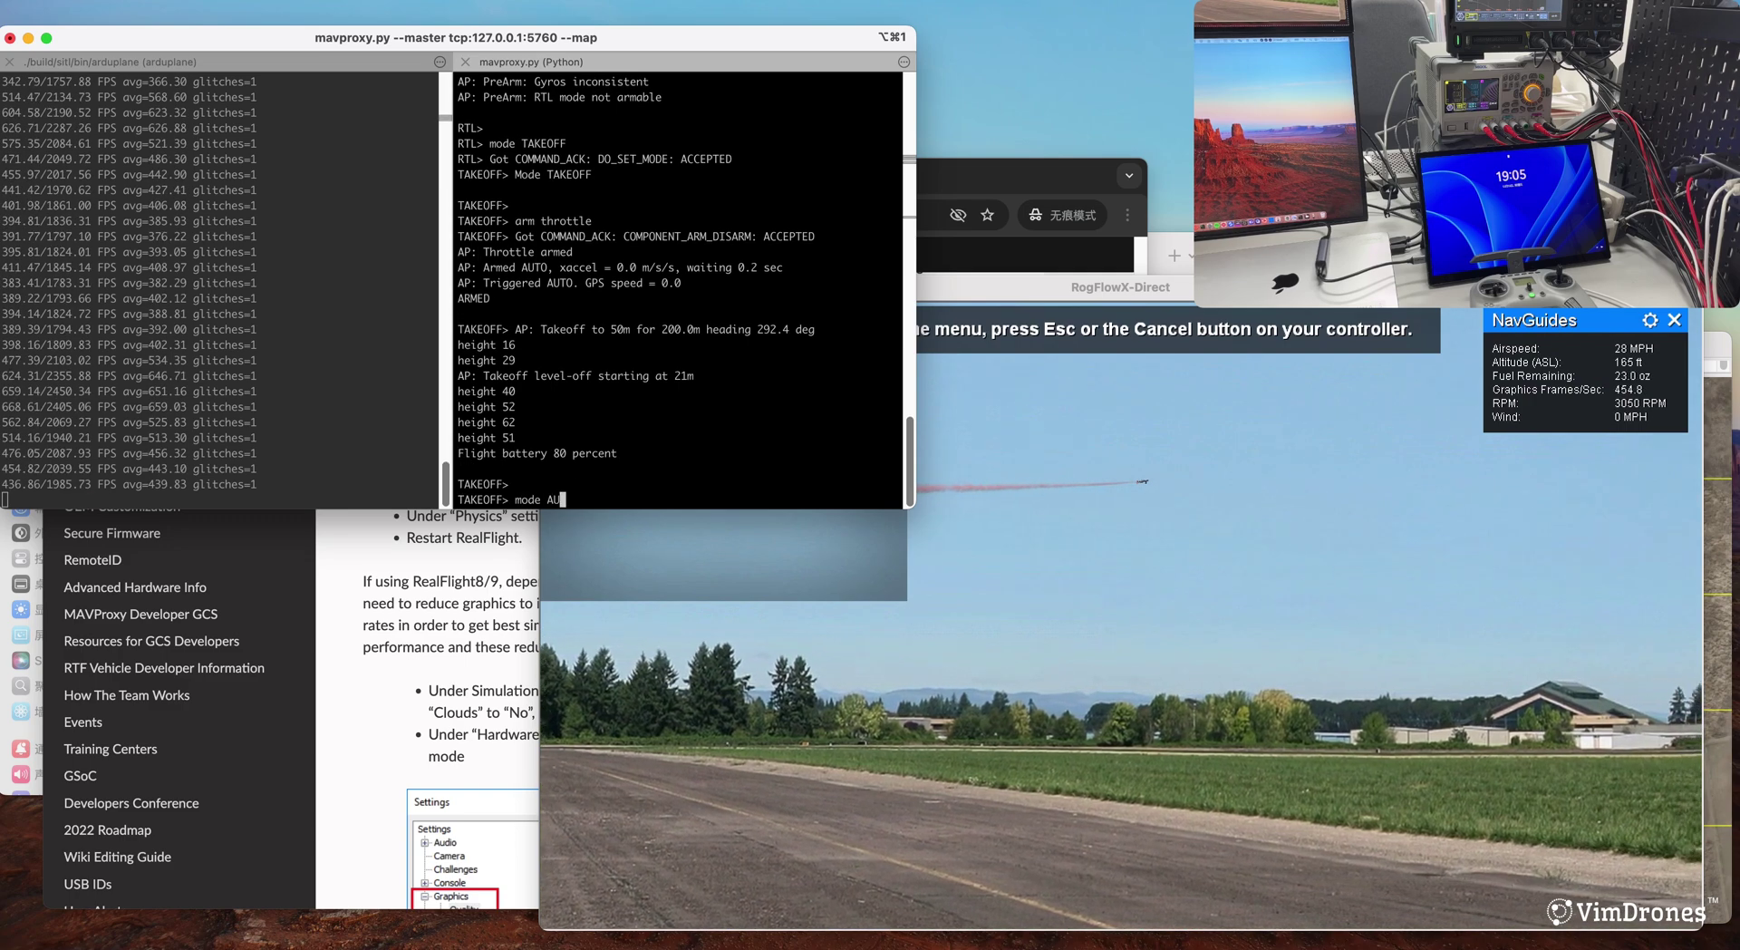
{"action": "type", "text": "TO"}
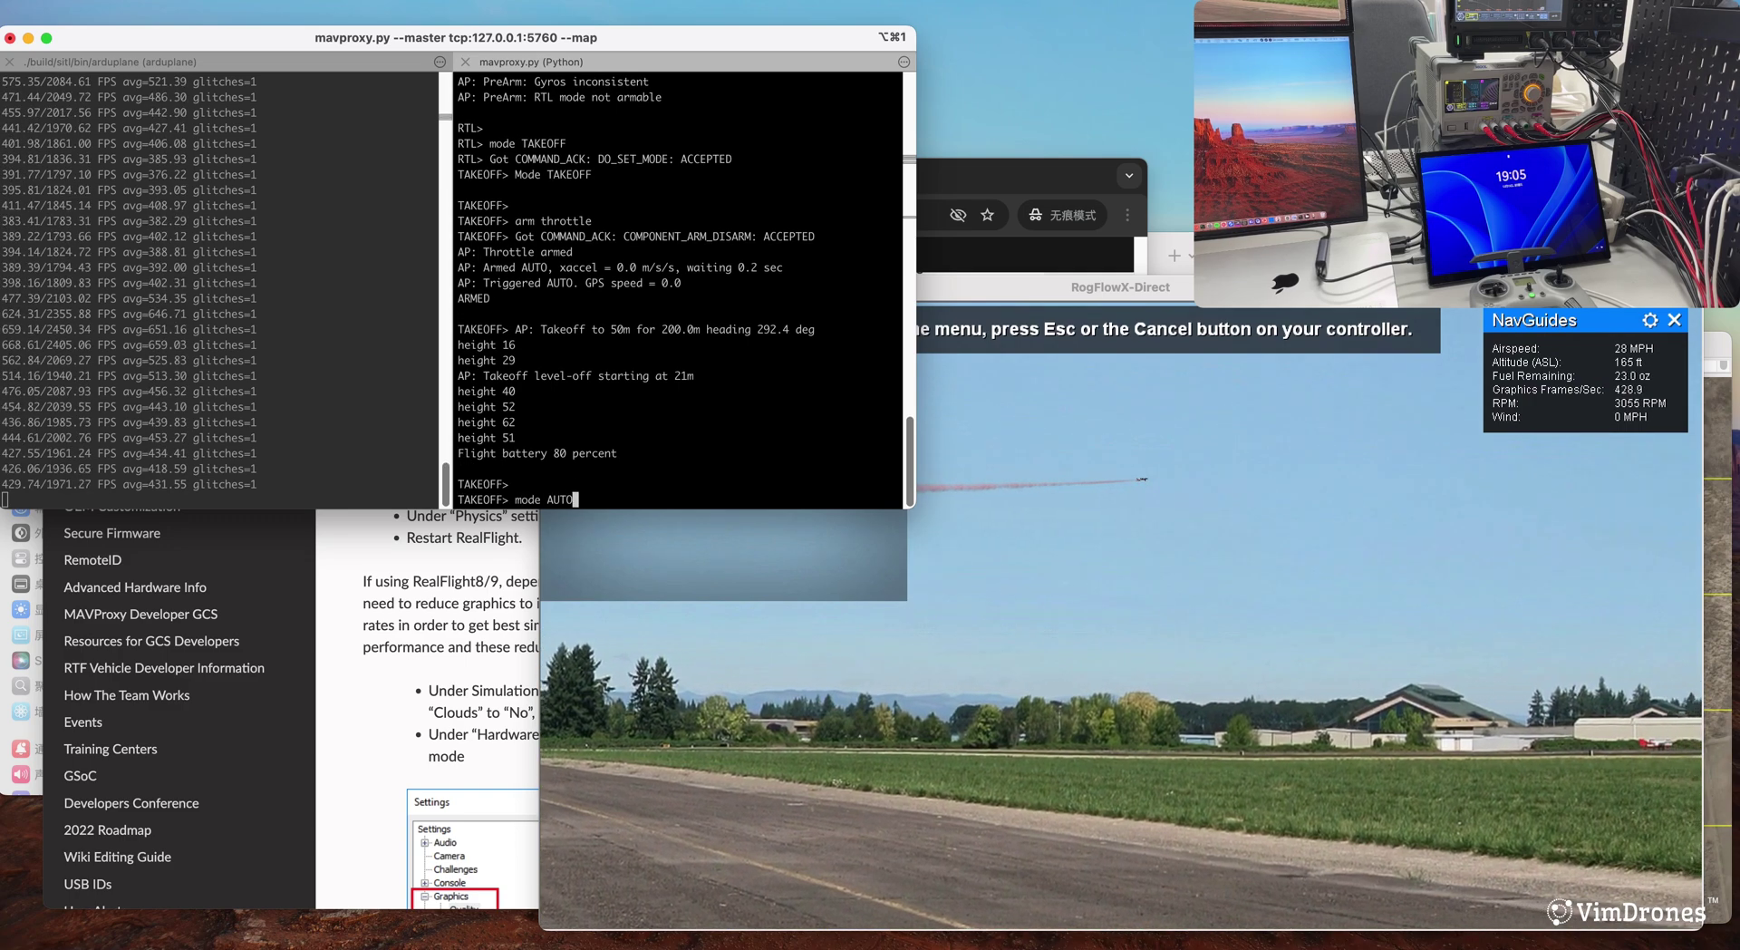
{"action": "key", "text": "Return"}
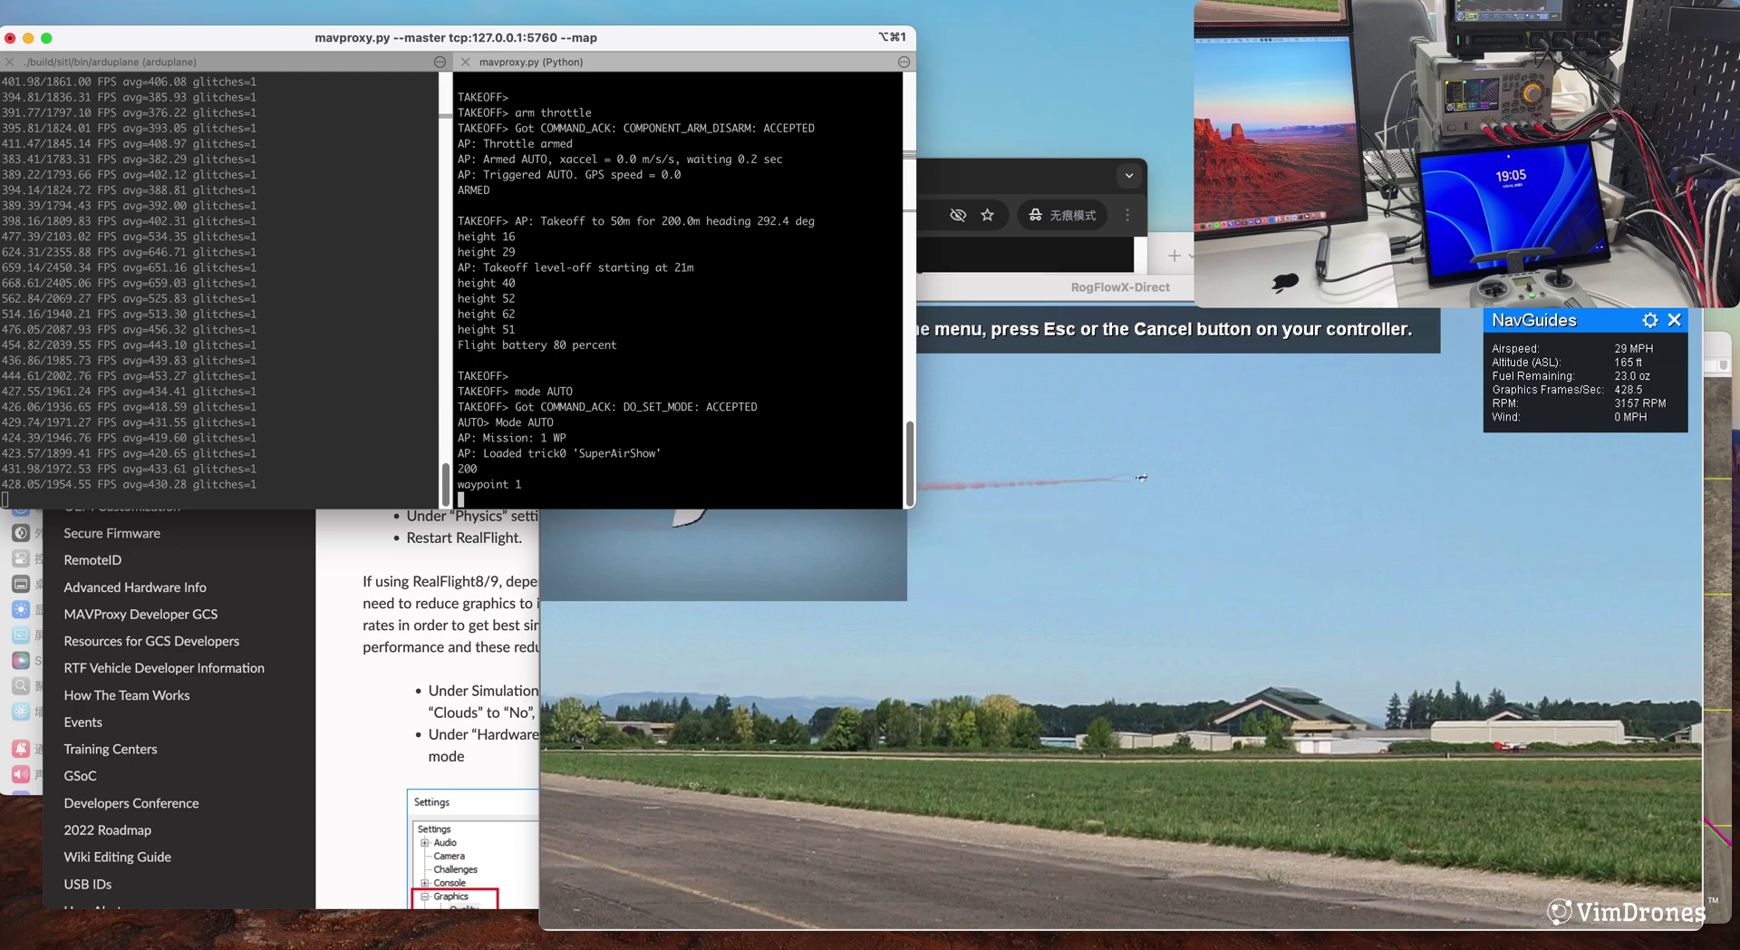
{"action": "key", "text": "Return"}
{"action": "key", "text": "Return"}
{"action": "key", "text": "Return"}
{"action": "key", "text": "Return"}
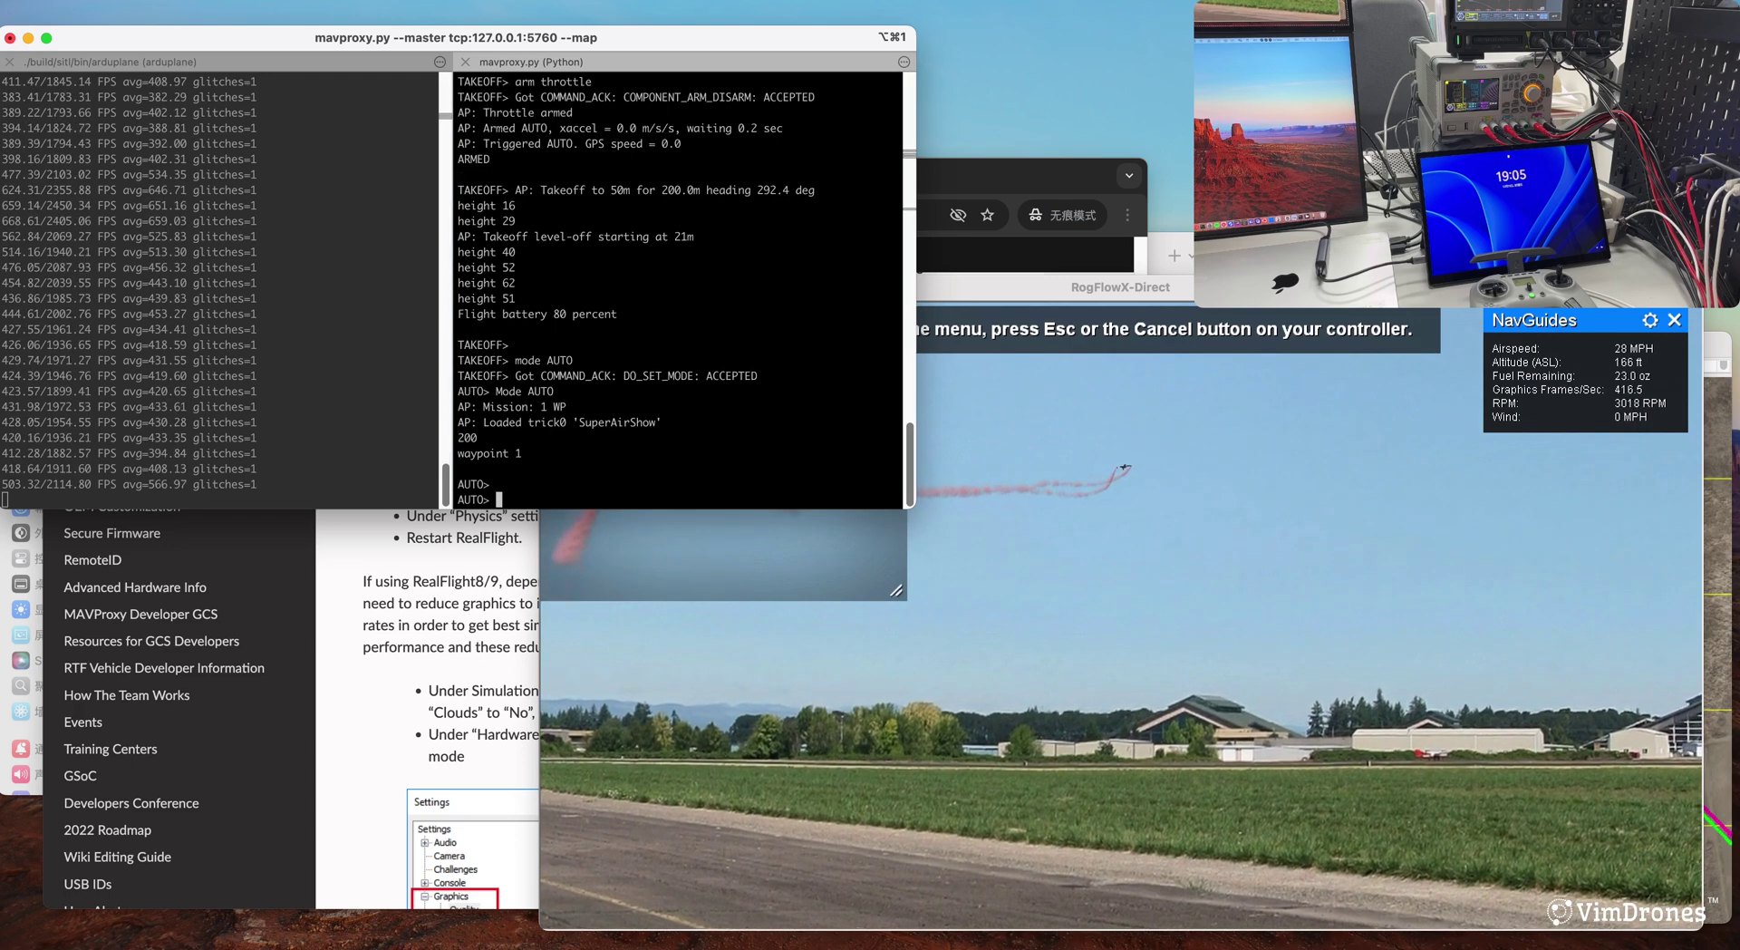
- Bring the RealFlight session forward and reposition it so that the plane's track on the MAVProxy map is uncovered
{"action": "left_click", "coordinate": [1147, 436]}
{"action": "left_click_drag", "start_coordinate": [1082, 287], "coordinate": [1008, 272]}
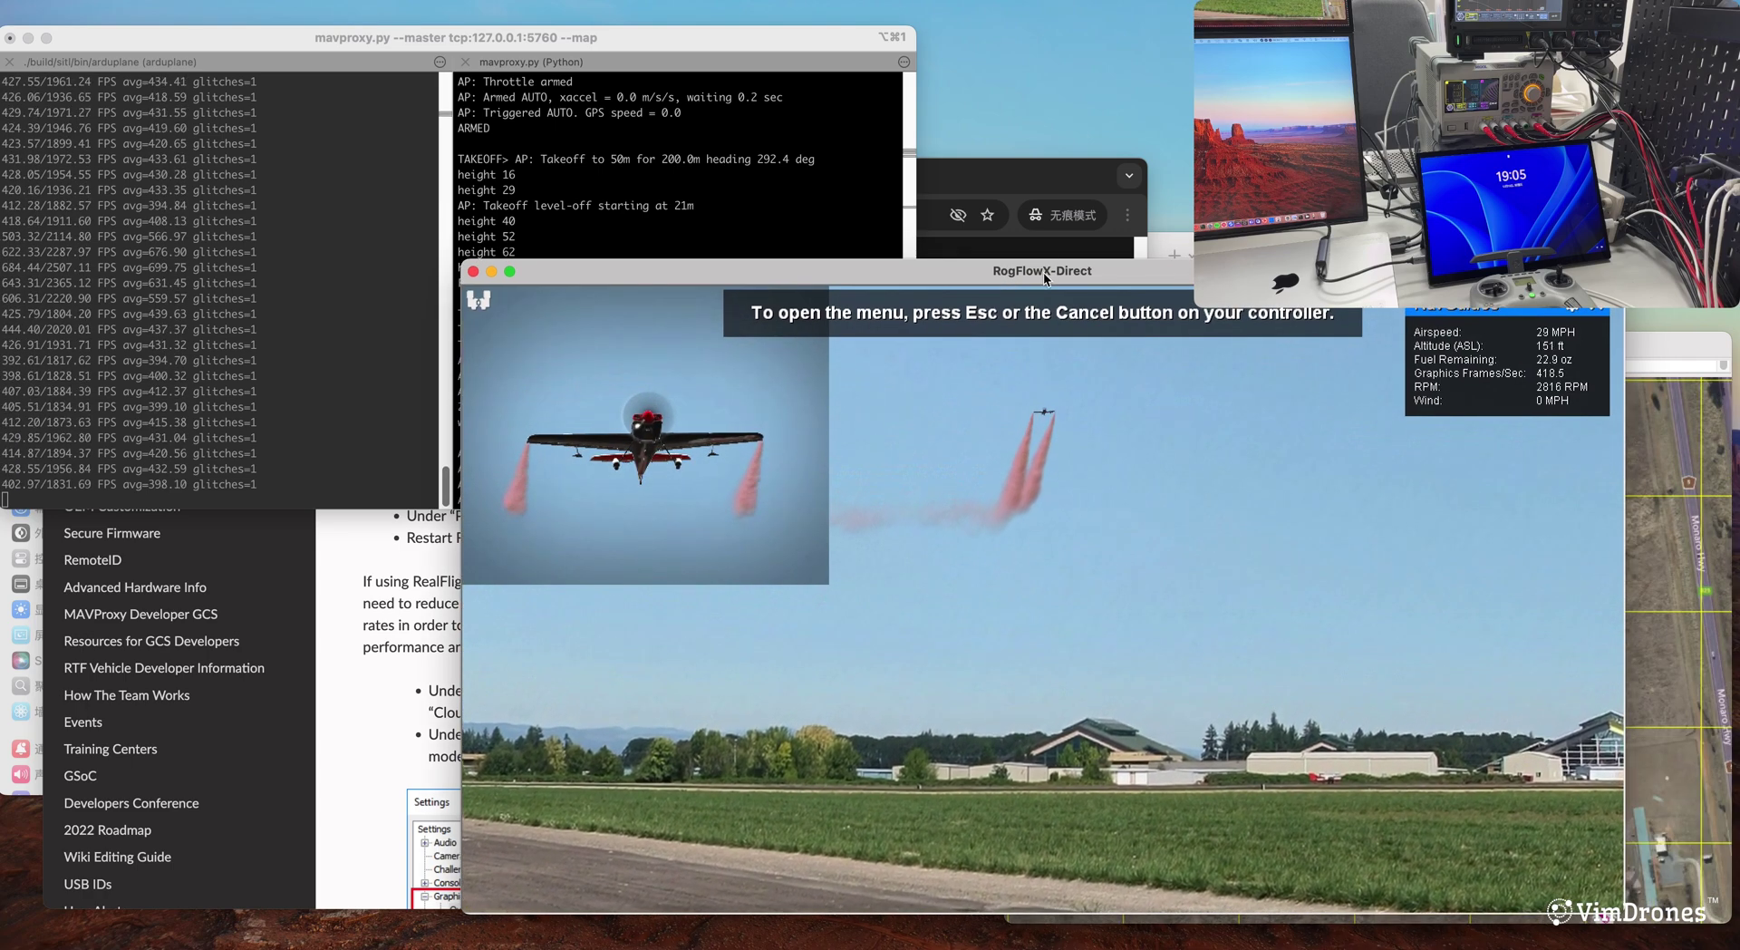
{"action": "left_click_drag", "start_coordinate": [1043, 276], "coordinate": [683, 311]}
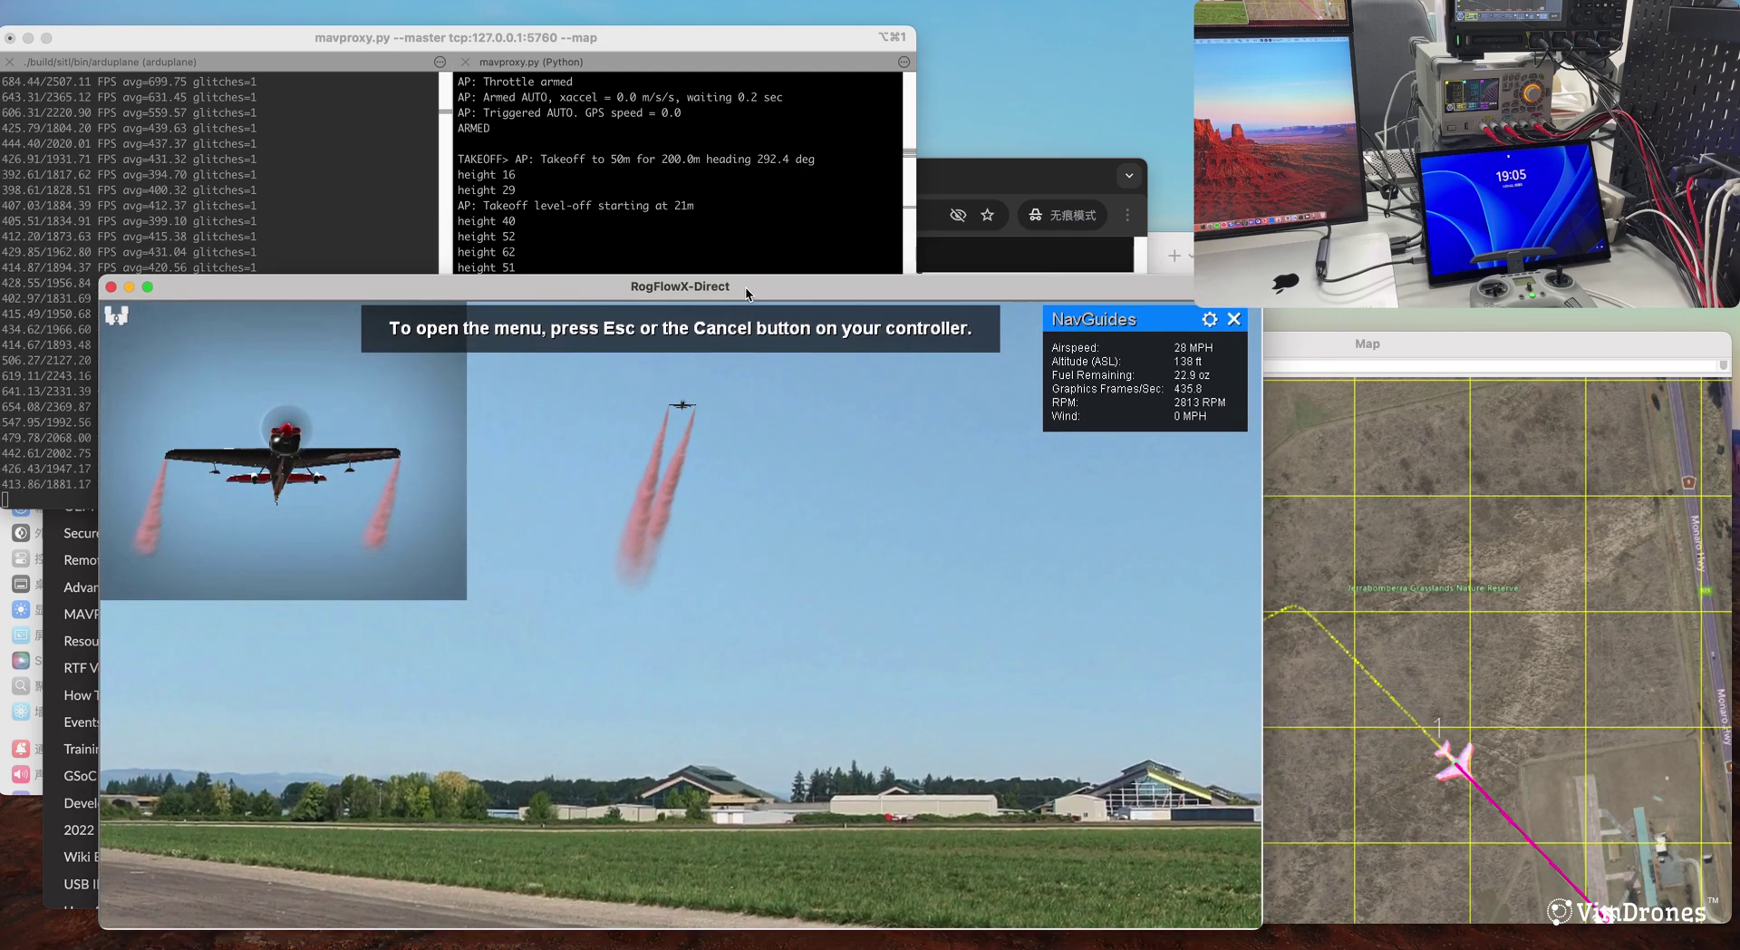
{"action": "left_click_drag", "start_coordinate": [746, 306], "coordinate": [740, 255]}
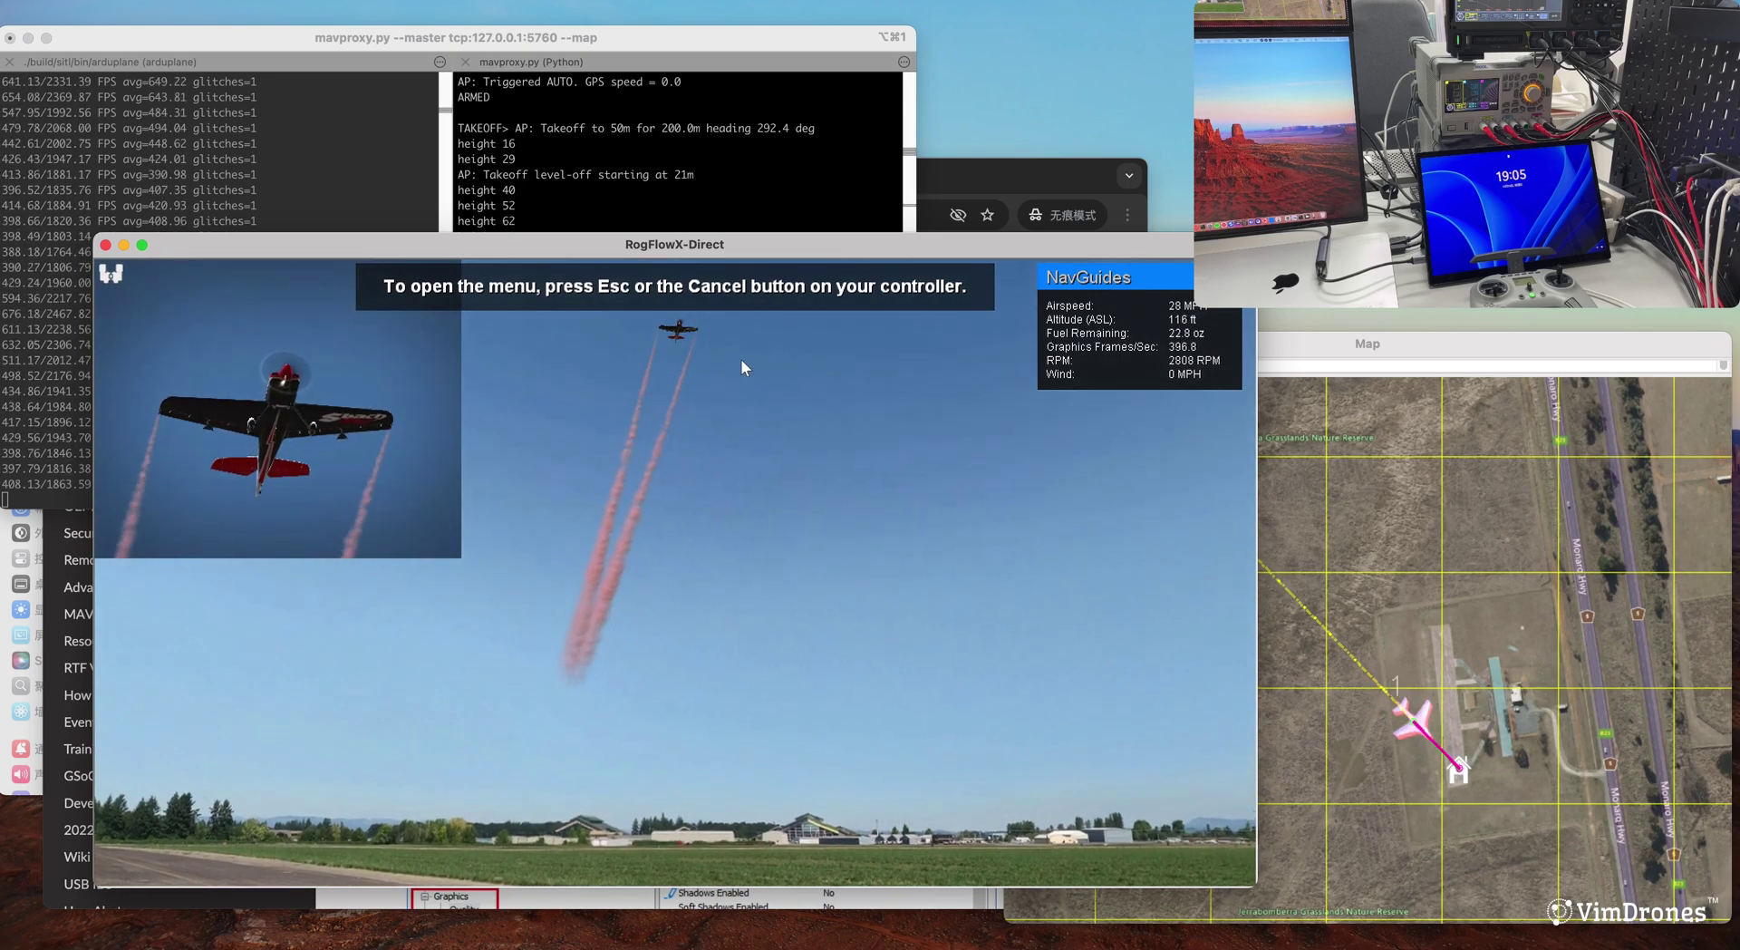
{"action": "left_click_drag", "start_coordinate": [712, 244], "coordinate": [661, 245]}
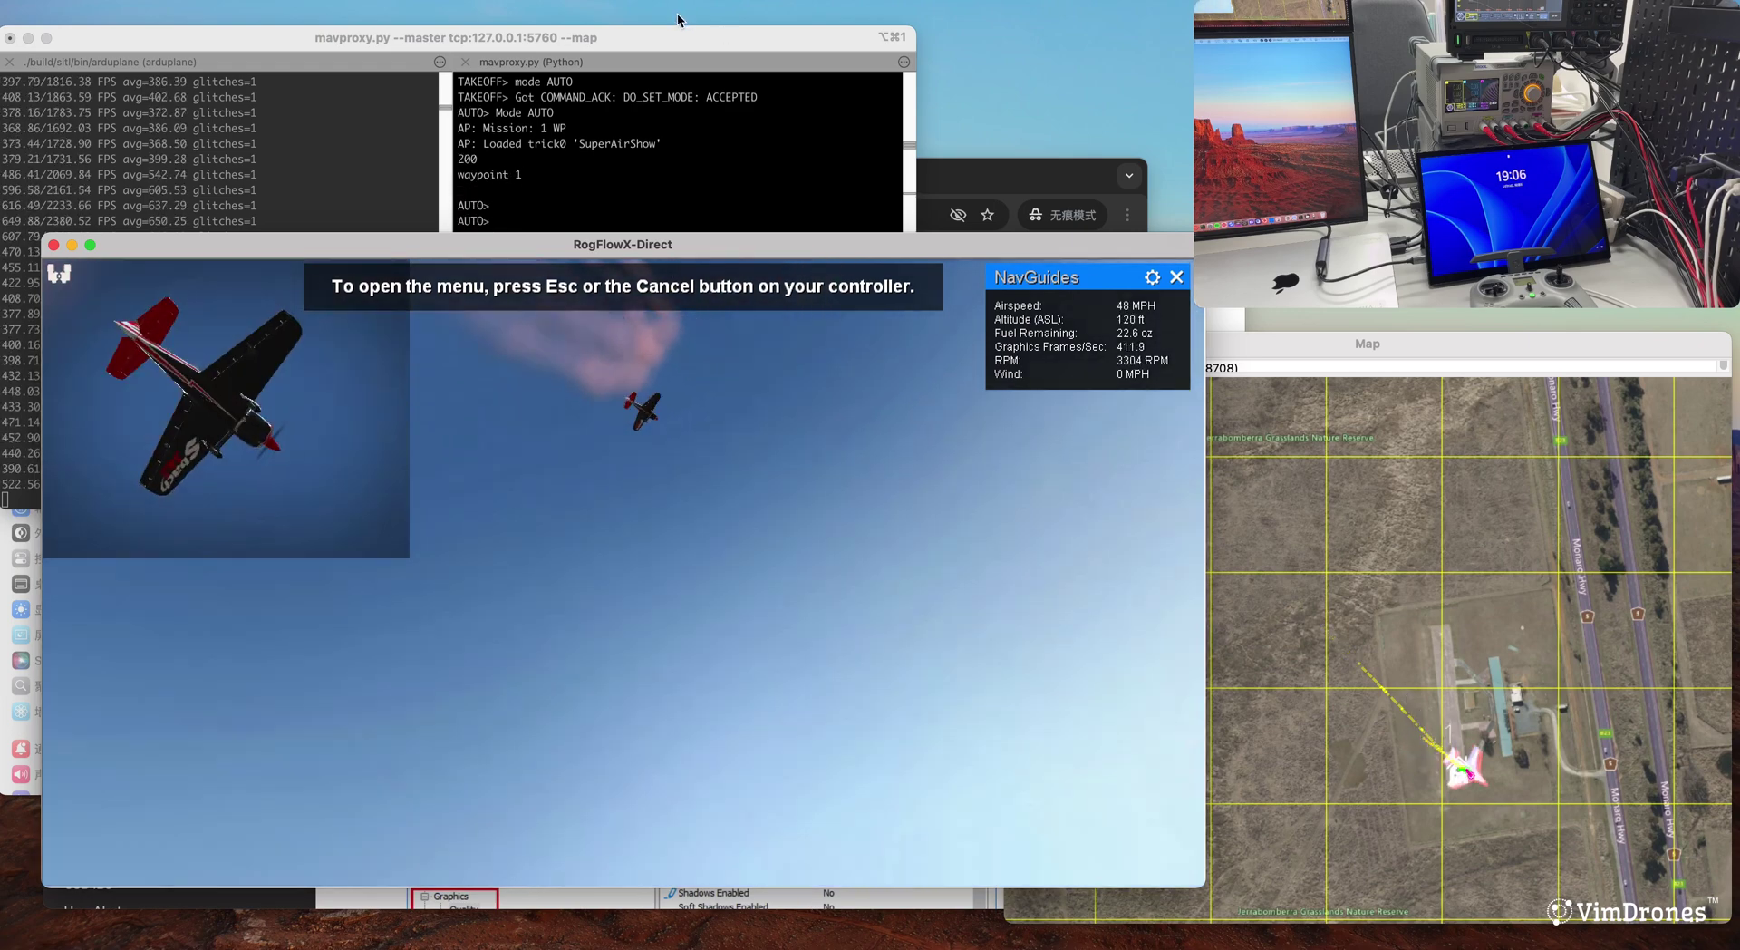
- Reshape the split terminal into a short, wide strip above the RealFlight session, with both console panes in view
{"action": "left_click_drag", "start_coordinate": [678, 37], "coordinate": [678, 11]}
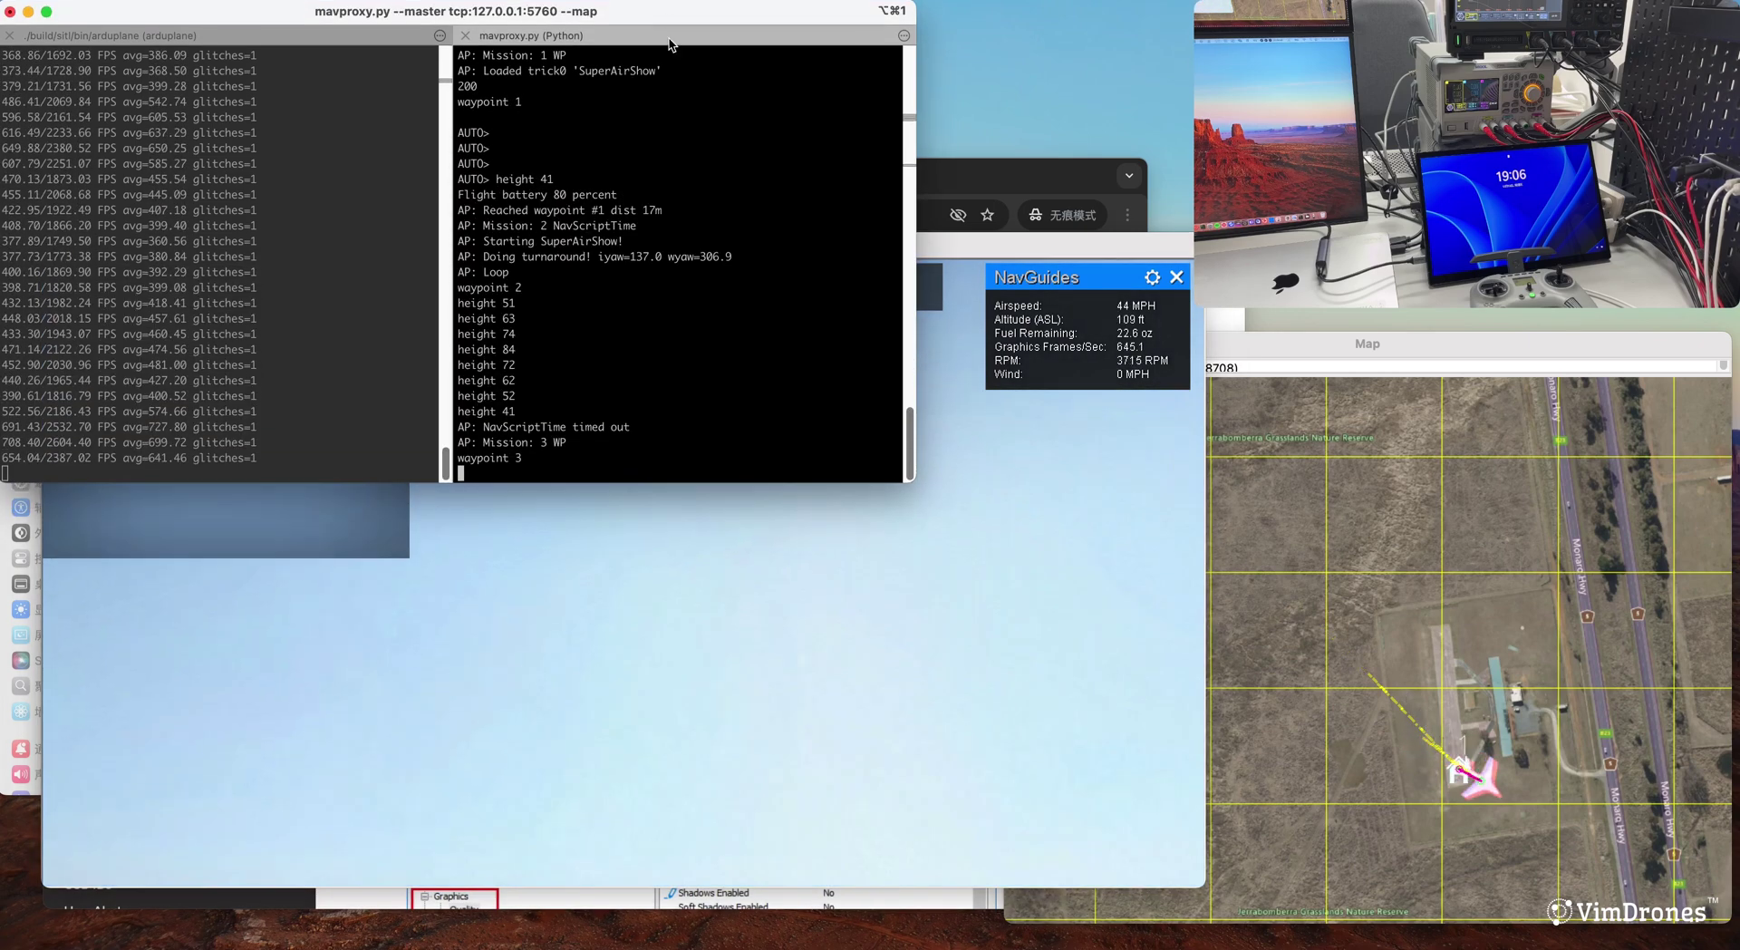
{"action": "left_click_drag", "start_coordinate": [670, 483], "coordinate": [680, 225]}
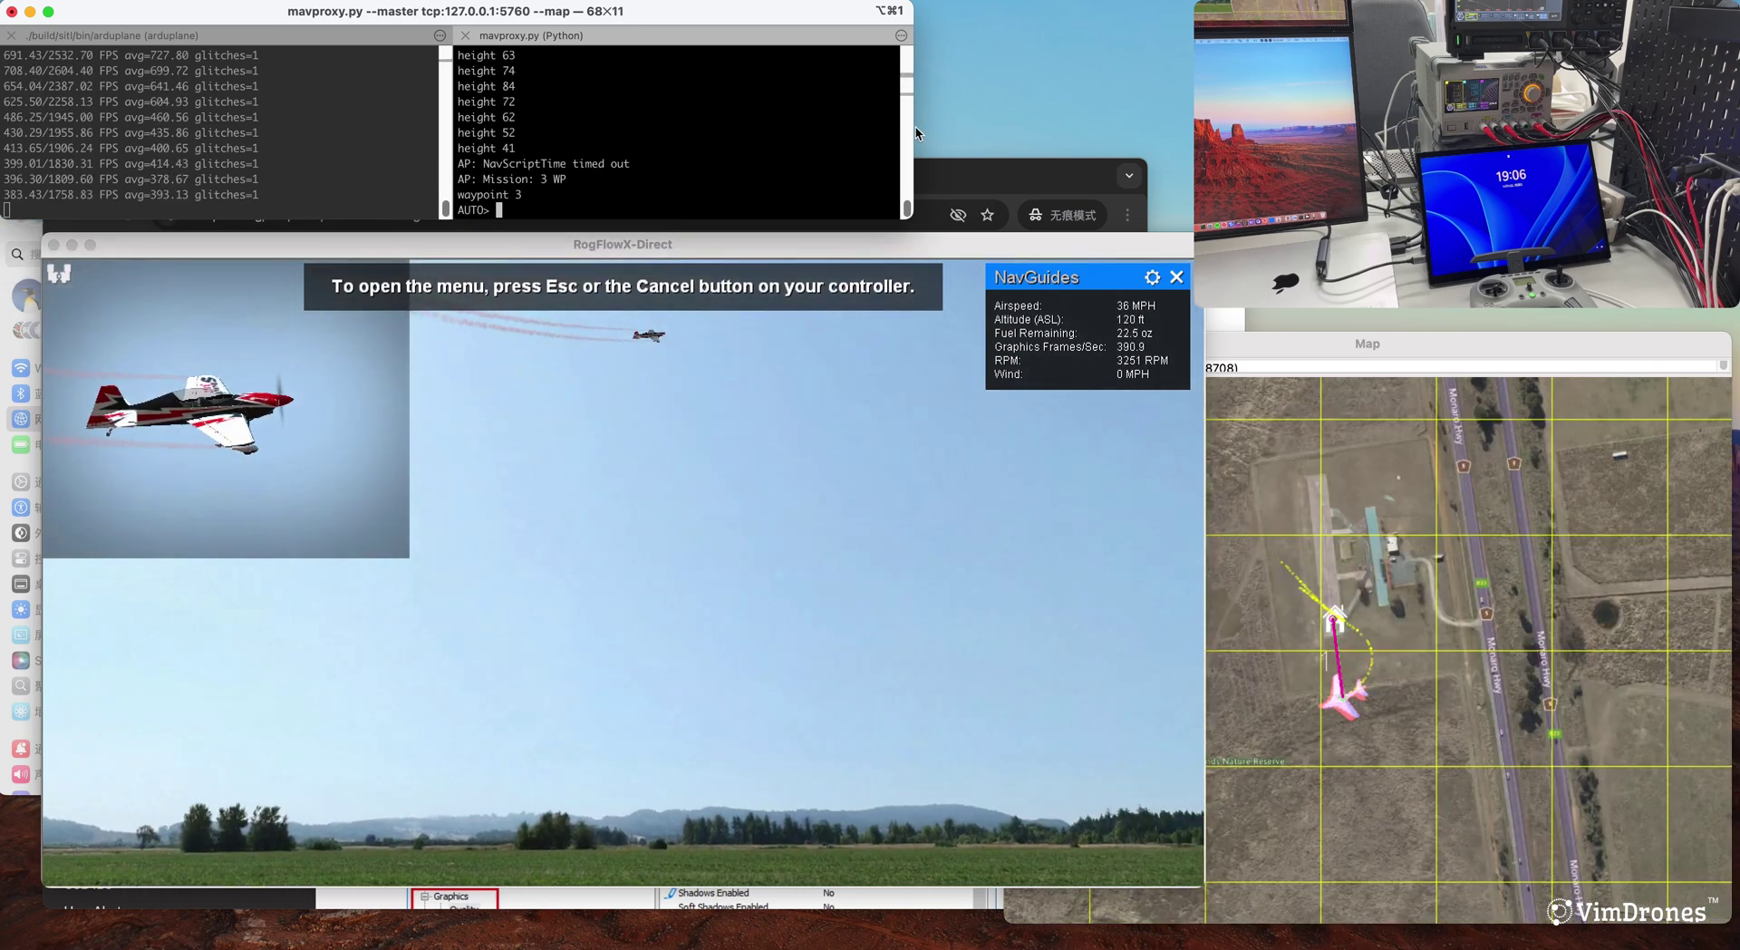
{"action": "left_click_drag", "start_coordinate": [912, 129], "coordinate": [1186, 145]}
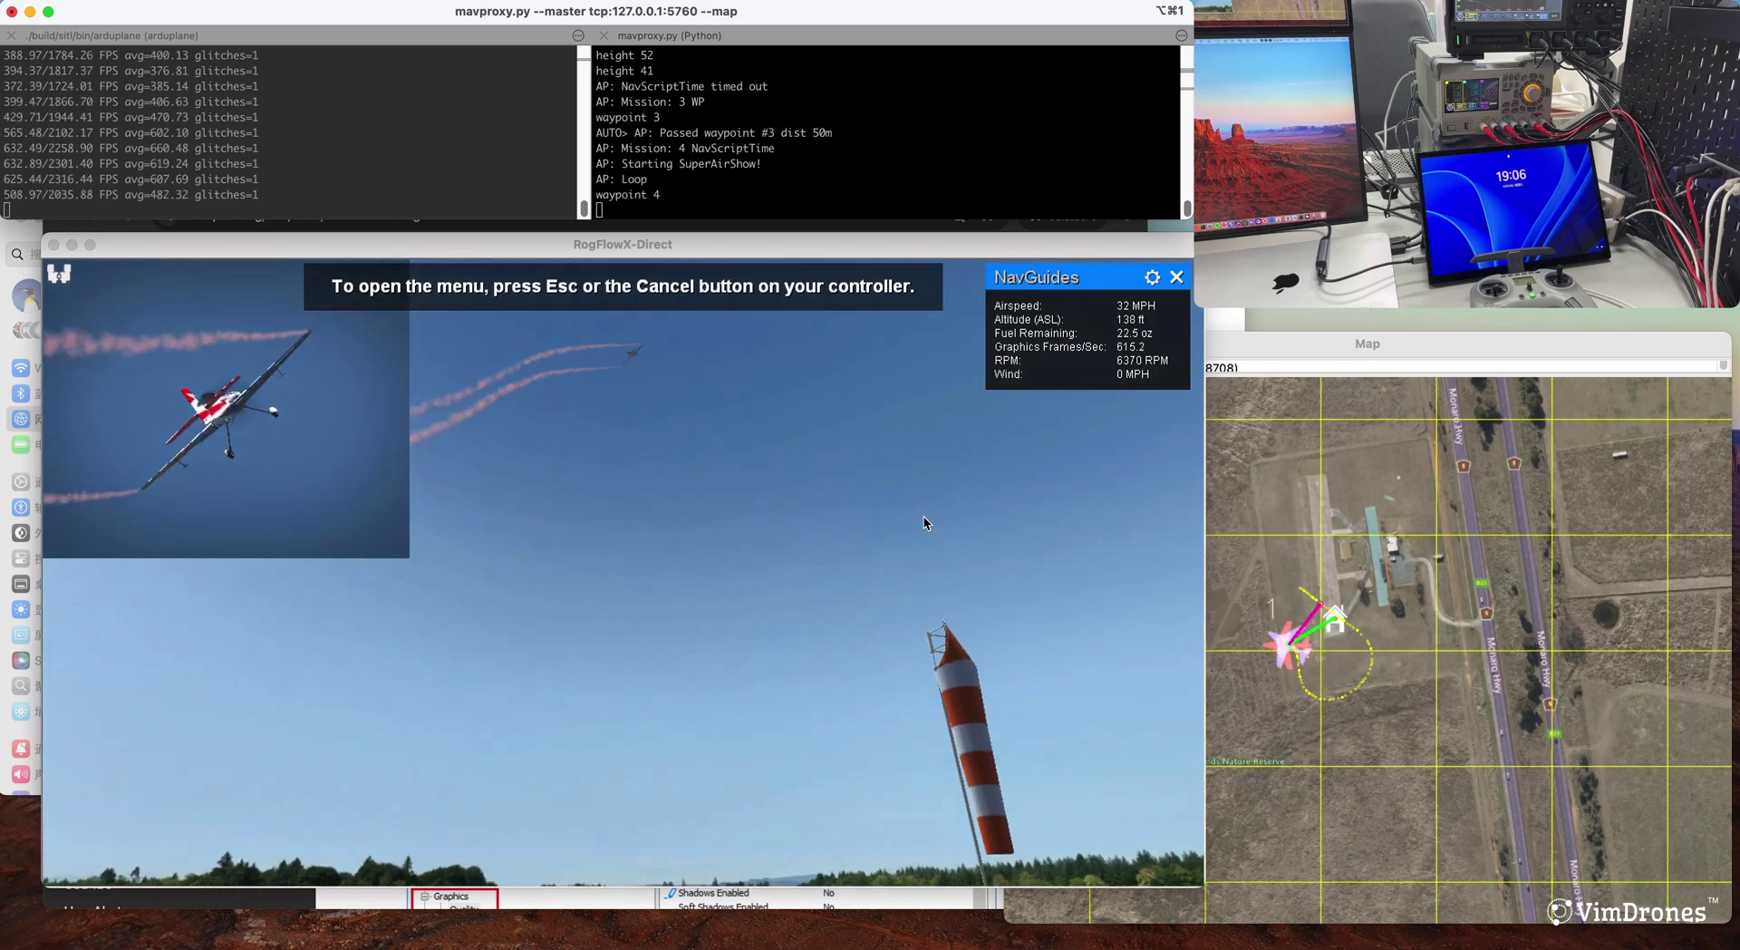
- Align the RealFlight session with the screen edge, extend it downward, and place the map beside it with RealFlight in front
{"action": "left_click_drag", "start_coordinate": [895, 241], "coordinate": [852, 242]}
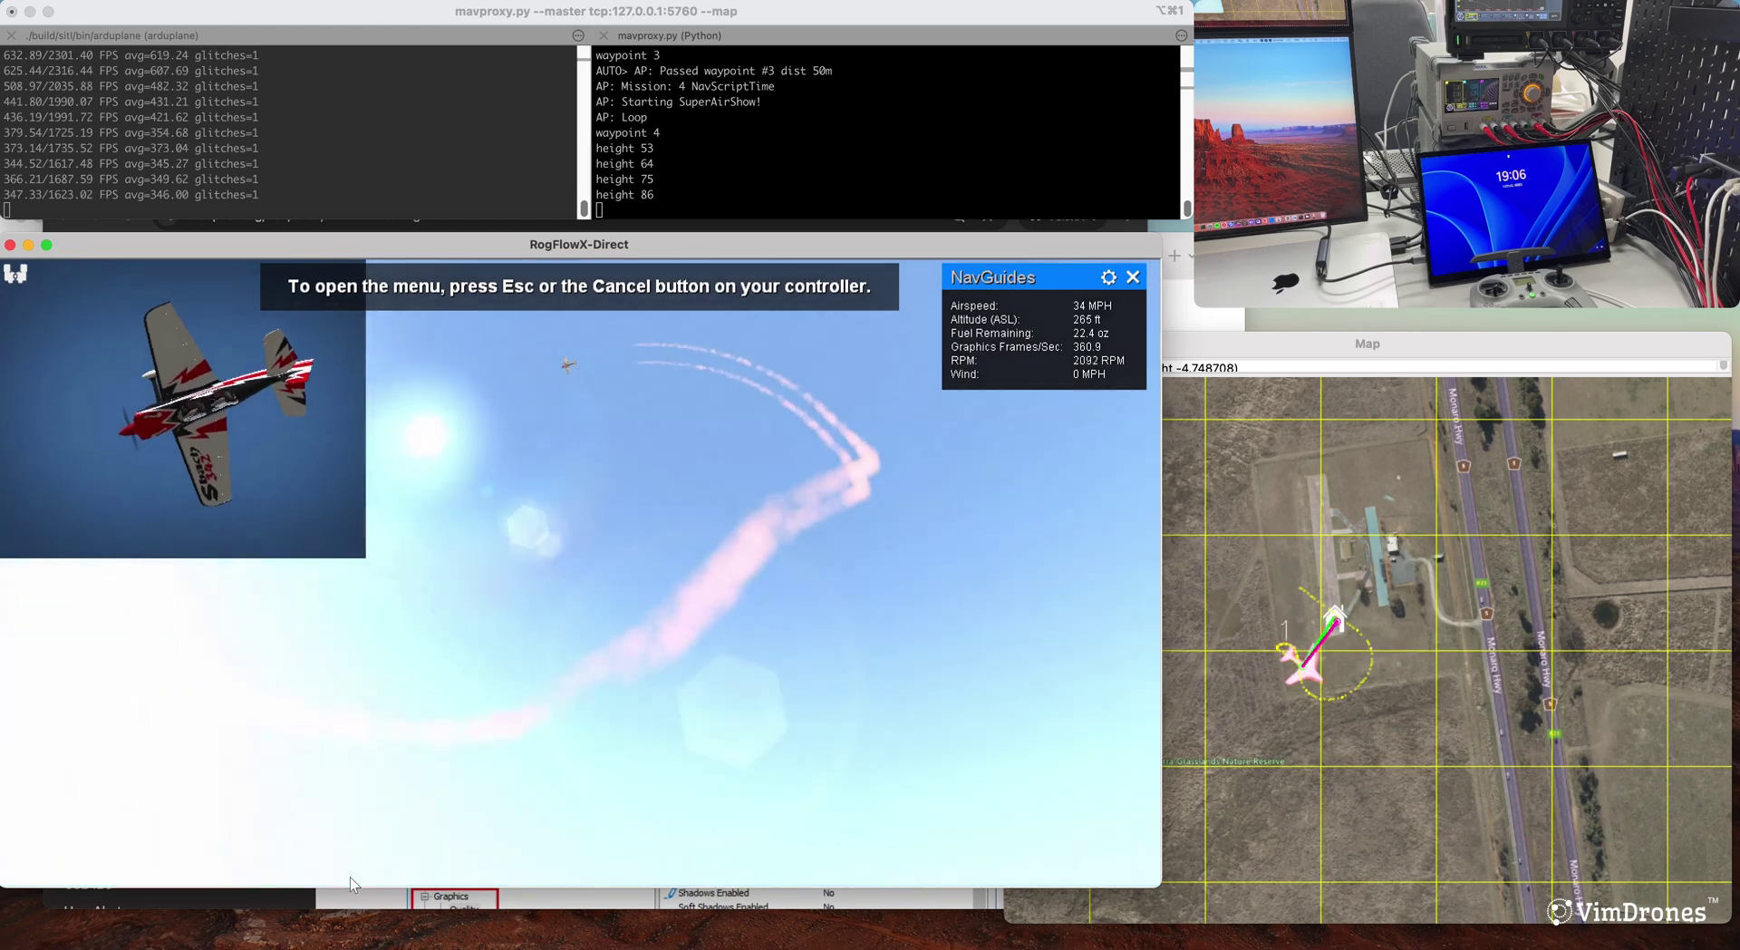
{"action": "left_click_drag", "start_coordinate": [372, 887], "coordinate": [349, 948]}
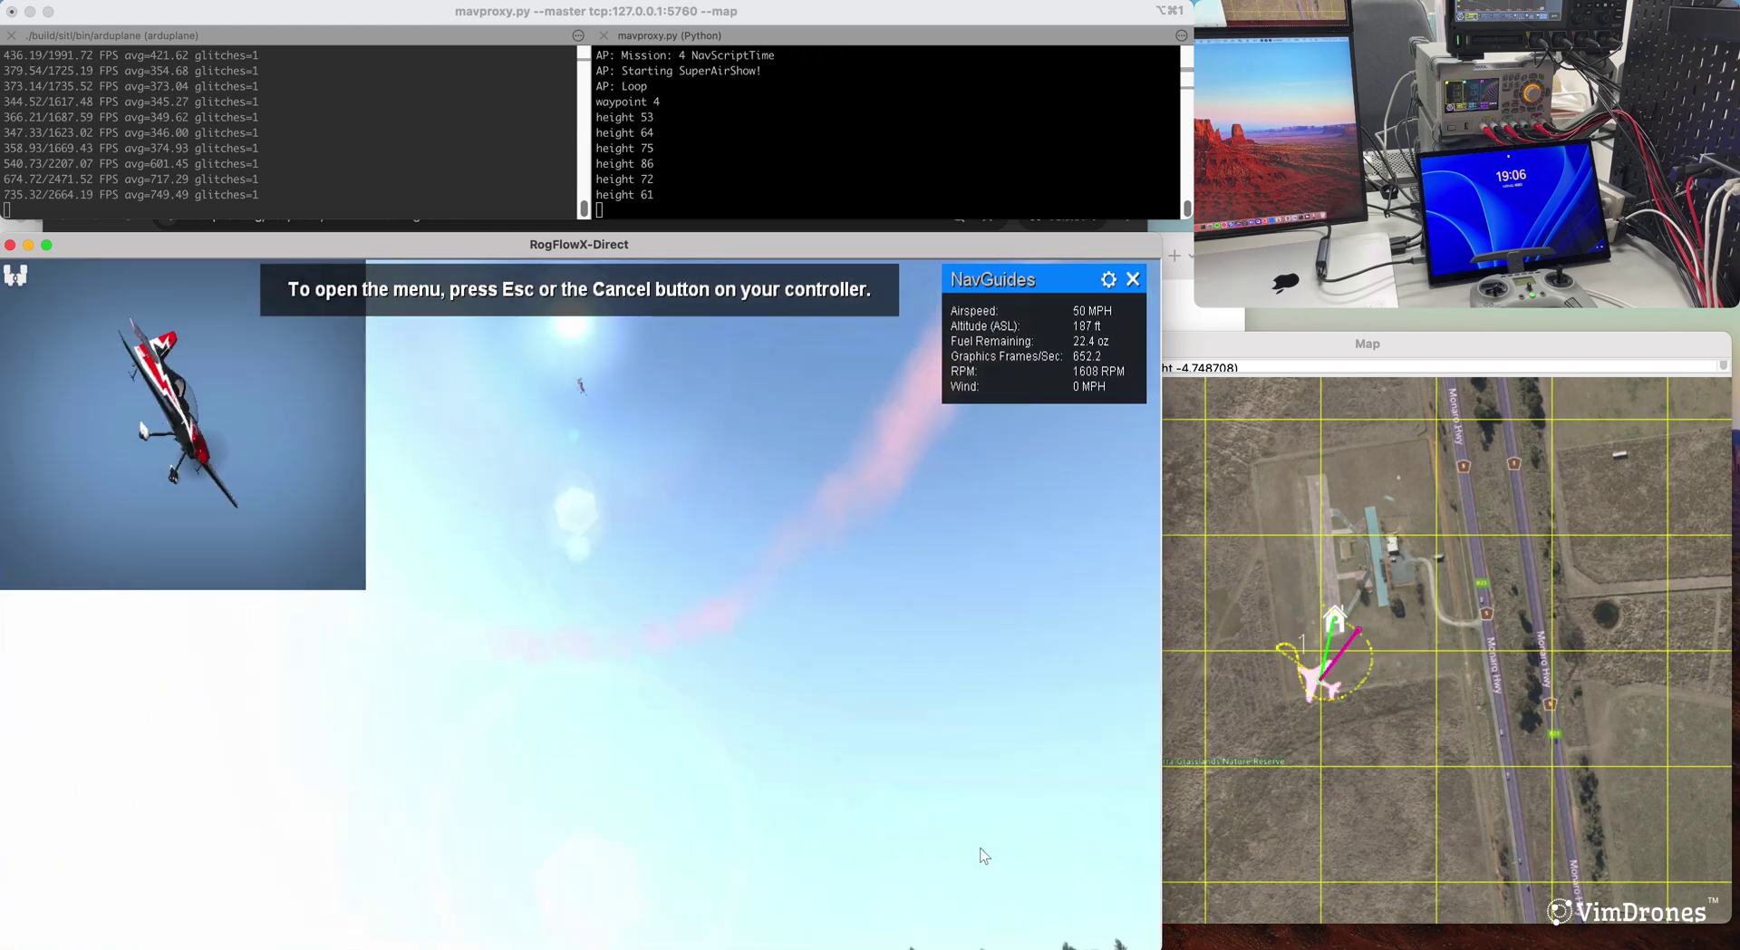
{"action": "left_click_drag", "start_coordinate": [1511, 339], "coordinate": [1525, 359]}
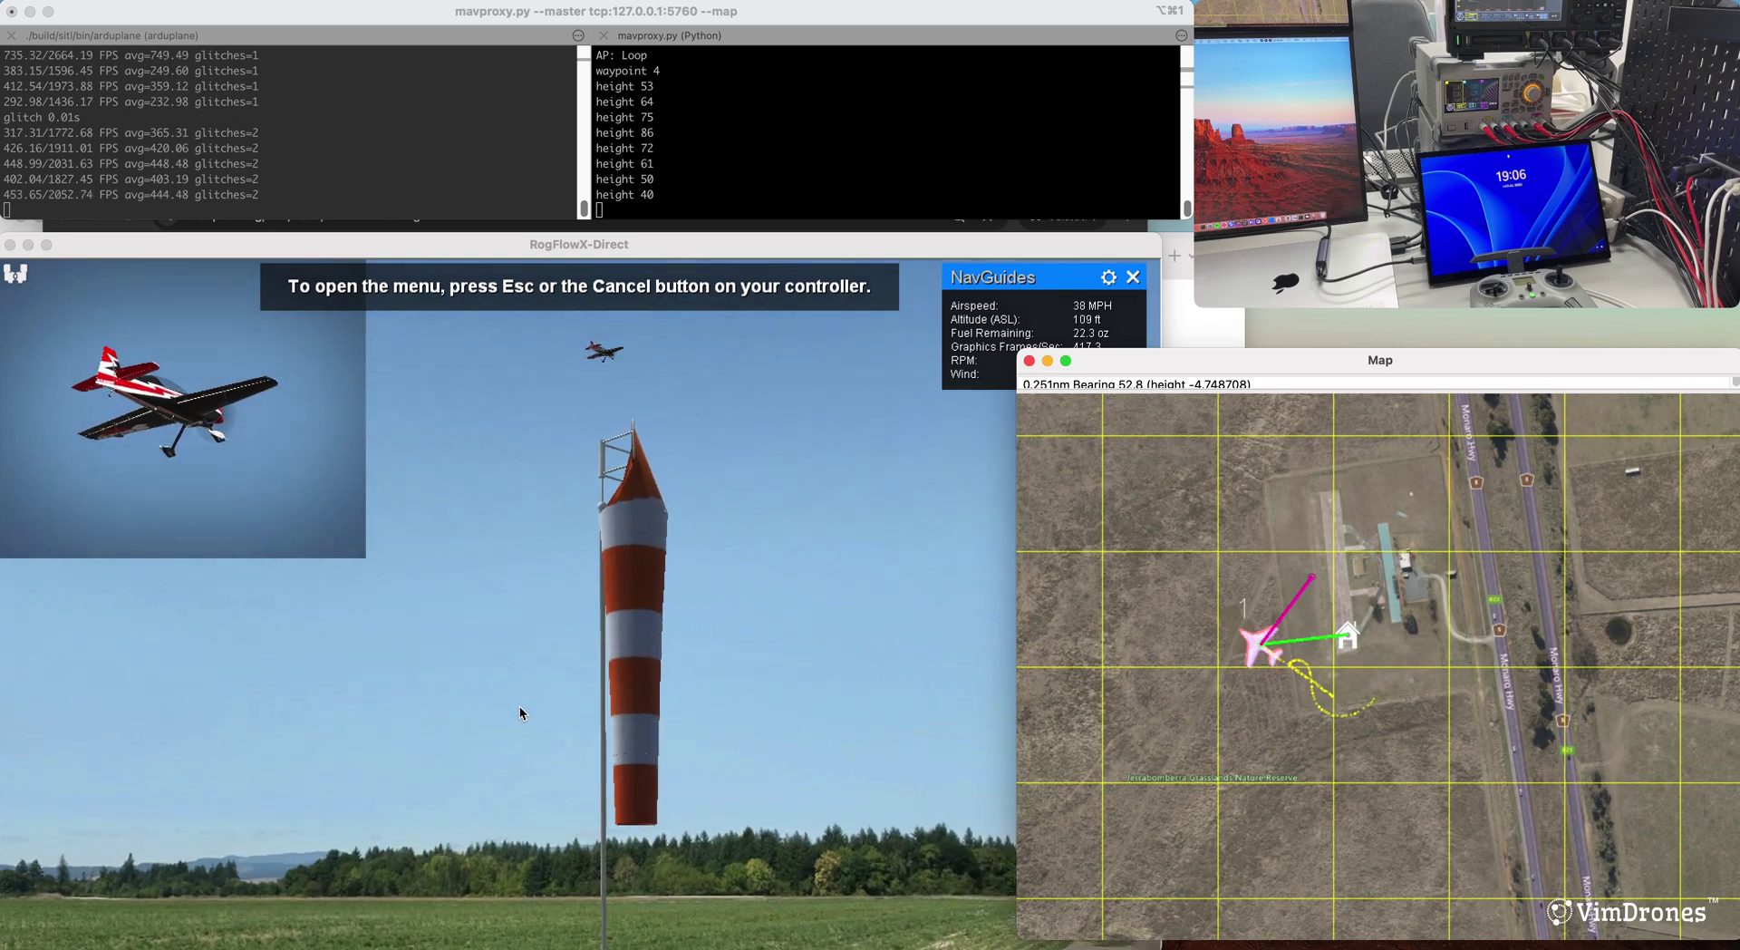
{"action": "left_click", "coordinate": [519, 706]}
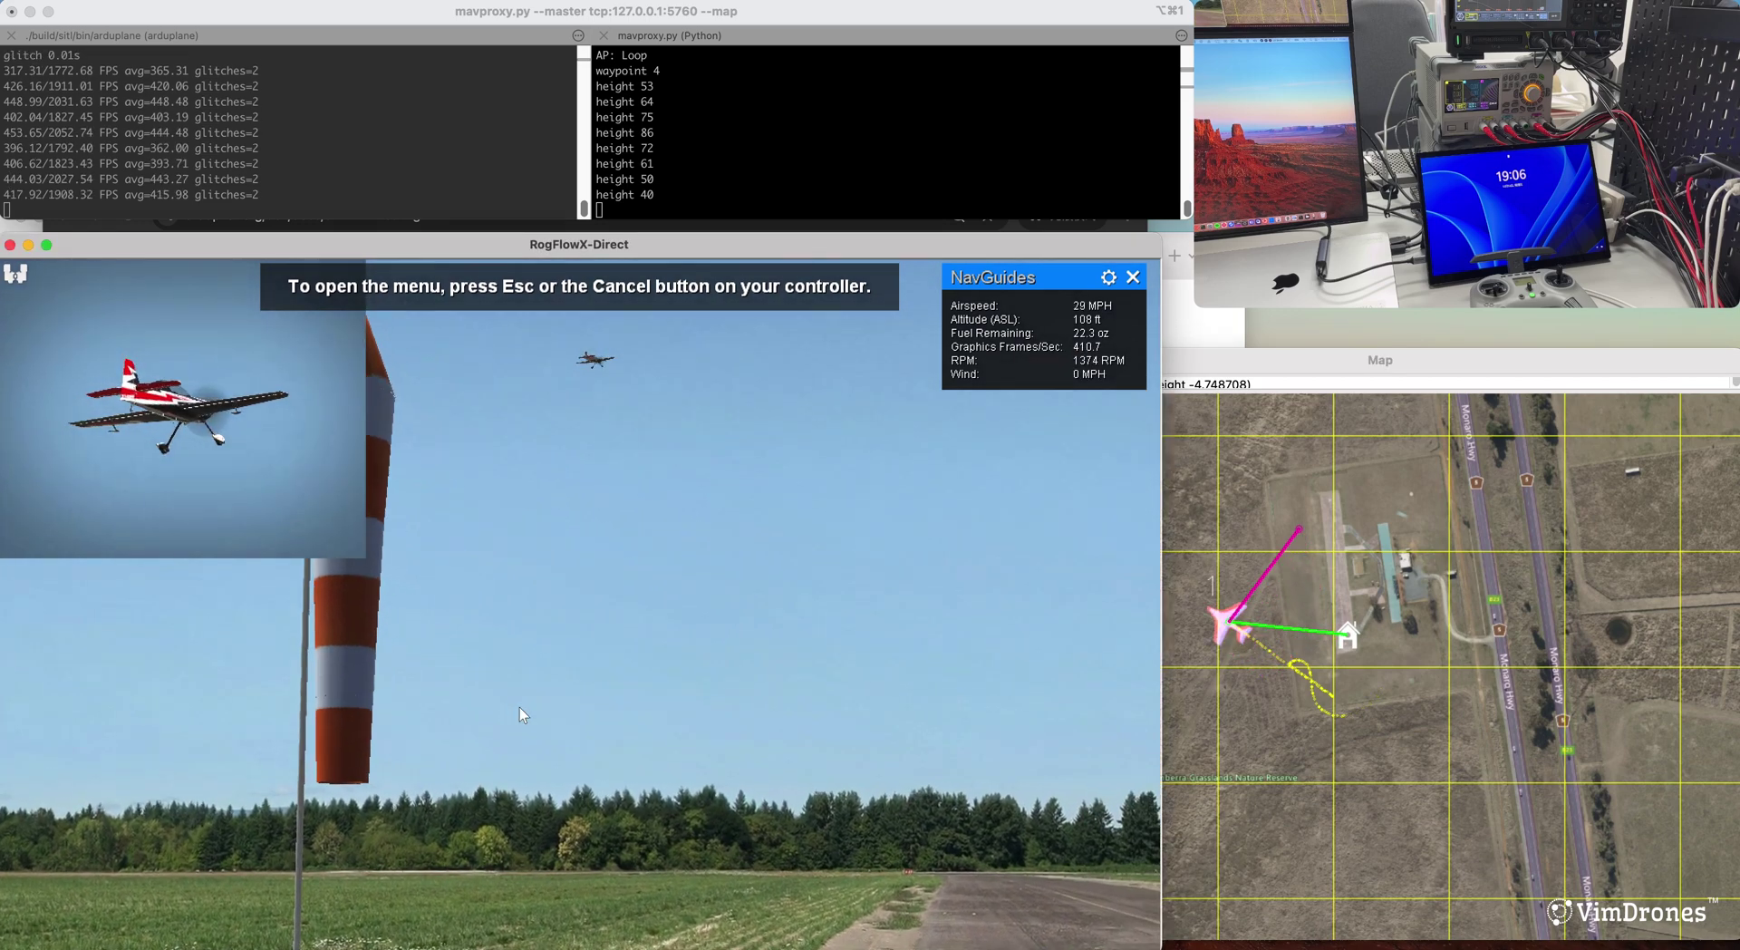